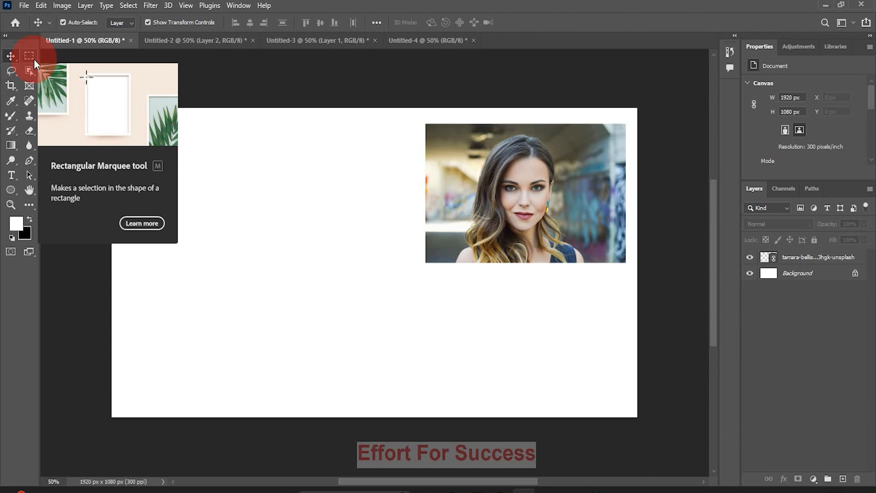
Open the Rectangular Marquee flyout to show the four marquee selection tools.
left_click(34, 59)
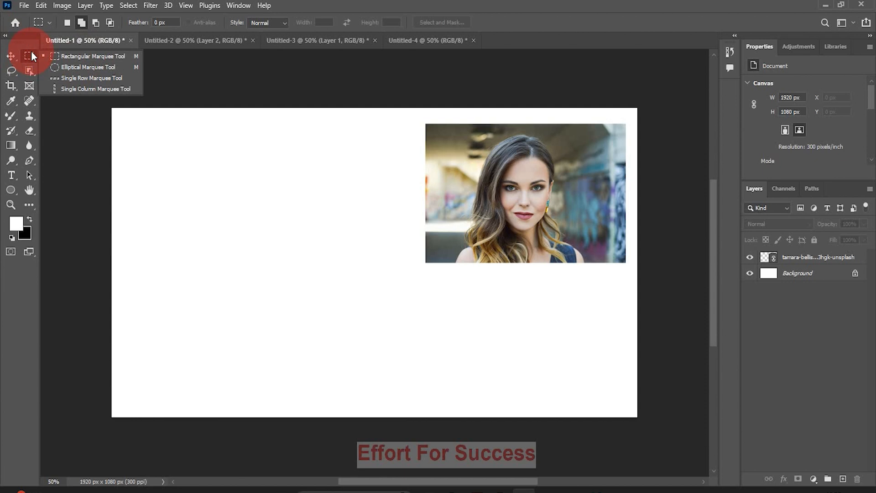
Draw a rectangular marquee selection on the blank white canvas left of the portrait.
left_click(6, 56)
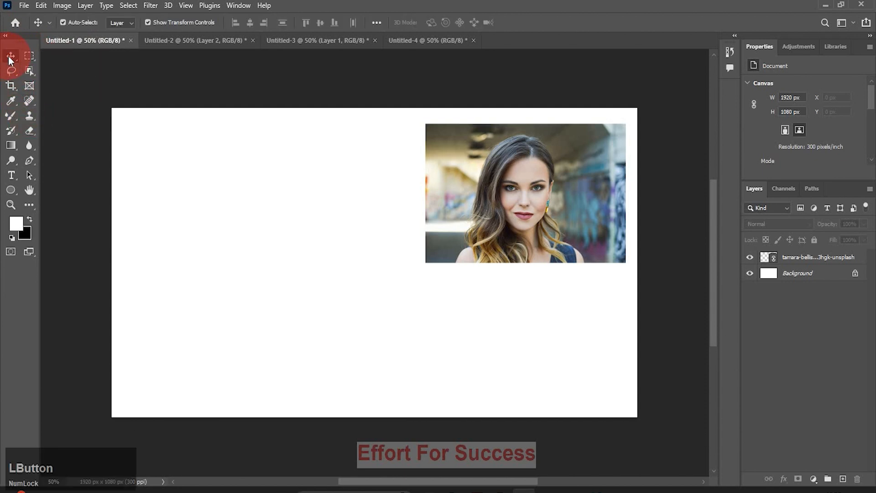
left_click(9, 120)
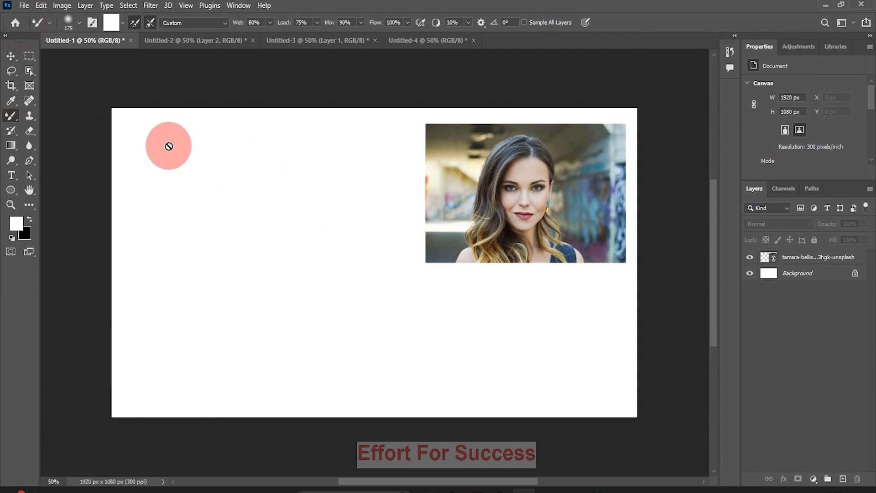
key("m")
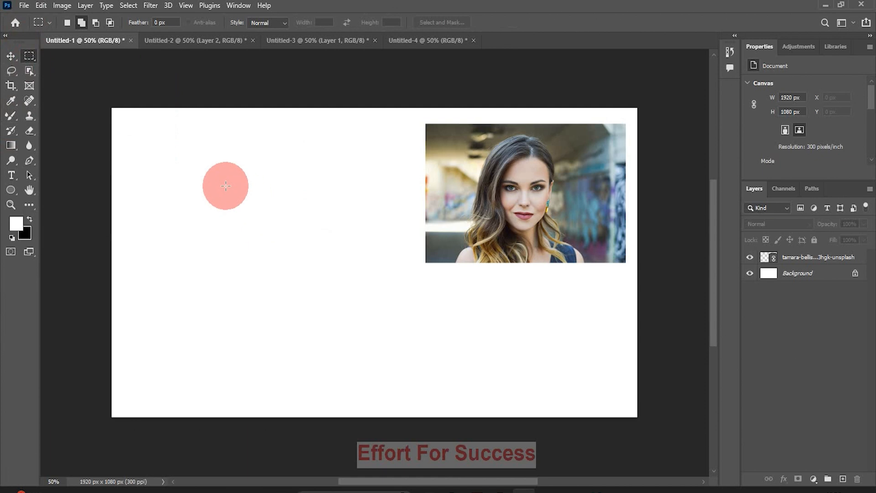
left_click_drag(196, 177, 315, 270)
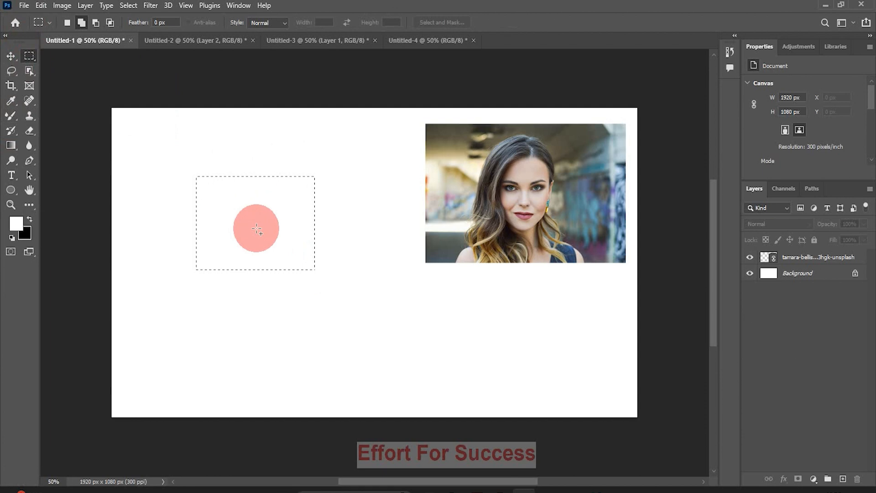
left_click(37, 61)
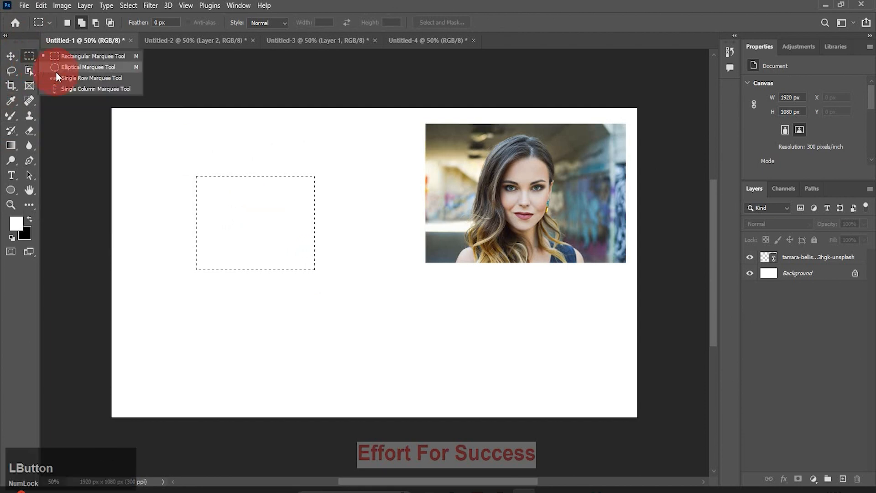
Switch to the Elliptical Marquee and add a circular selection below the rectangle.
left_click(76, 67)
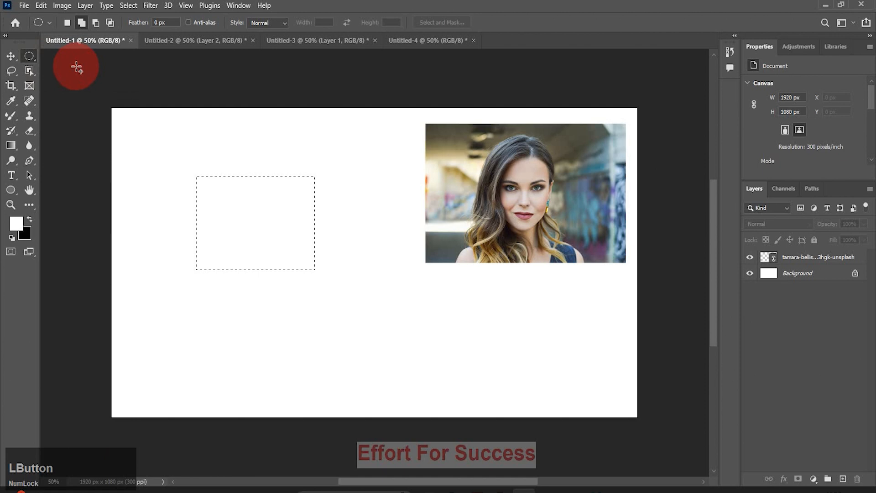
left_click(30, 129)
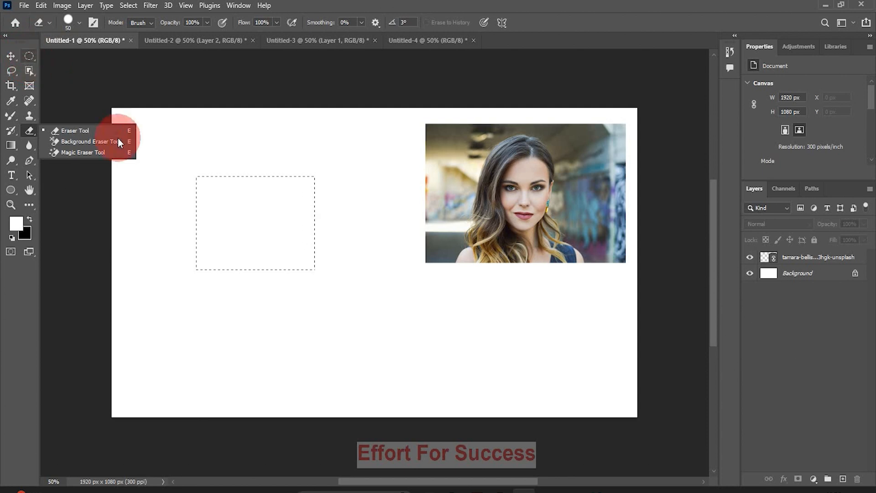
key("m")
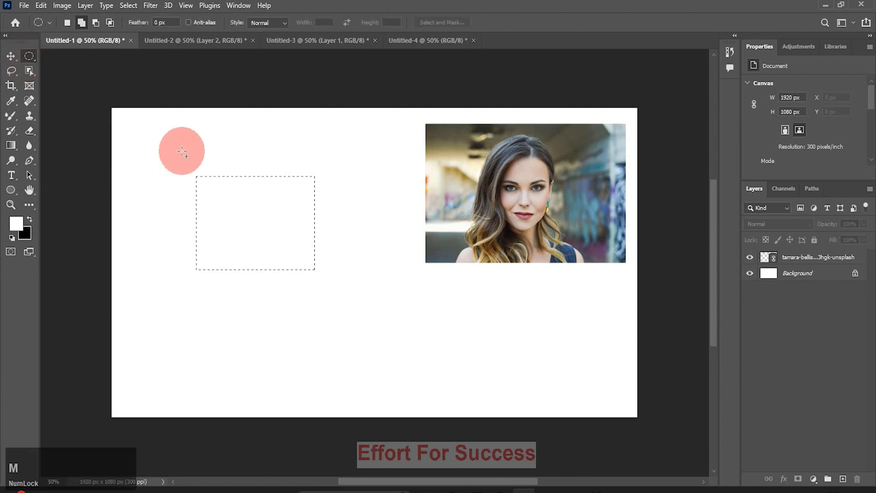
left_click_drag(334, 279, 445, 383)
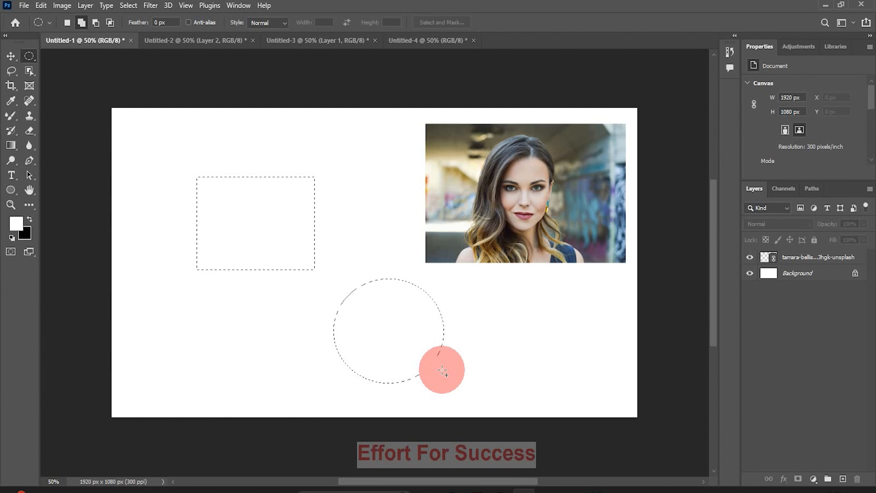
Deselect both selections and draw one square rectangular selection left of the portrait.
left_click(125, 5)
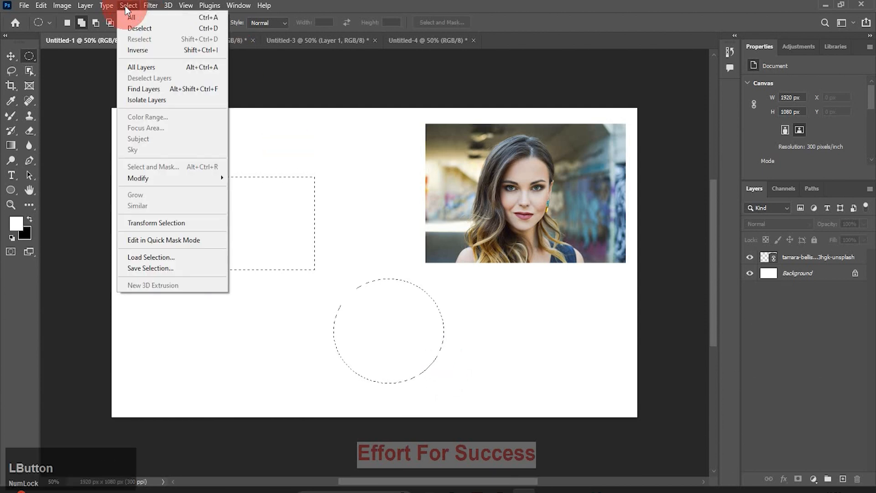
left_click(139, 28)
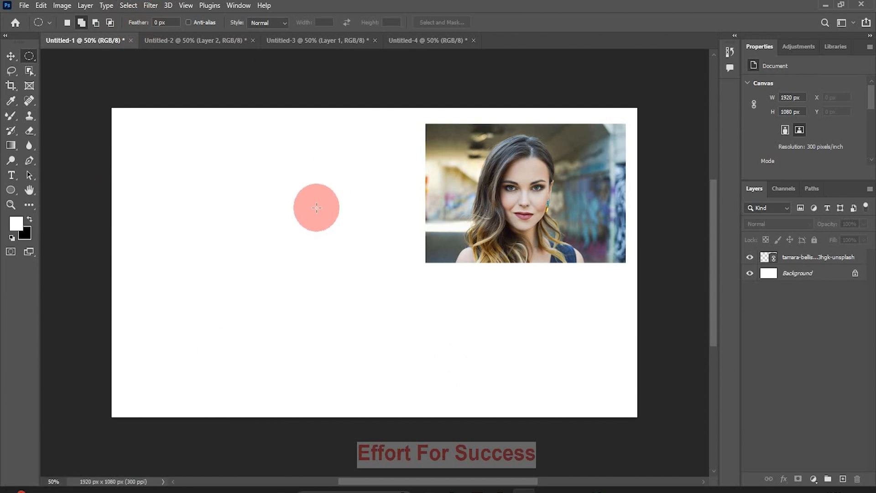
left_click(28, 55)
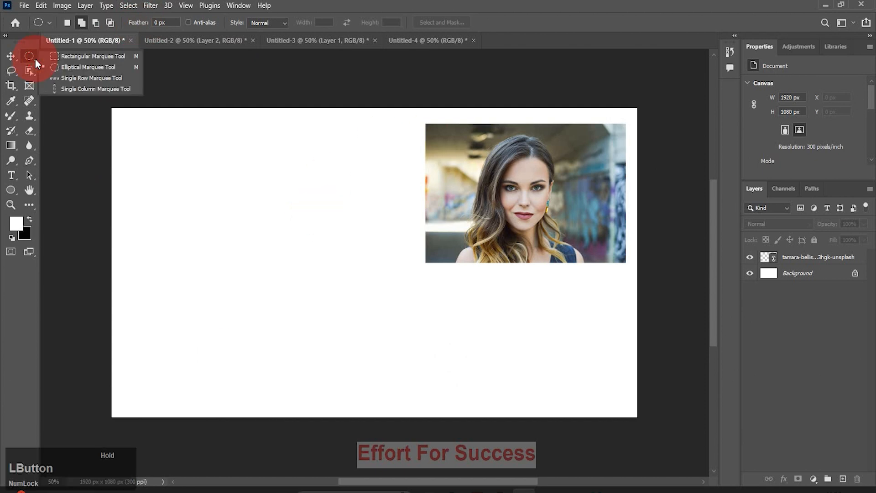
left_click(96, 55)
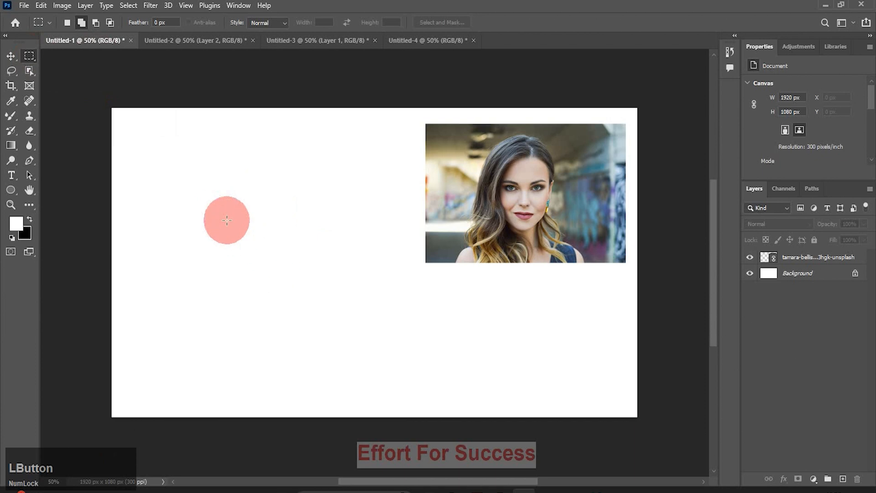
left_click_drag(187, 183, 303, 302)
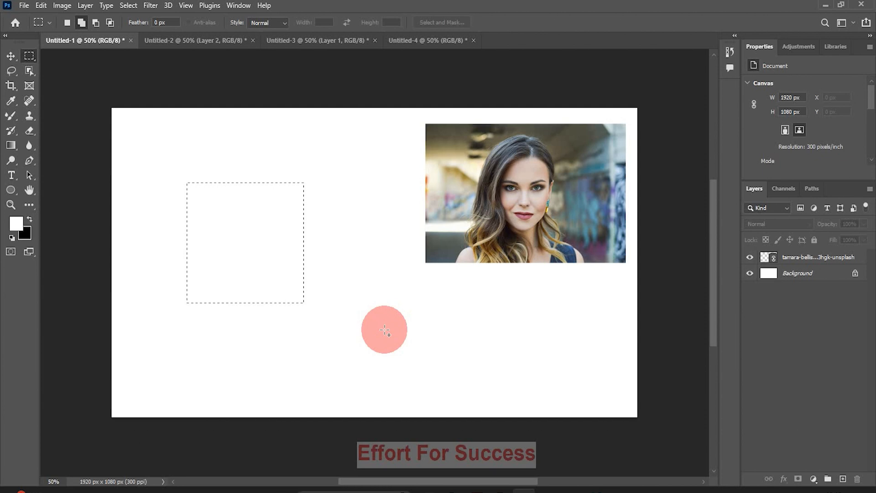
Choose the standard Brush Tool from the brush flyout.
left_click(31, 152)
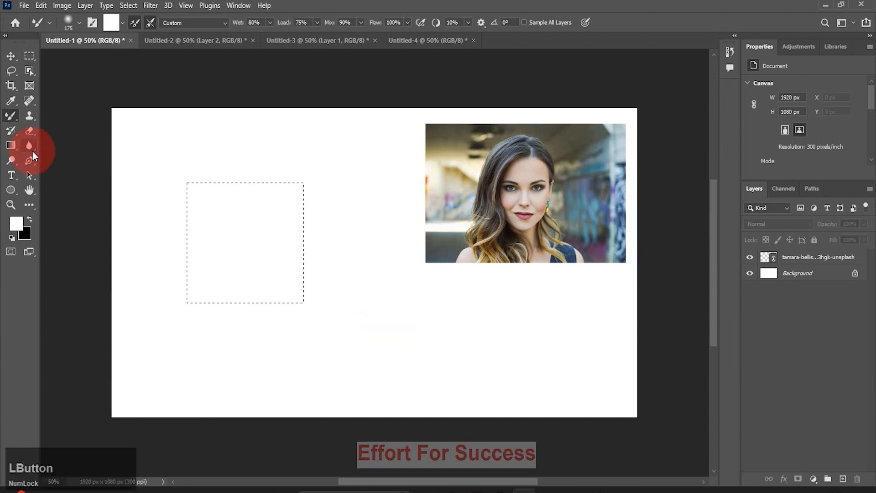
left_click(13, 120)
left_click(45, 114)
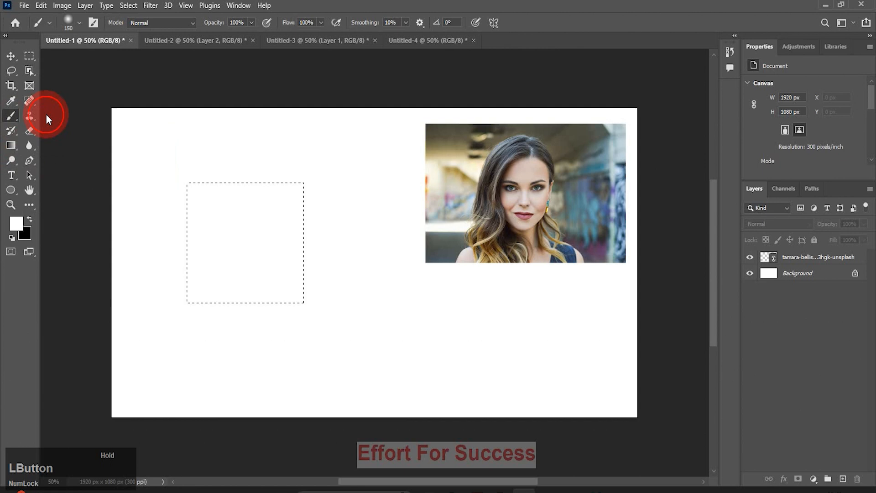
Create empty Layer 1 above the portrait photo and make it the active layer.
left_click(843, 478)
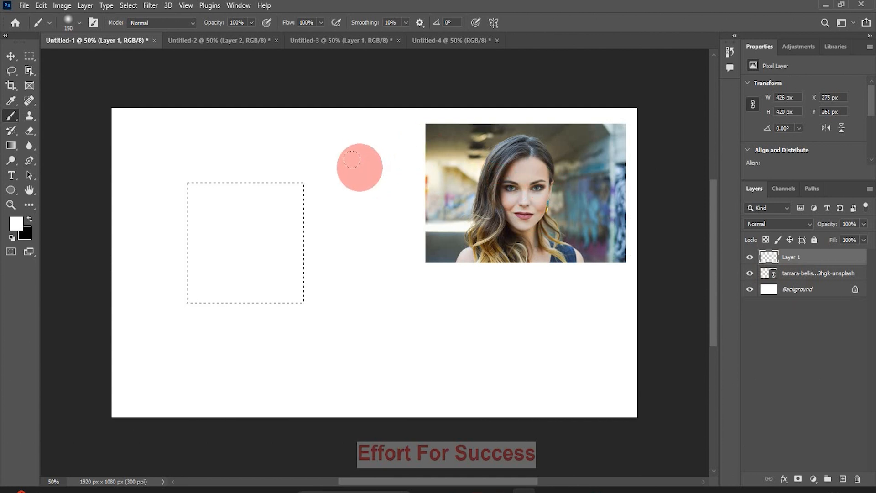
left_click(790, 273)
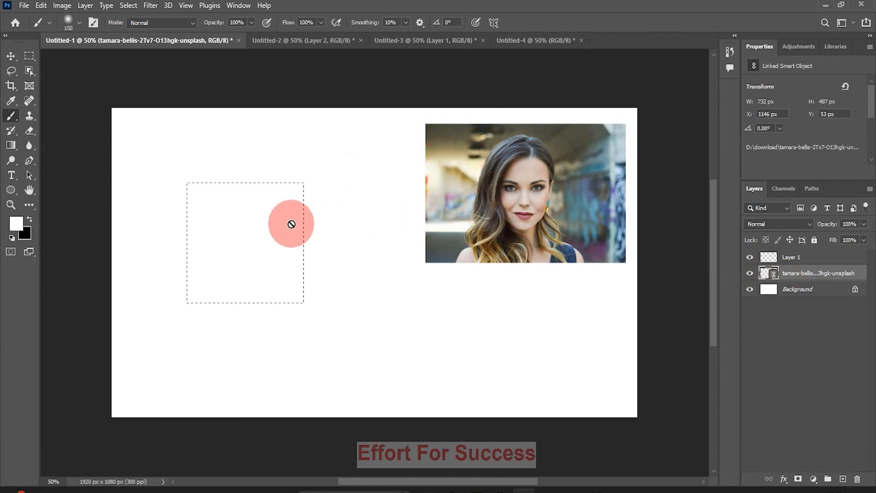
left_click(803, 295)
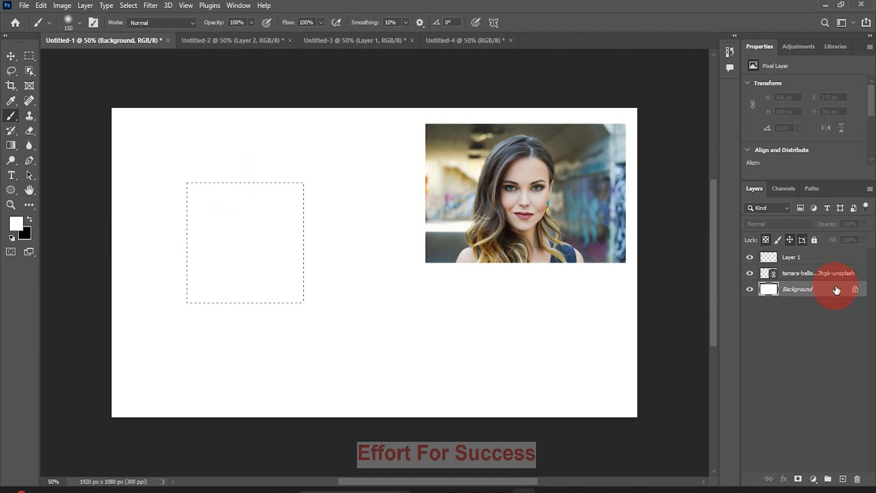
left_click(800, 259)
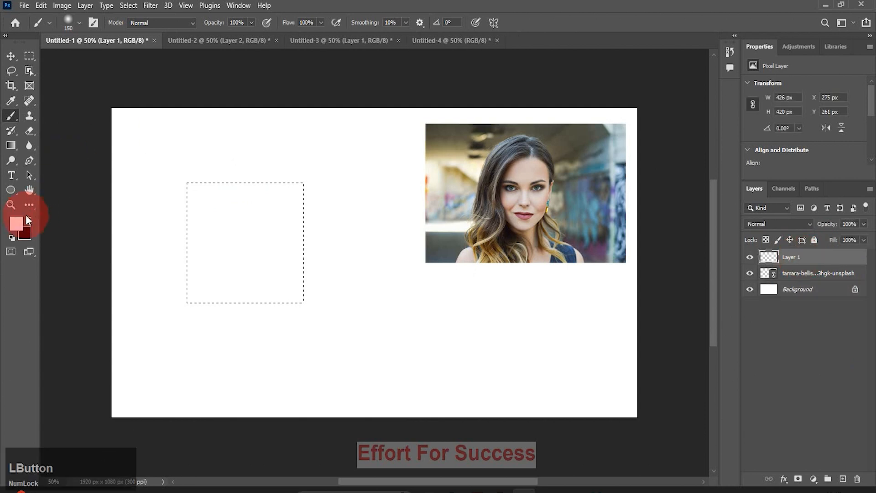
Set the foreground colour to green in the colour picker.
left_click(16, 222)
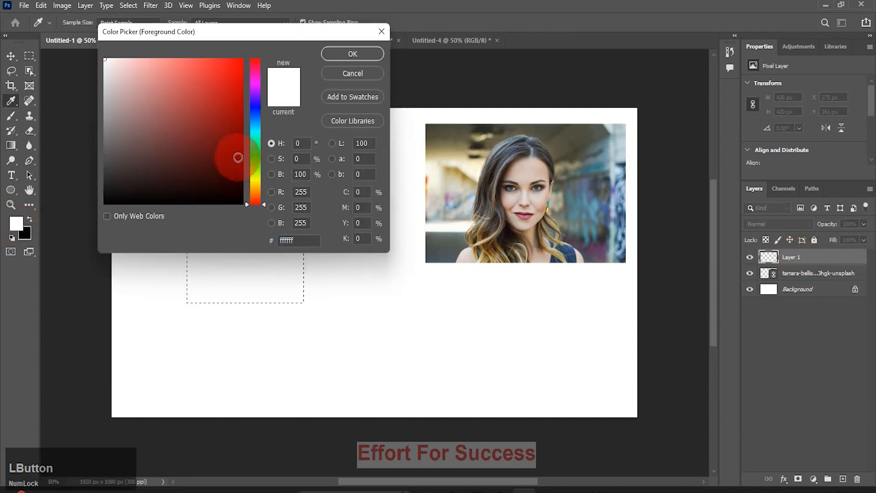
left_click(252, 145)
left_click(358, 54)
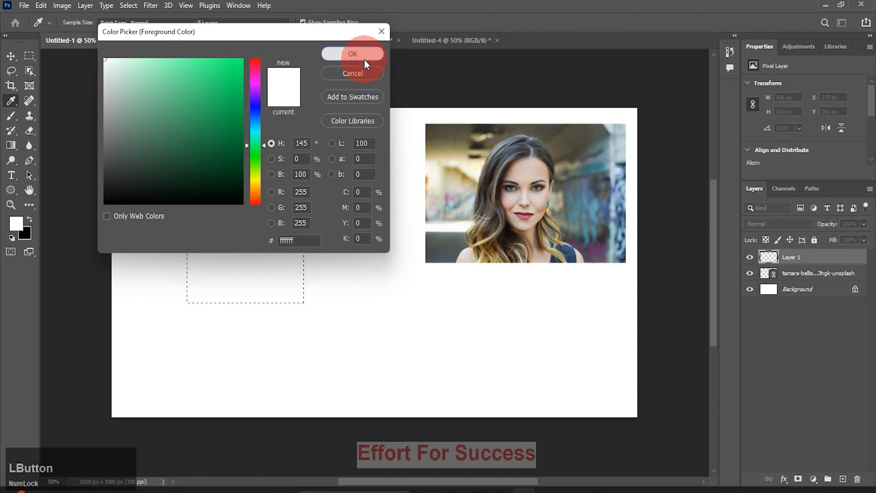
Brush two soft green horizontal bands across the square selection.
key("b")
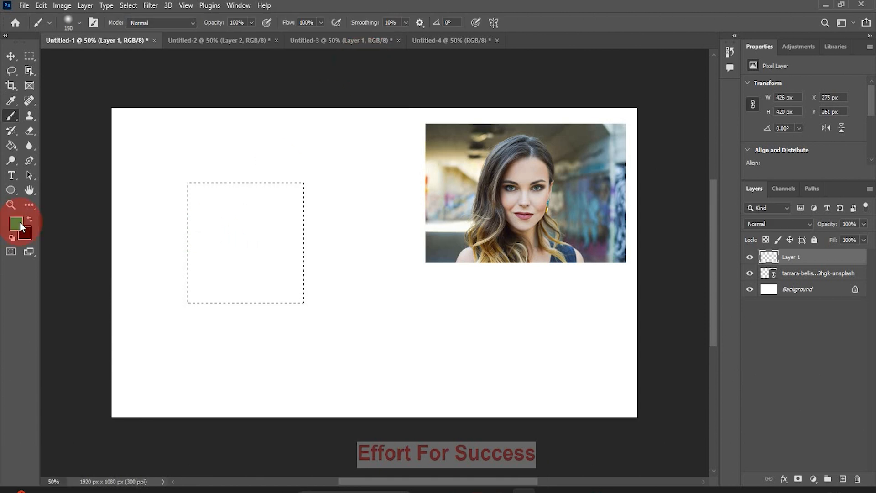
left_click_drag(164, 233, 342, 234)
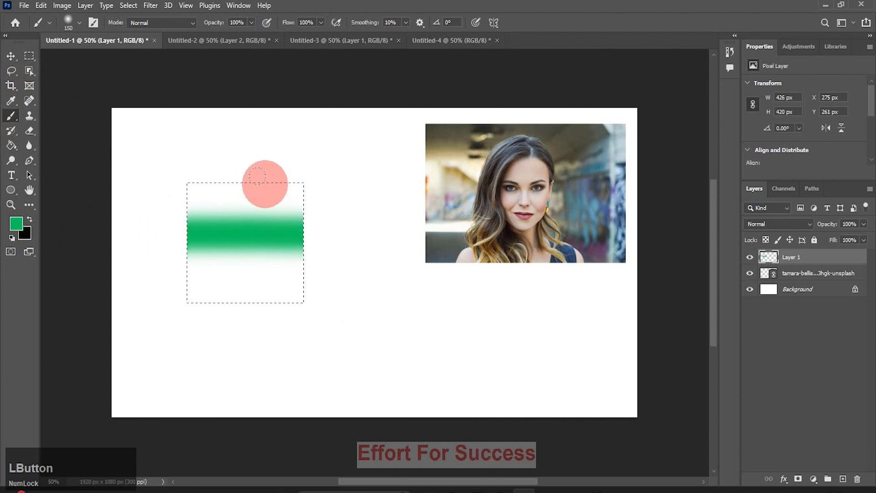
mouse_move(345, 175)
left_mouse_down()
mouse_move(336, 377)
mouse_move(200, 350)
mouse_move(161, 140)
mouse_move(361, 355)
mouse_move(378, 186)
mouse_move(600, 276)
mouse_move(355, 320)
mouse_move(508, 344)
mouse_move(183, 350)
mouse_move(418, 346)
mouse_move(290, 286)
left_mouse_up()
mouse_move(188, 269)
left_mouse_down()
mouse_move(156, 274)
mouse_move(411, 269)
mouse_move(221, 185)
left_mouse_up()
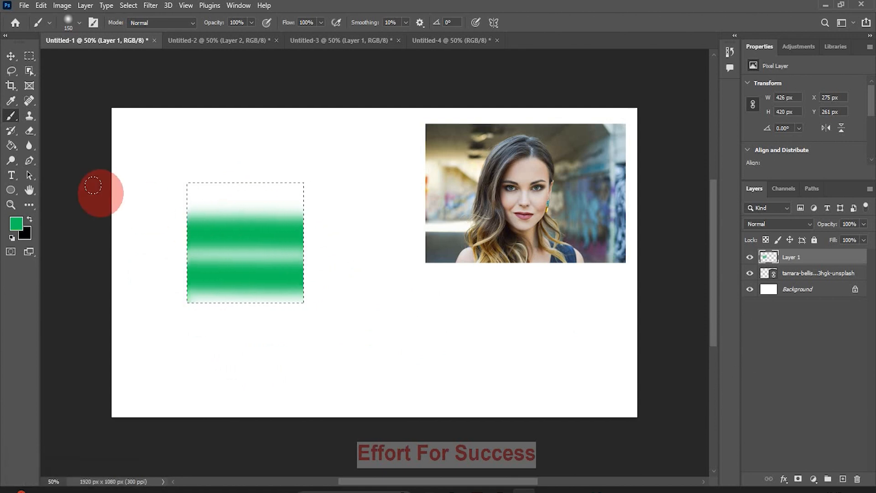
key("alt+BackSpace")
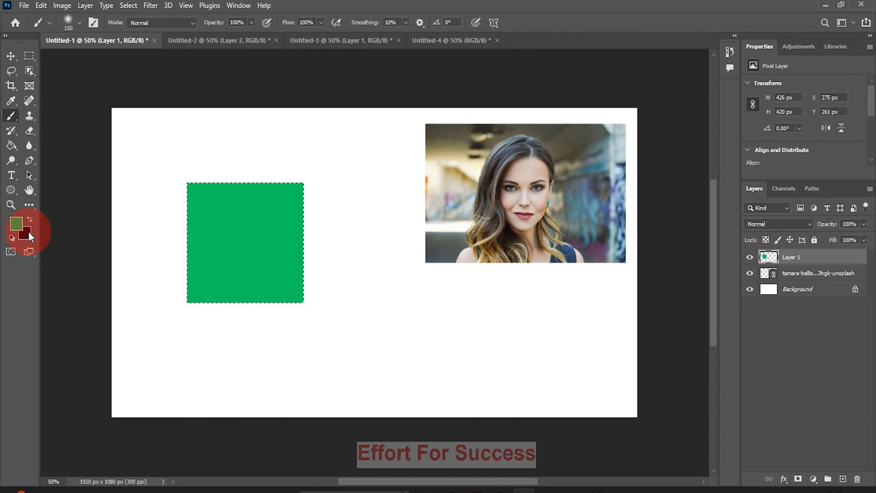
key("z")
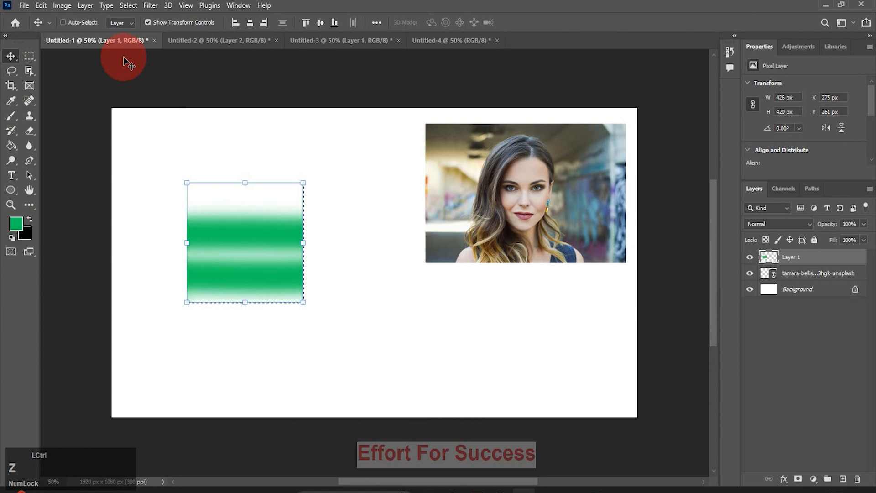
Pick the Rectangular Marquee and set the options bar to New selection.
left_click(28, 59)
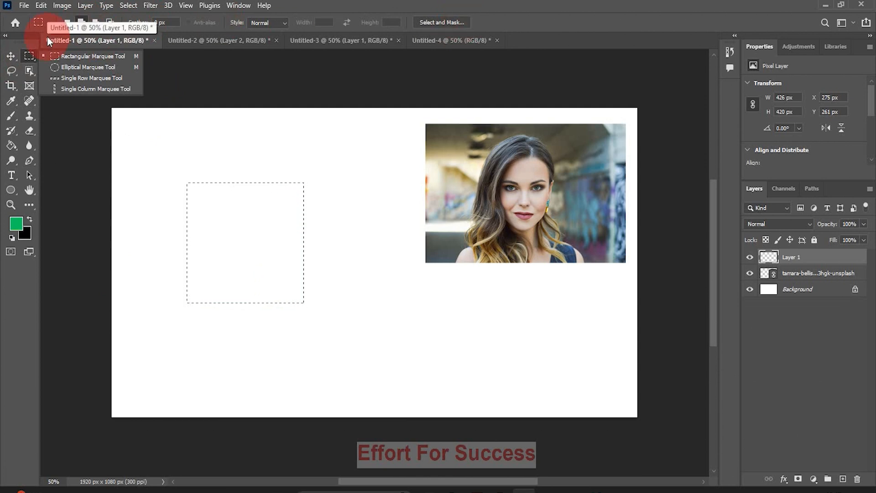
left_click(50, 24)
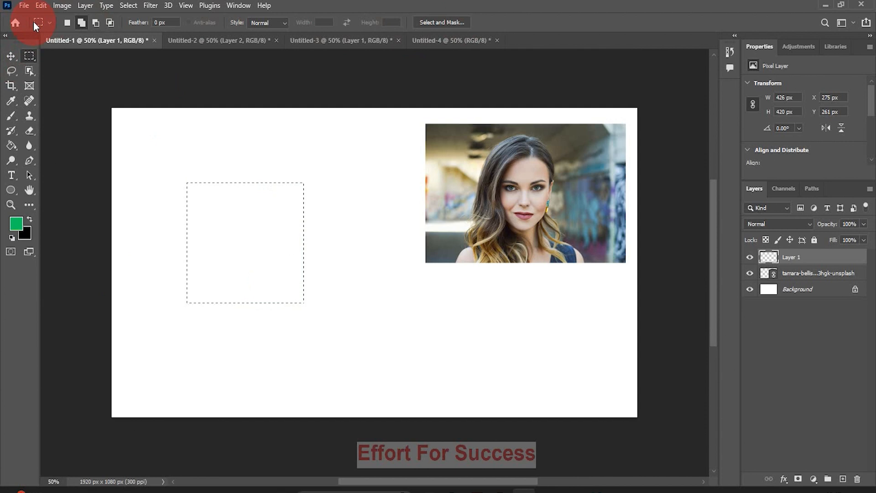
left_click(65, 24)
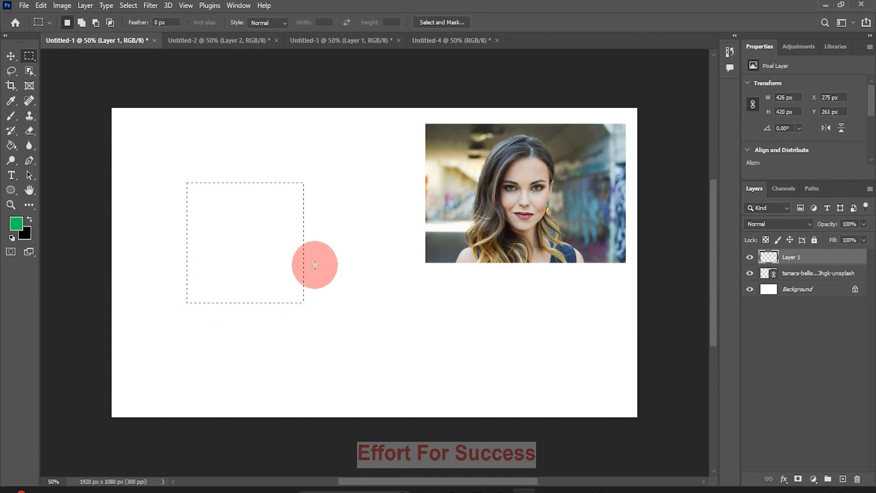
Replace the square selection with a new rectangular selection at the upper left.
left_click(348, 296)
left_click_drag(348, 296, 509, 392)
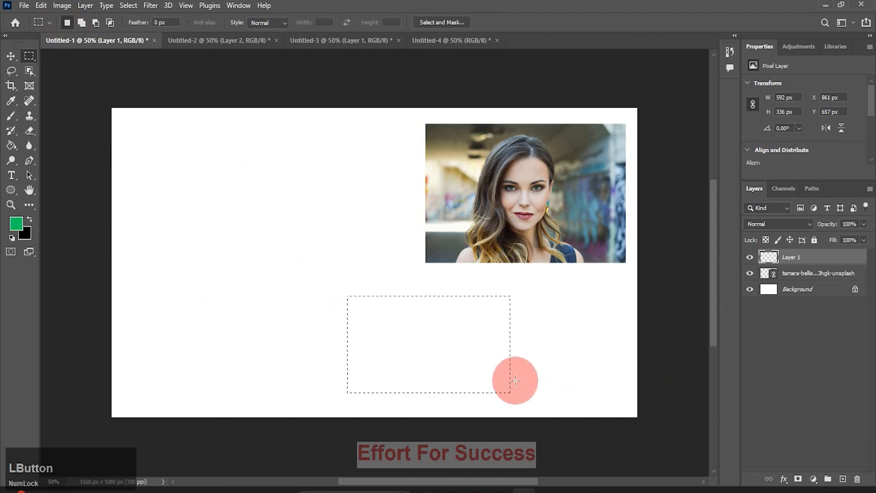
left_click_drag(140, 141, 239, 220)
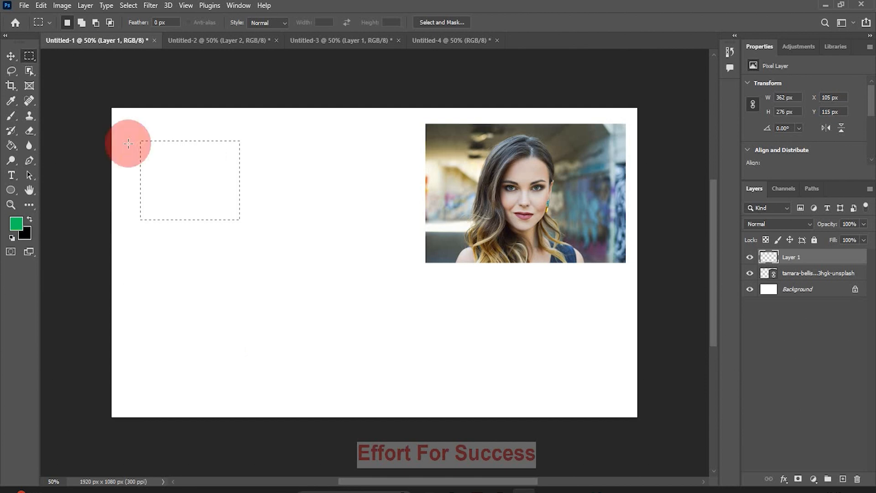
In Add to selection mode, add a second rectangle and overlapping boxes forming a stepped shape below.
left_click(81, 22)
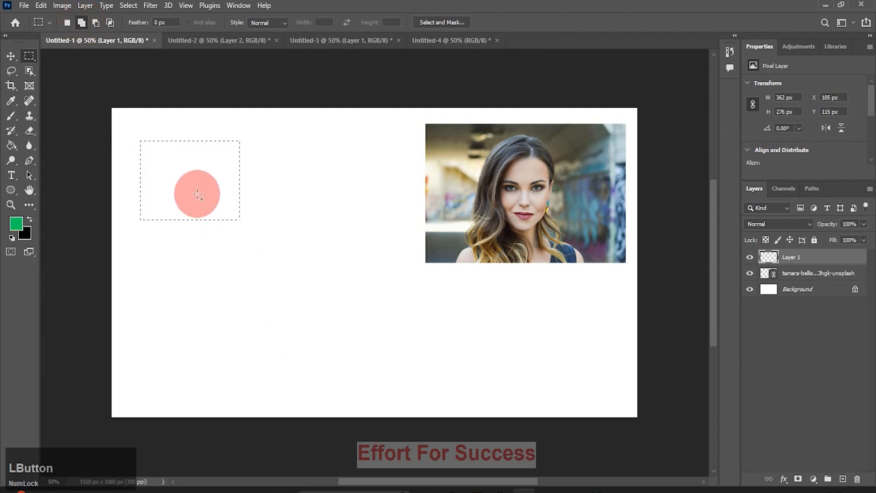
left_click_drag(289, 143, 404, 325)
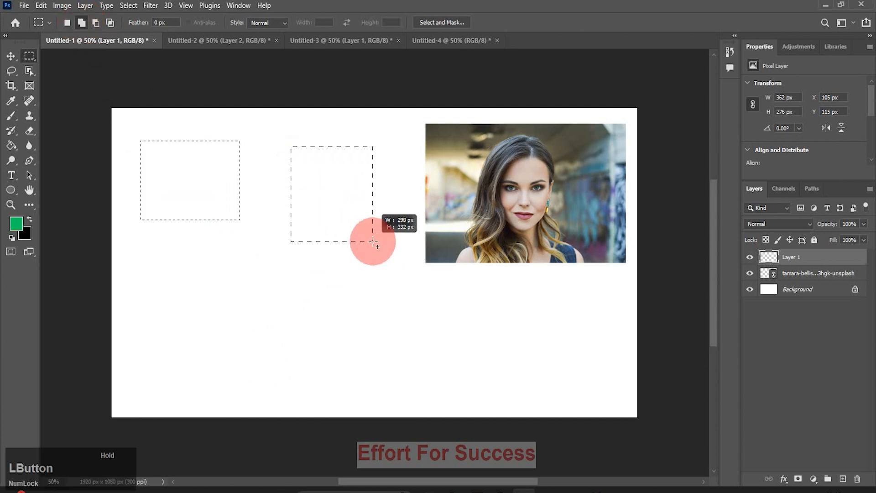
left_click_drag(202, 299, 299, 371)
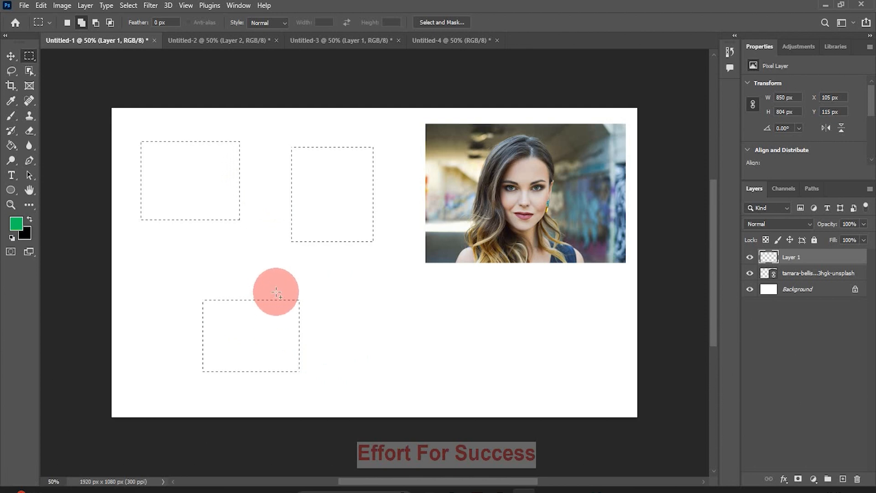
left_click_drag(269, 286, 338, 335)
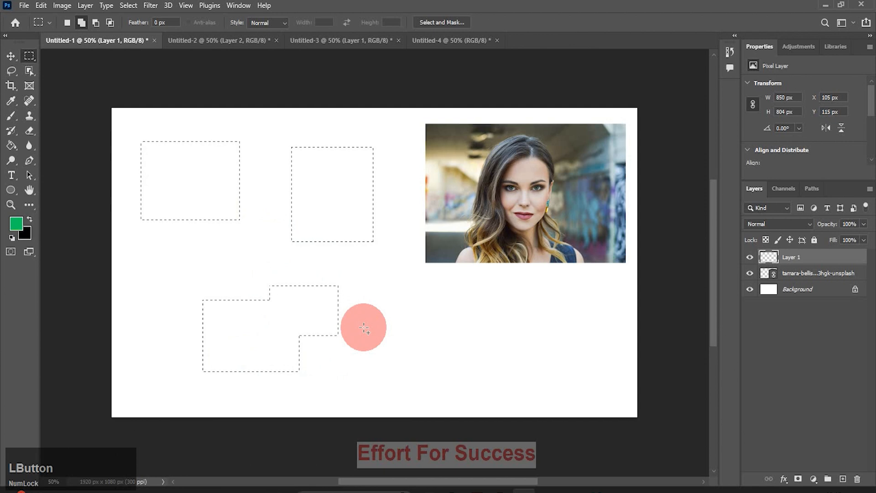
left_click_drag(324, 268, 384, 355)
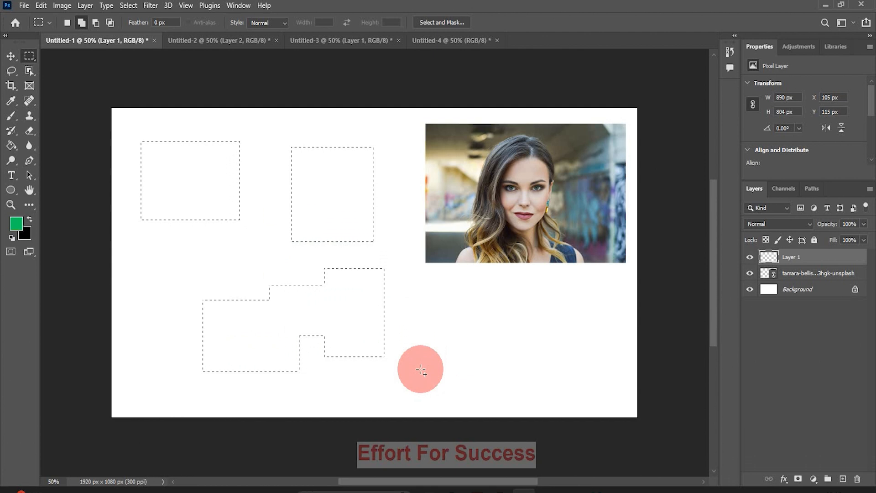
Subtract a vertical strip from the left rectangle and a horizontal strip across the stepped shape.
left_click(96, 25)
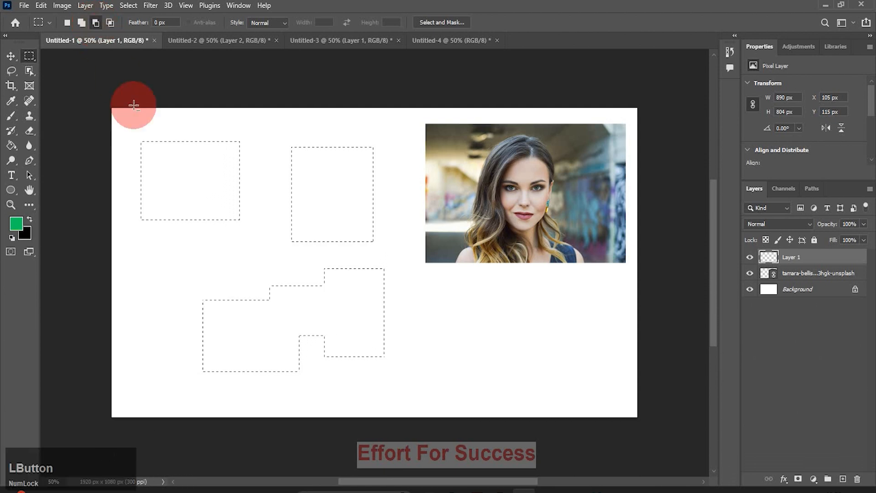
left_click_drag(172, 127, 192, 210)
left_click_drag(203, 246, 204, 247)
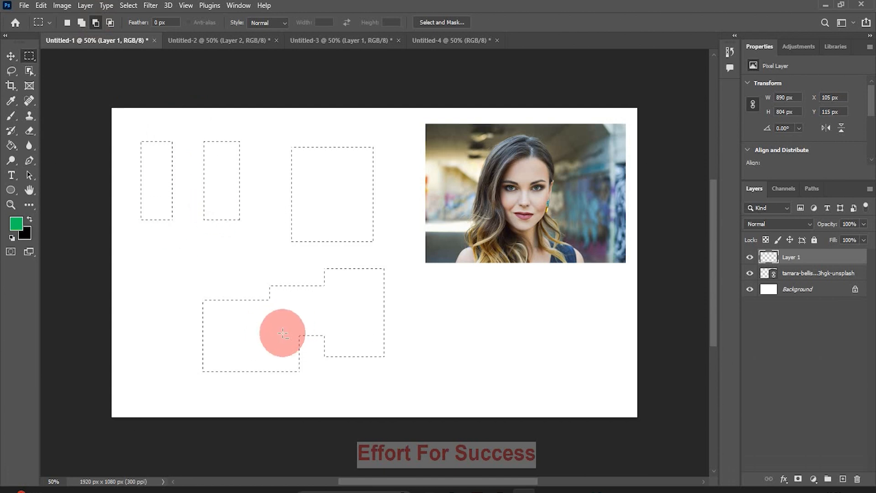
left_click_drag(175, 317, 286, 337)
left_click_drag(343, 328, 425, 329)
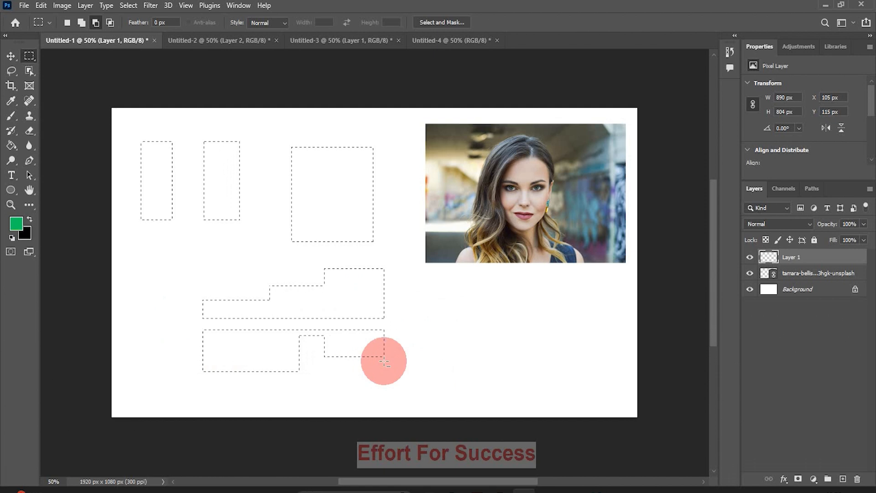
Intersect the selection with rectangles over the bottom shapes, then deselect everything with Ctrl+D.
left_click(110, 23)
left_click_drag(176, 319, 230, 313)
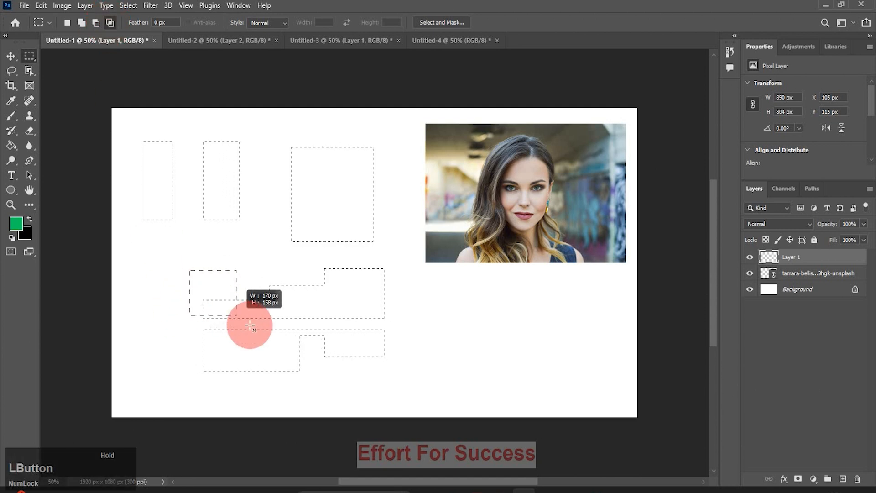
left_click_drag(317, 370, 318, 382)
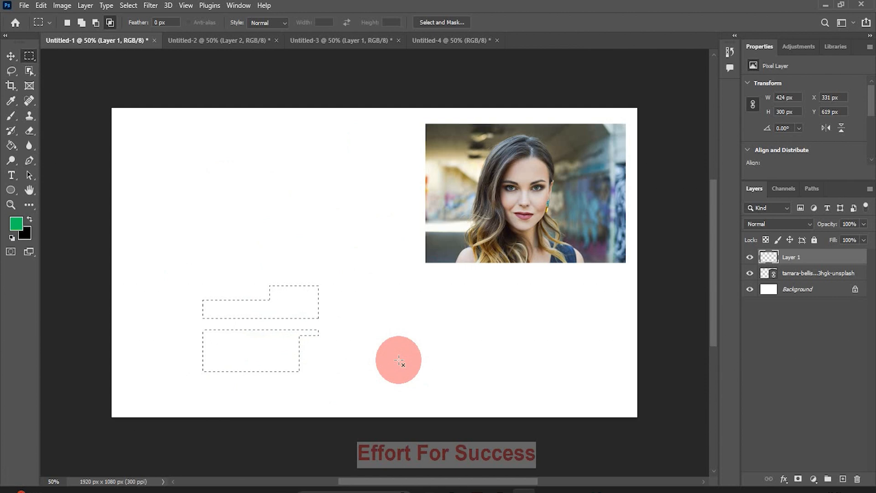
left_click_drag(263, 269, 328, 383)
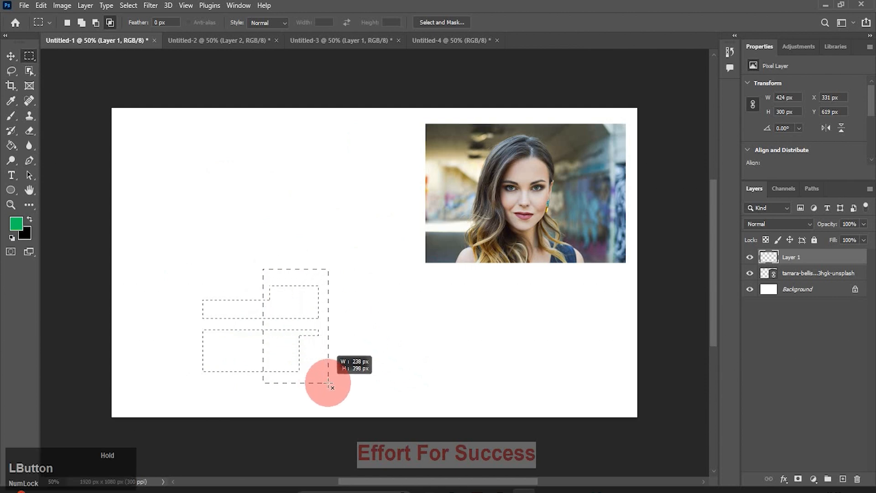
left_click_drag(328, 383, 328, 384)
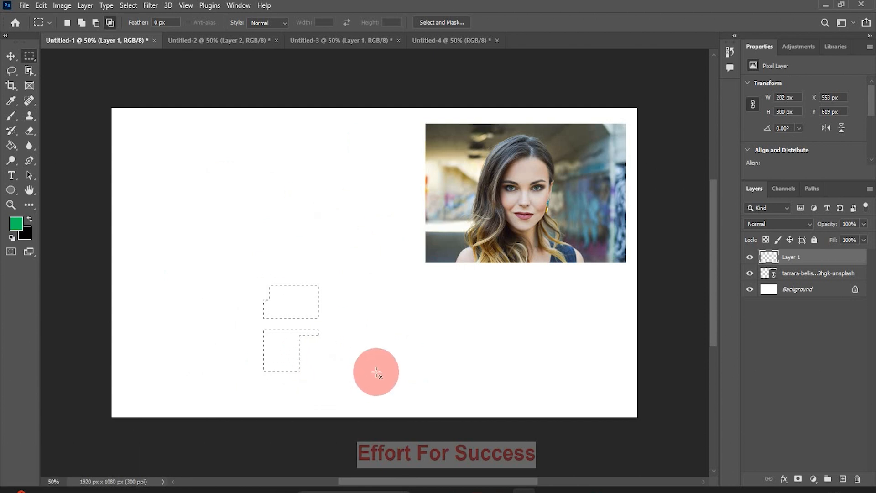
key("ctrl")
key("ctrl+d")
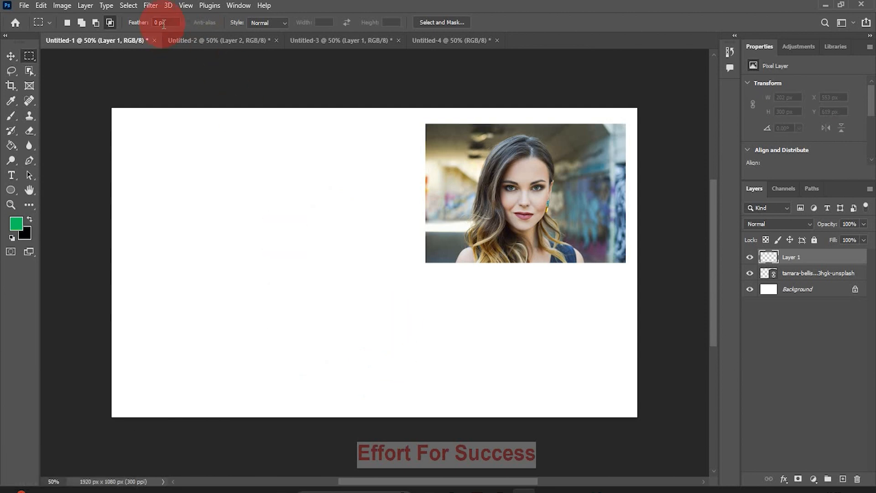
Fill a rectangle left of the portrait with solid green, then add Layer 2 and deselect.
left_click(28, 57)
left_click_drag(195, 160, 301, 237)
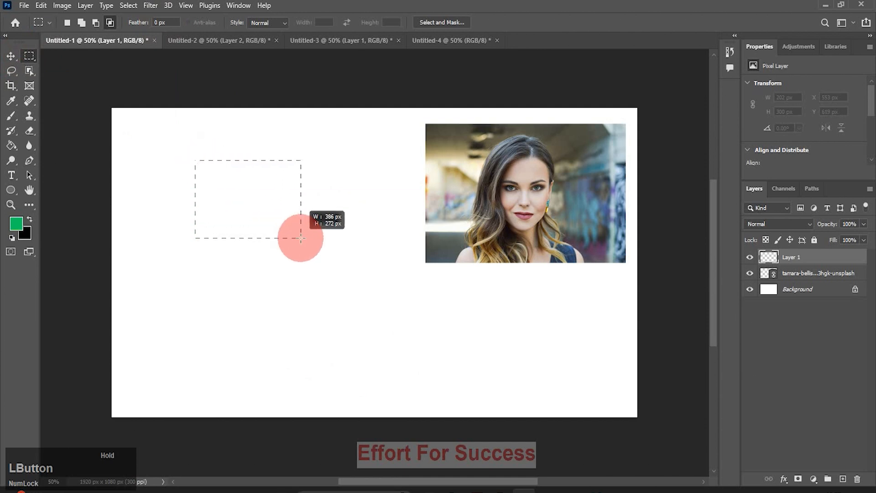
key("alt")
key("alt+BackSpace")
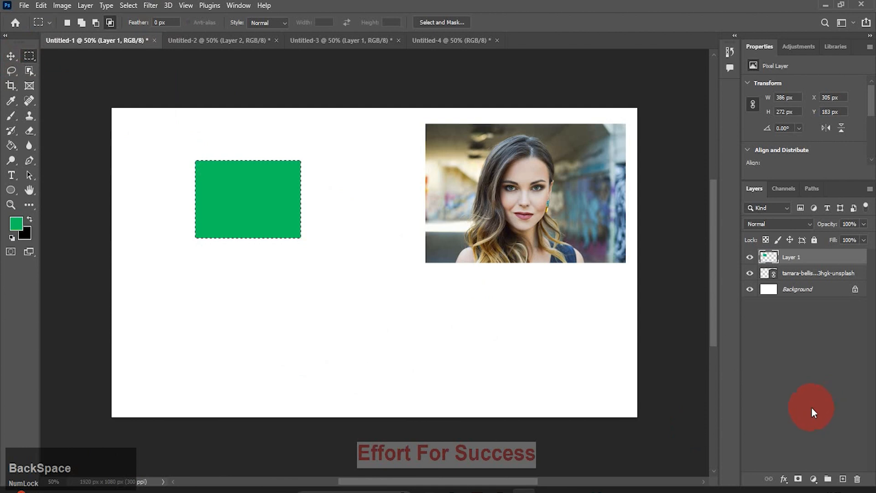
left_click(843, 478)
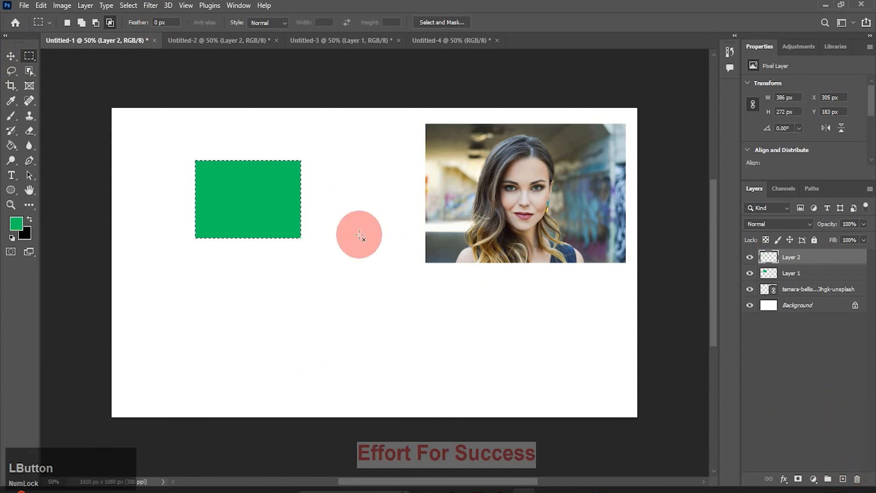
key("ctrl+d")
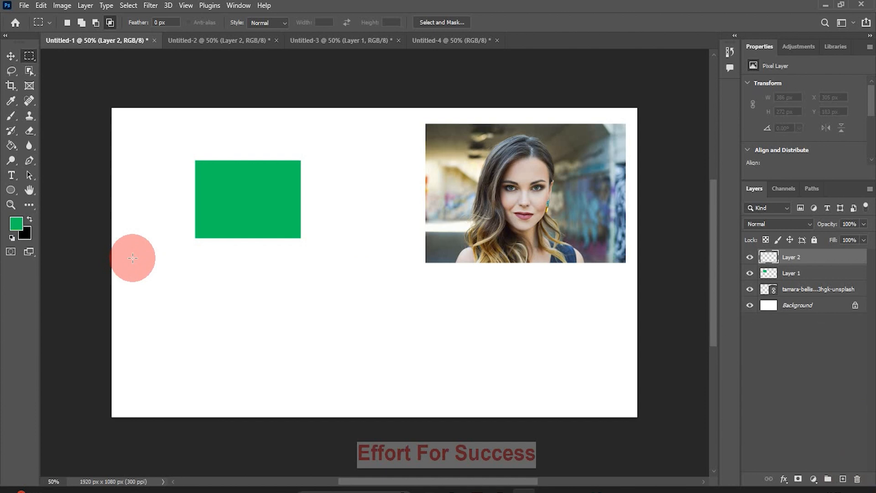
Set marquee Feather to 30 px and fill a soft rectangle below the green one with green.
left_click(66, 23)
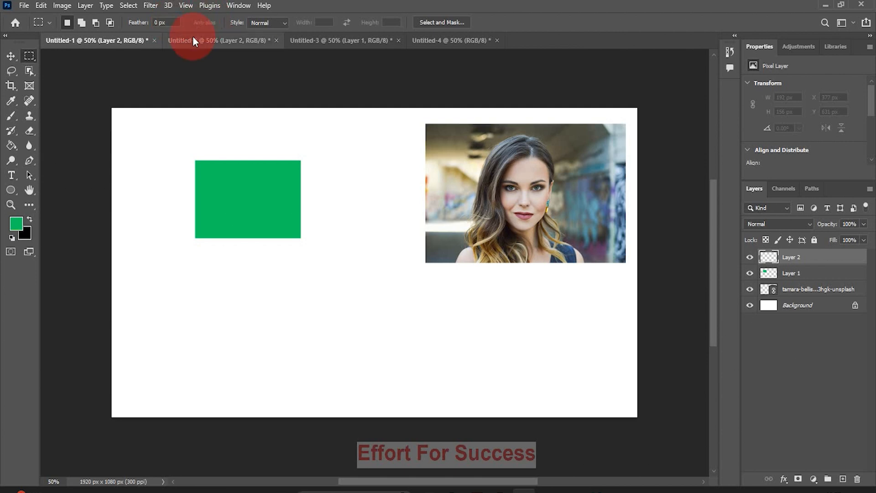
left_click(159, 25)
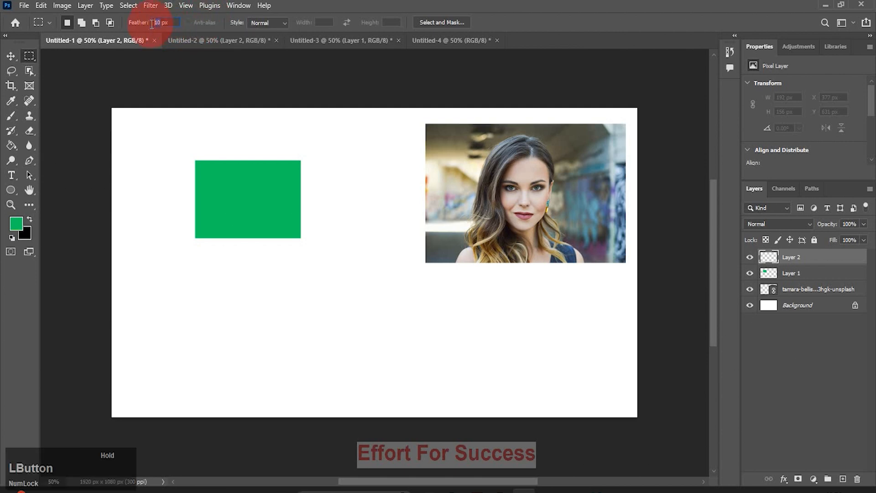
type("30")
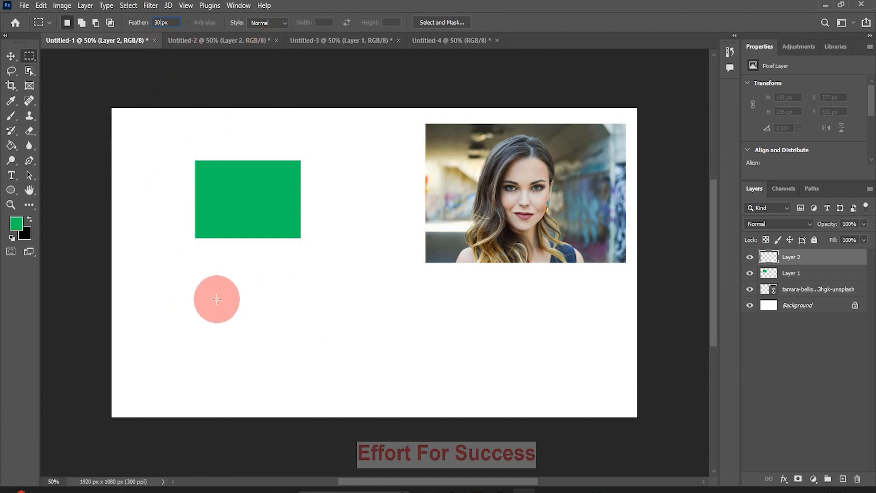
left_click_drag(203, 283, 302, 358)
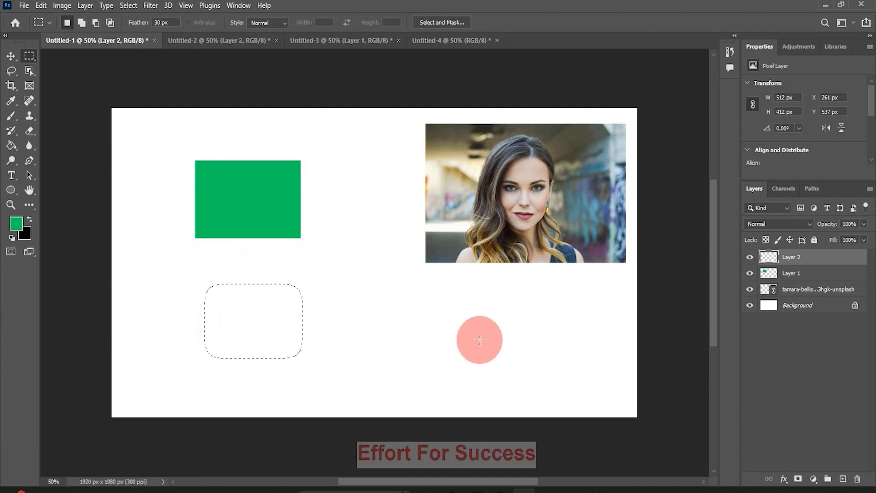
key("alt+BackSpace")
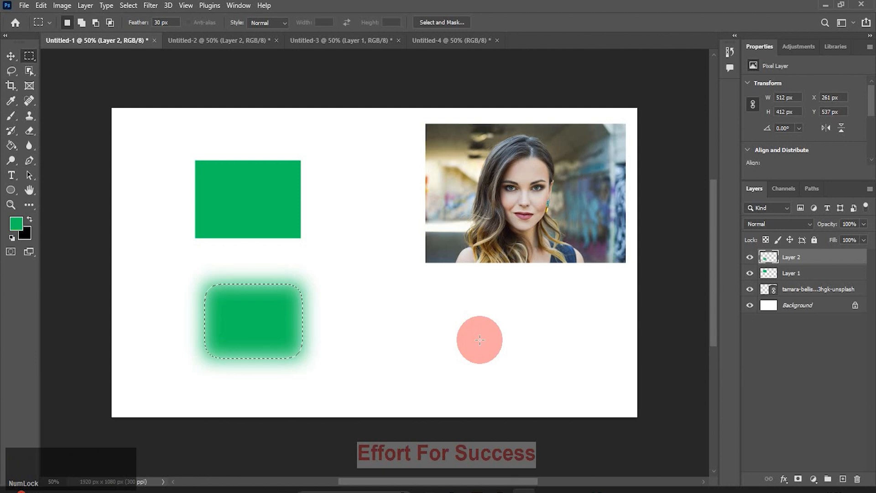
Fill a feathered rectangle to the right of the soft green one with blue.
key("v")
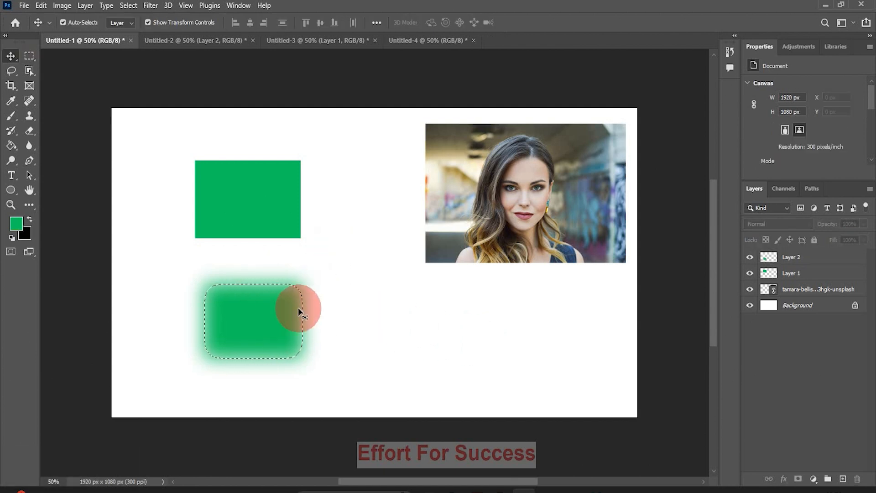
left_click(30, 56)
left_click(812, 256)
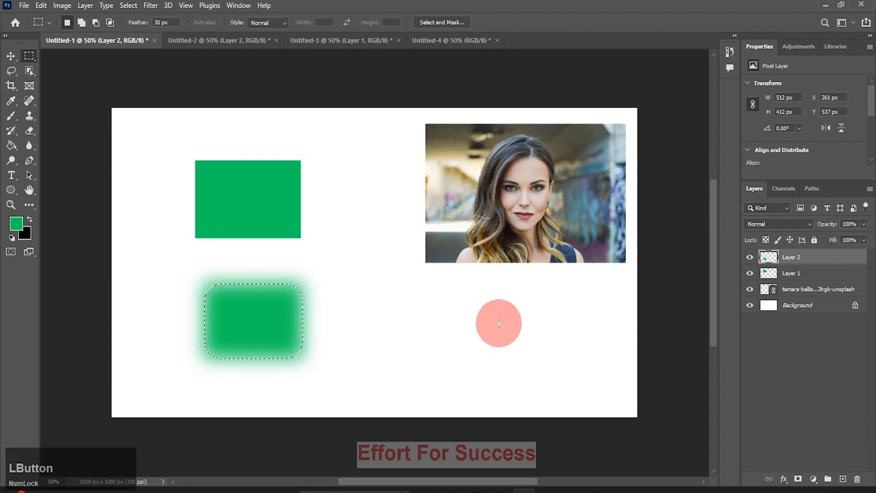
left_click_drag(363, 311, 463, 370)
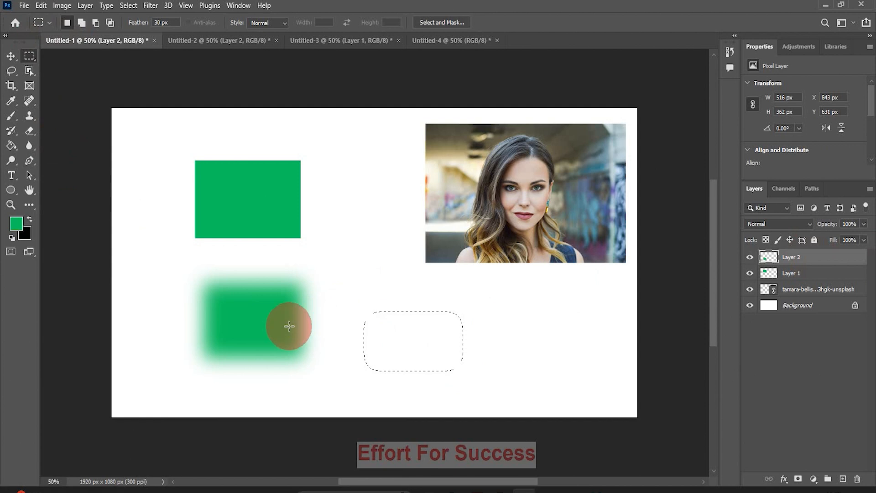
left_click(20, 223)
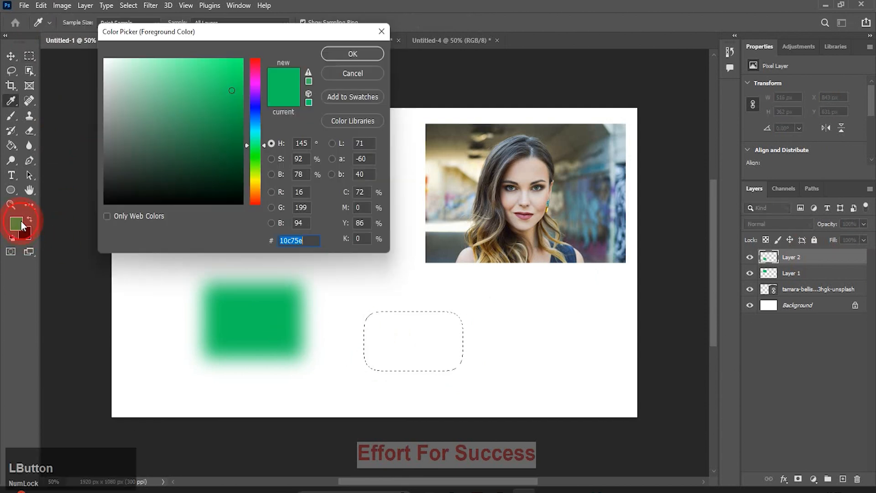
left_click(254, 109)
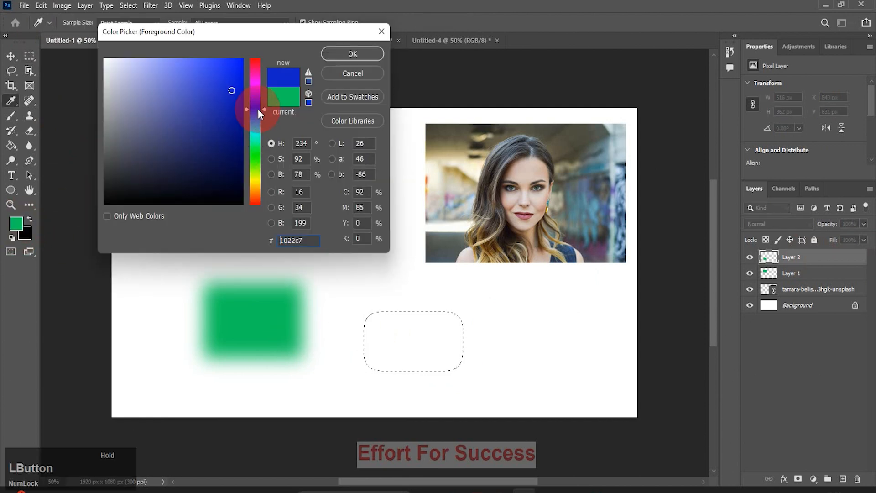
left_click(352, 54)
key("alt+BackSpace")
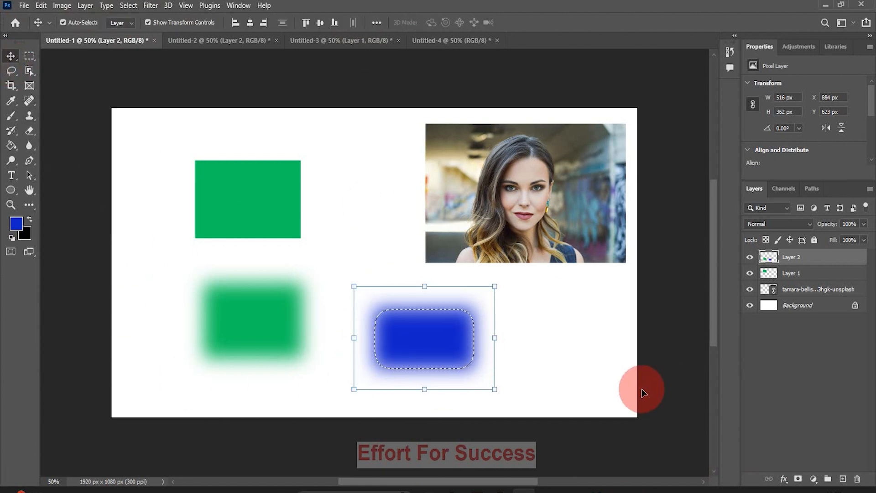
Nudge the blurred rectangles on Layer 2 slightly down and right, then deselect.
left_click(601, 369)
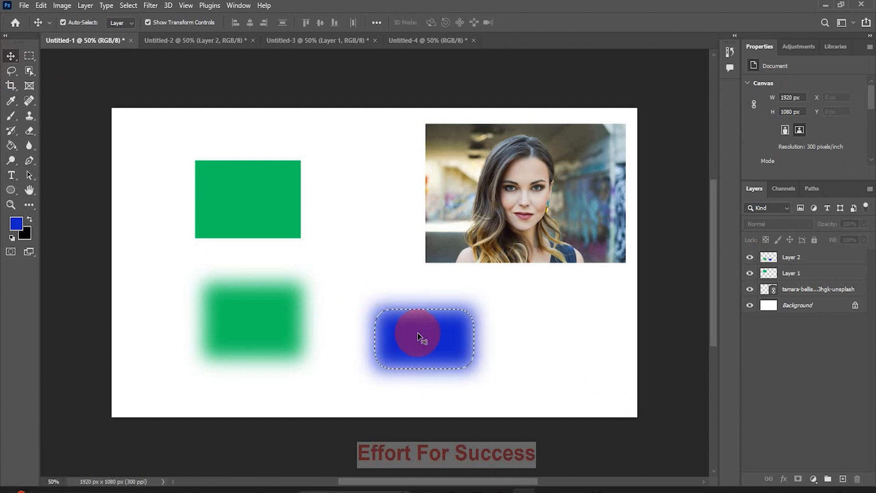
mouse_move(419, 336)
left_mouse_down()
mouse_move(513, 335)
mouse_move(449, 342)
mouse_move(474, 310)
mouse_move(487, 349)
mouse_move(412, 353)
mouse_move(419, 347)
left_mouse_up()
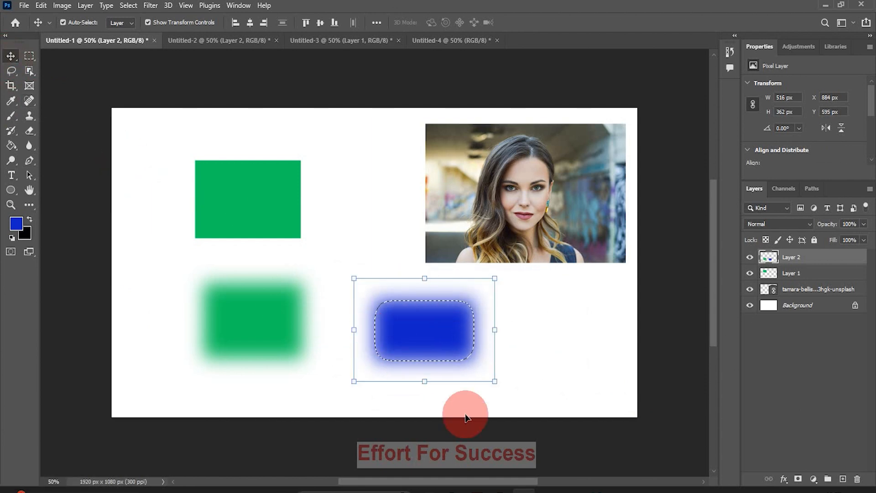
key("ctrl+d")
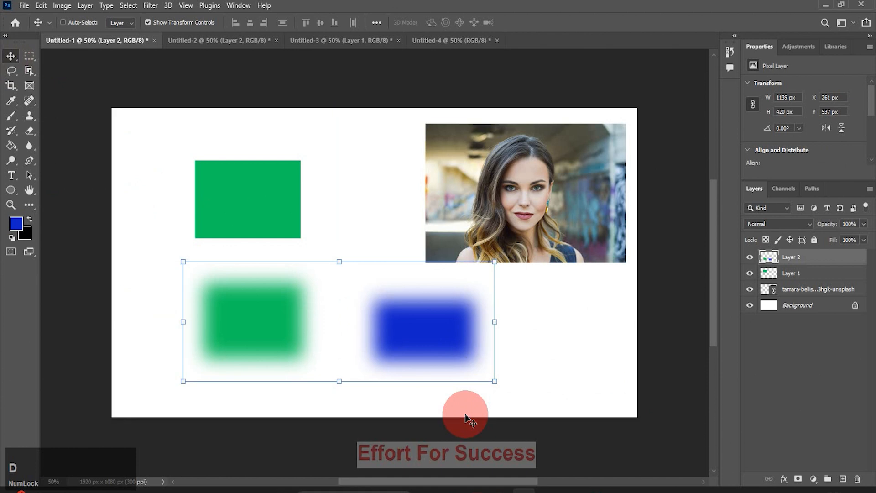
left_click(588, 363, "ctrl")
mouse_move(464, 337)
left_mouse_down()
mouse_move(516, 377)
mouse_move(524, 221)
mouse_move(461, 363)
mouse_move(482, 206)
mouse_move(456, 352)
mouse_move(431, 284)
mouse_move(503, 343)
mouse_move(473, 351)
left_mouse_up()
left_click(558, 345)
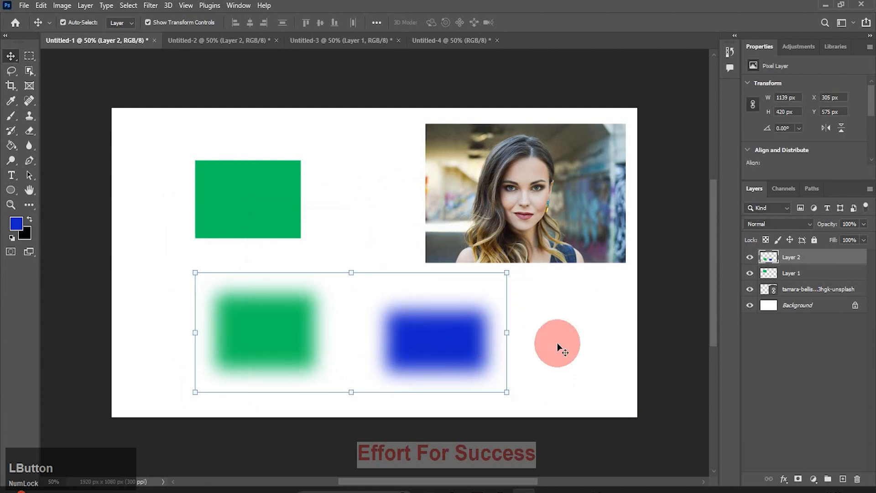
key("m")
left_click_drag(809, 264, 857, 483)
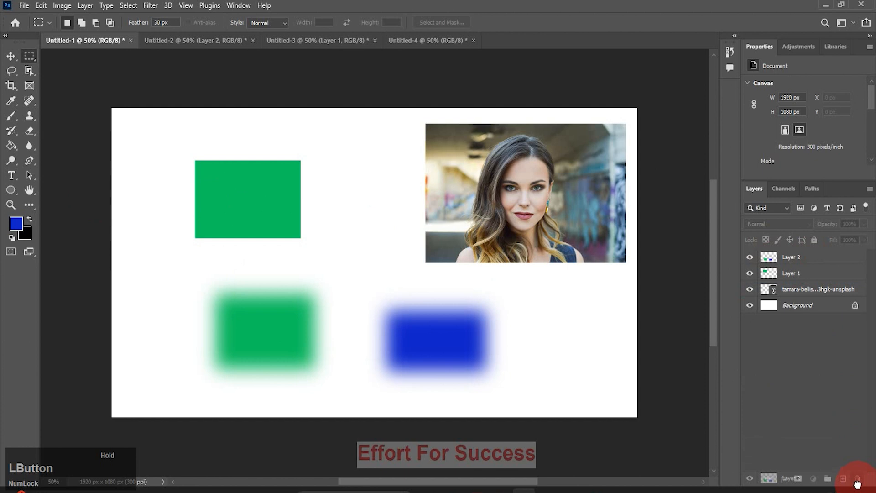
Delete Layer 2 with the blurred rectangles and create a fresh empty layer.
left_click_drag(857, 484, 857, 484)
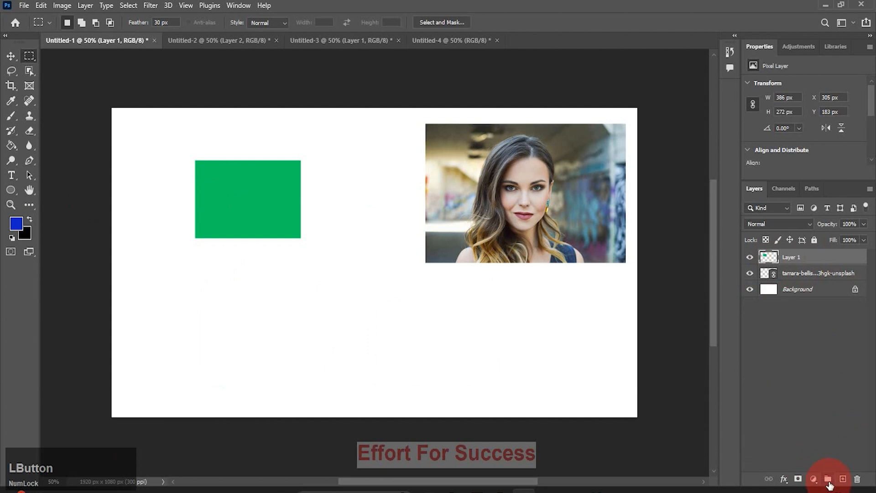
left_click(841, 480)
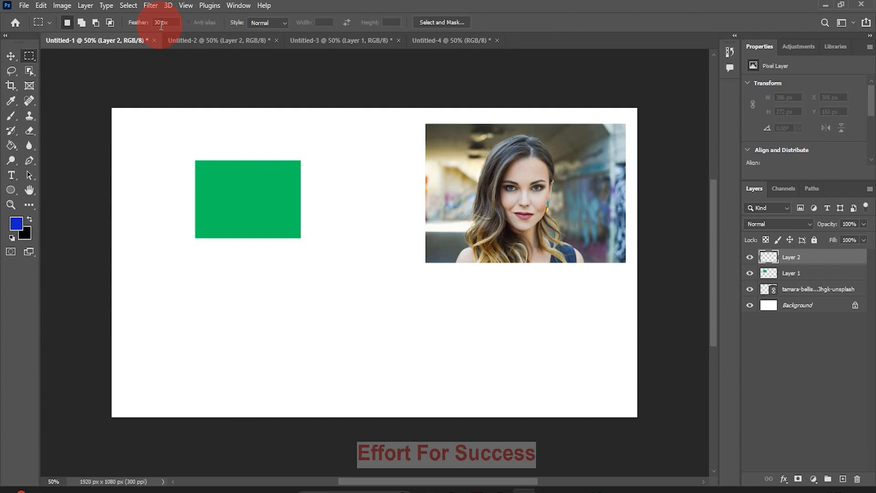
Reset Feather to 0 px, select a rectangle below the green one, then feather it 30 px.
type("0")
left_click_drag(224, 280, 345, 384)
right_click(286, 325)
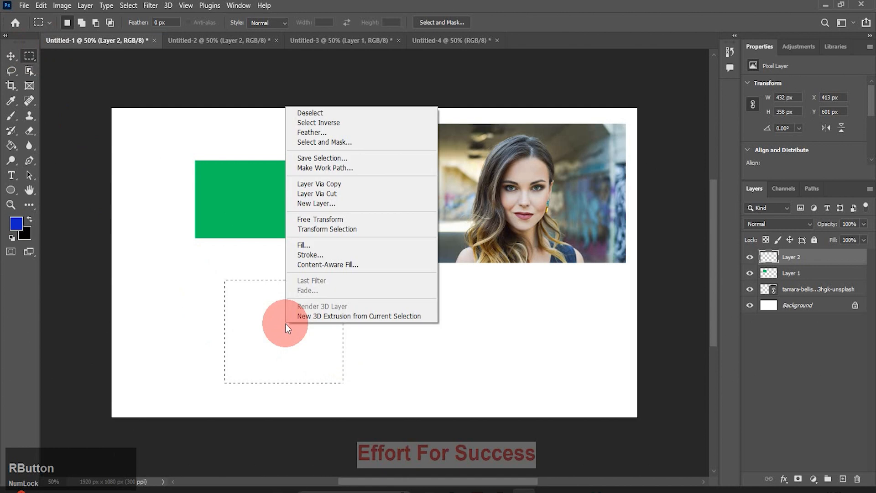
left_click(312, 132)
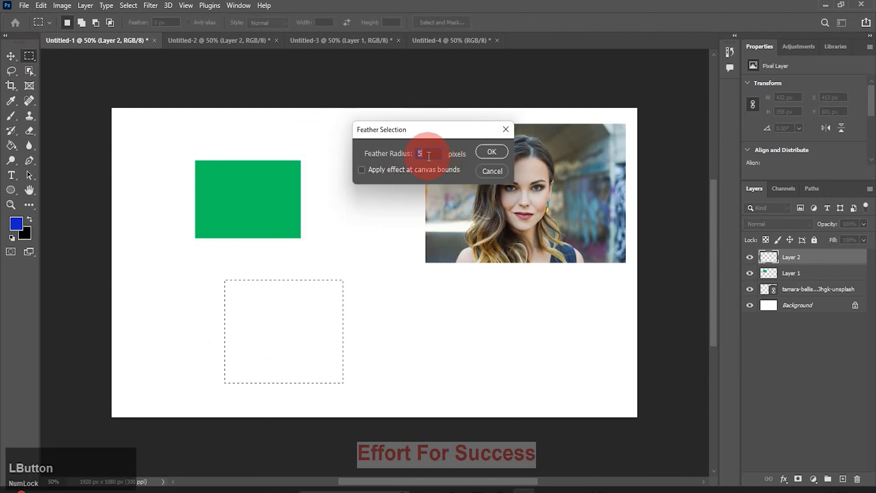
type("30")
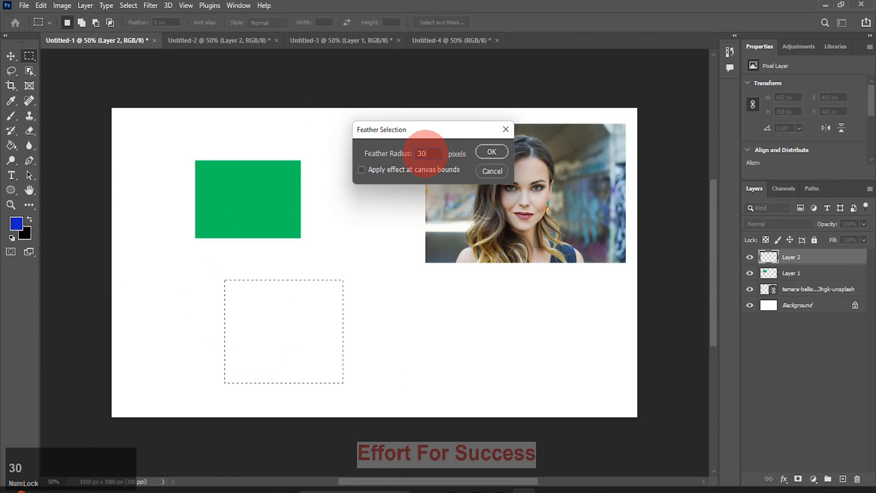
left_click(494, 151)
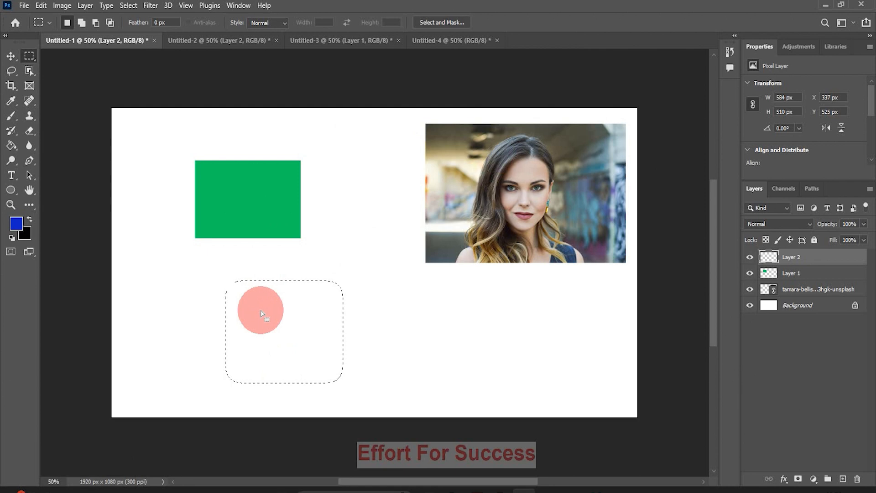
Fill the feathered selection with blue, then a sharp-edged rectangle to its right.
key("alt+BackSpace")
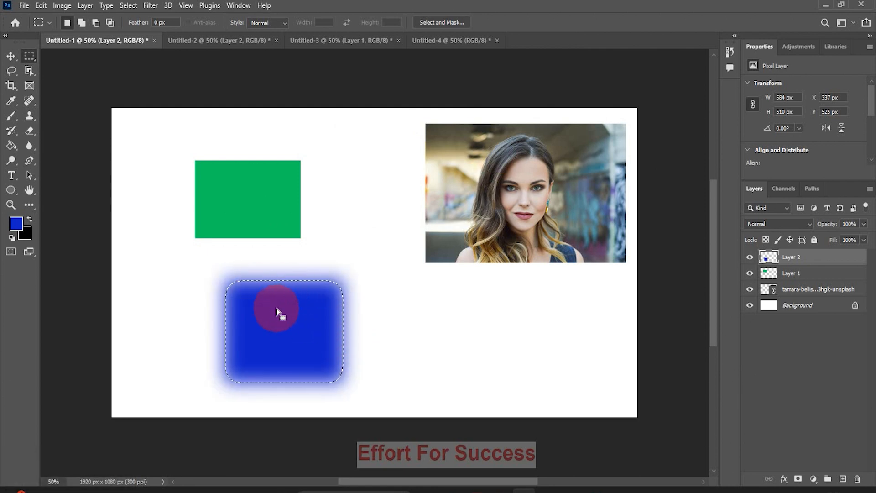
left_click_drag(411, 298, 526, 371)
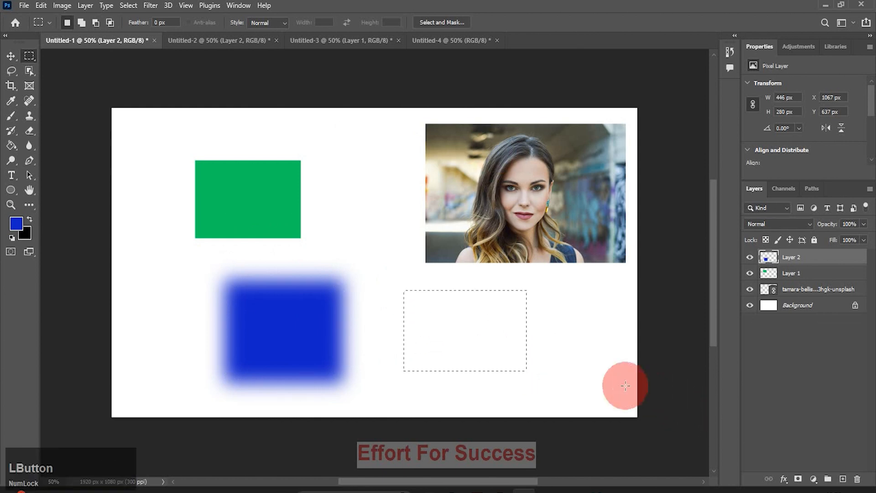
key("alt+BackSpace")
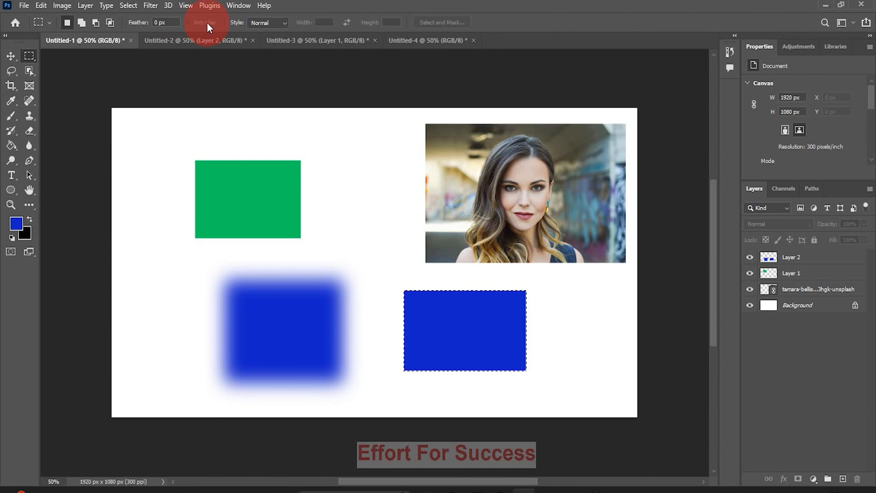
Leave the marquee Style unchanged and drag the blue rectangles' Layer 2 to the trash.
left_click(241, 21)
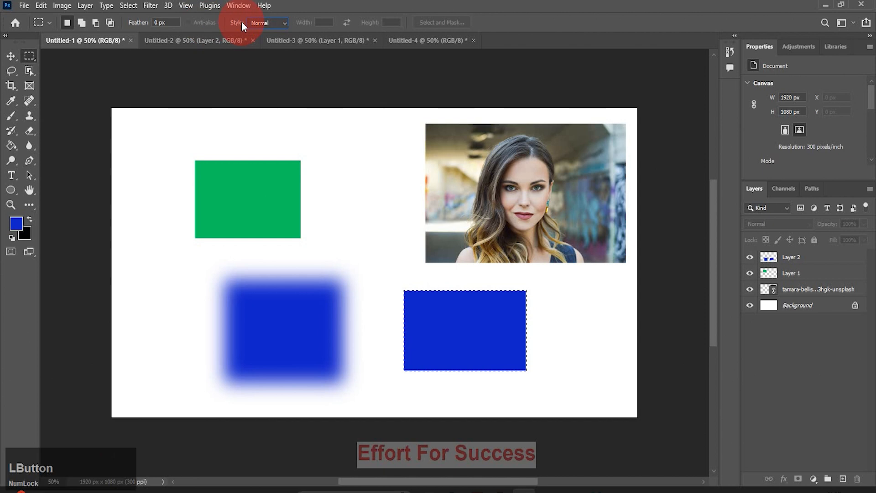
left_click(280, 23)
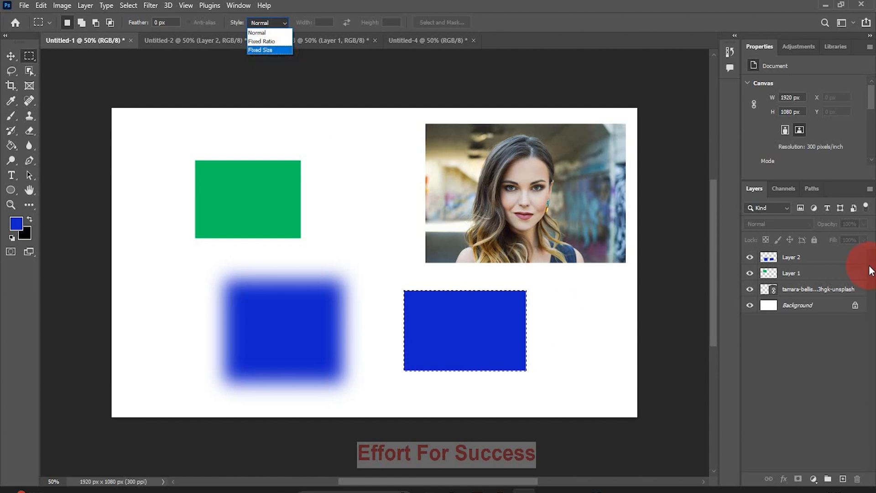
left_click(830, 265)
left_click_drag(831, 269, 861, 481)
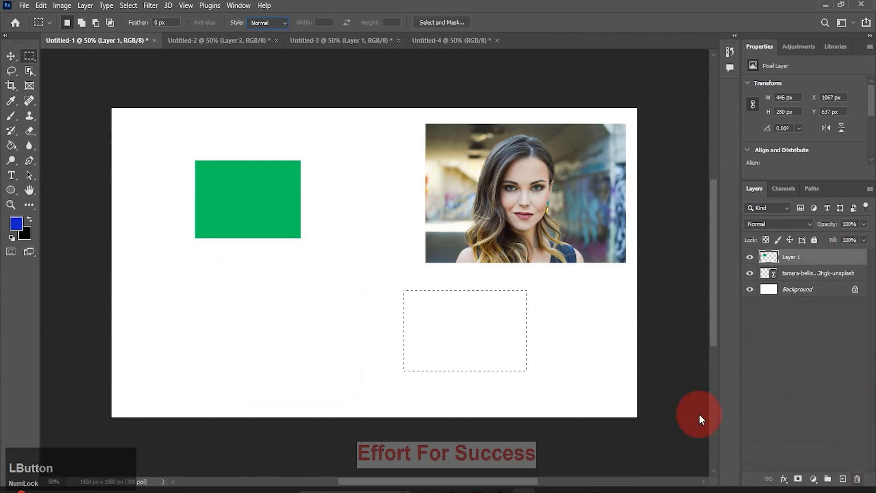
Set marquee Style to Fixed Ratio with height 3 and draw tall narrow selections below the green rectangle.
left_click(268, 23)
left_click(272, 41)
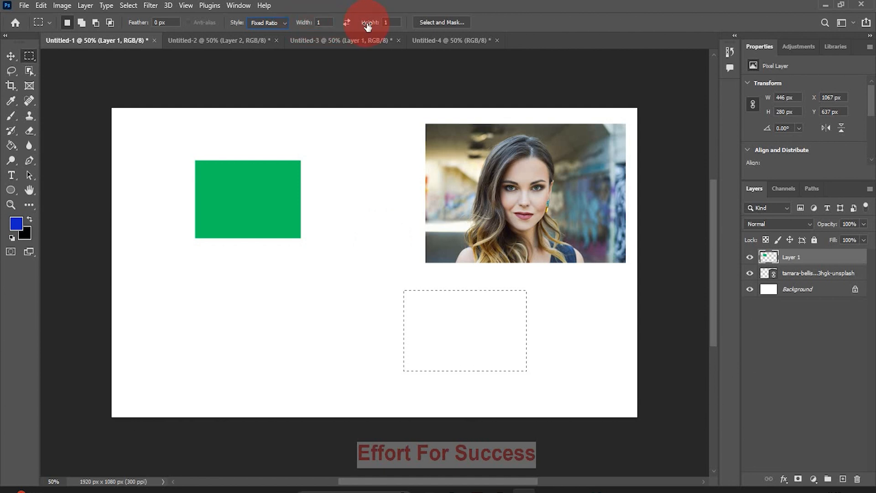
left_click(391, 25)
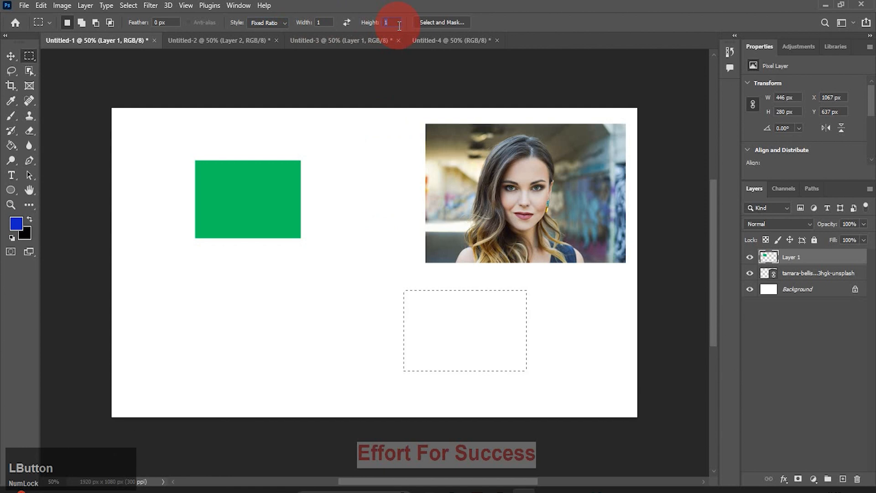
type("3")
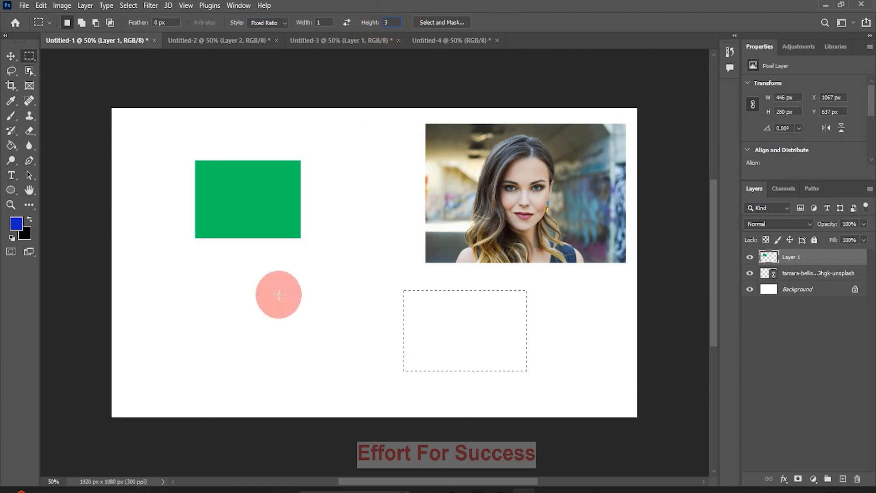
left_click_drag(209, 278, 358, 396)
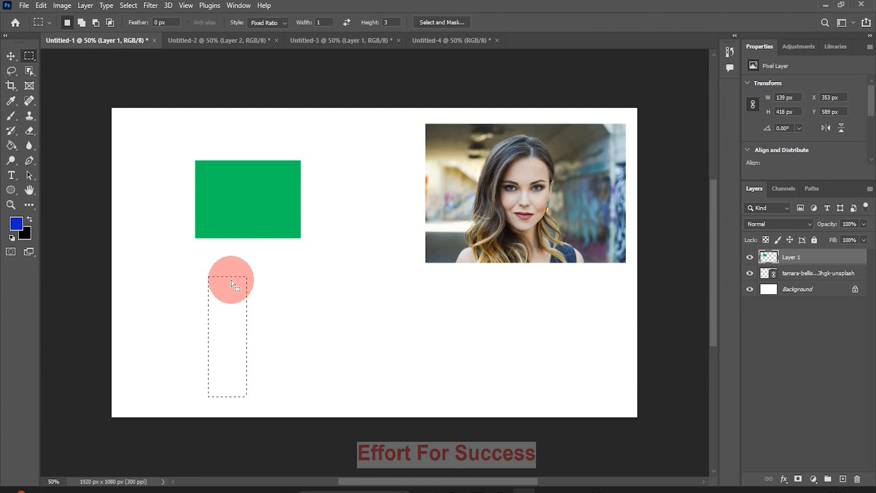
left_click_drag(296, 271, 413, 383)
left_click_drag(361, 178, 415, 361)
left_click_drag(235, 283, 514, 299)
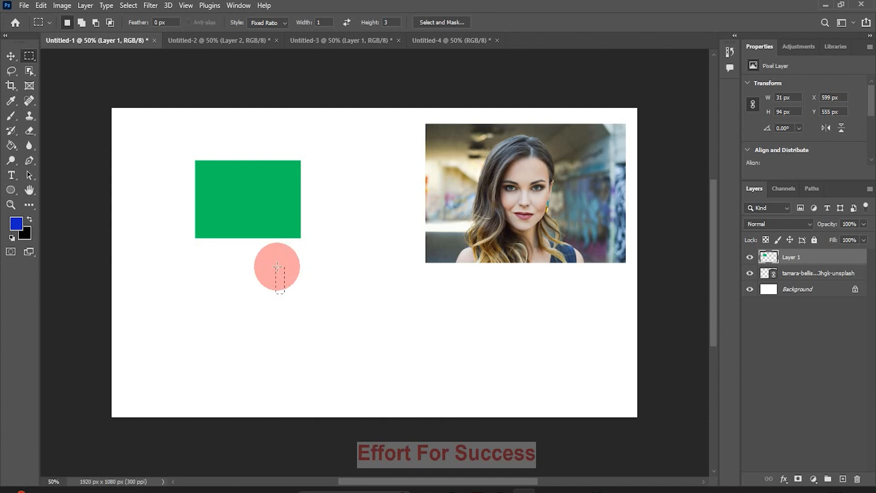
Place a Fixed Size 100 × 100 px square between the green rectangle and portrait, then revert Style to Normal.
left_click(284, 22)
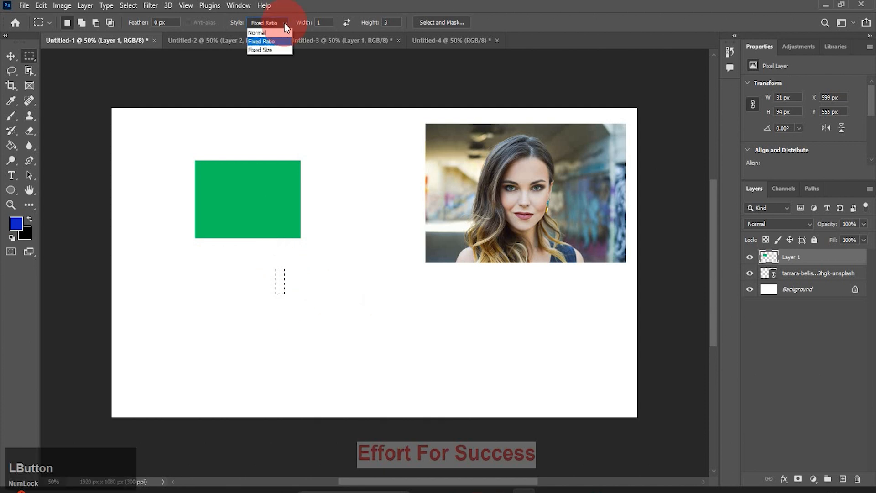
left_click(268, 51)
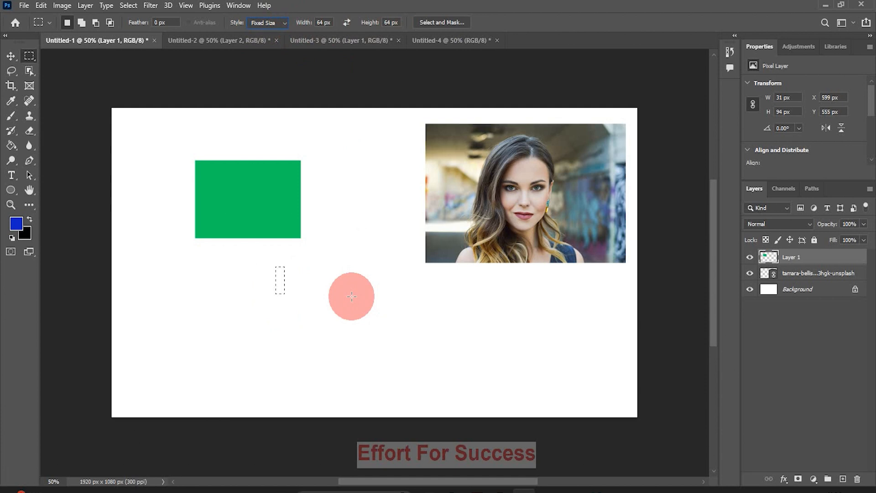
left_click_drag(325, 25, 314, 28)
type("100")
left_click_drag(388, 25, 379, 28)
type("100")
mouse_move(320, 292)
left_mouse_down()
mouse_move(334, 309)
mouse_move(313, 280)
mouse_move(328, 287)
left_mouse_up()
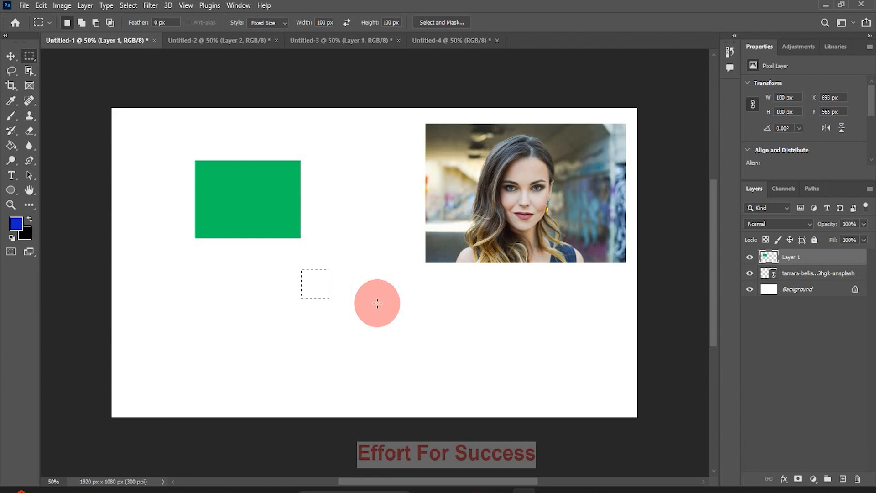
left_click_drag(377, 303, 510, 402)
left_click(304, 278)
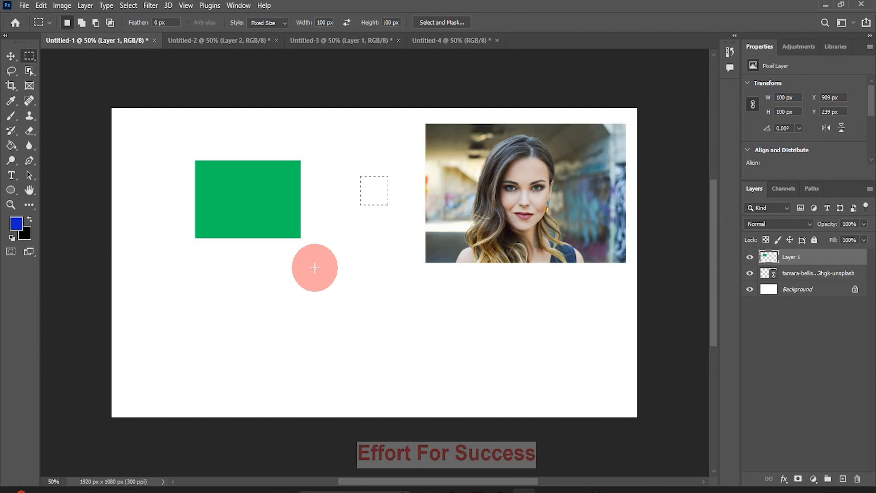
left_click(285, 22)
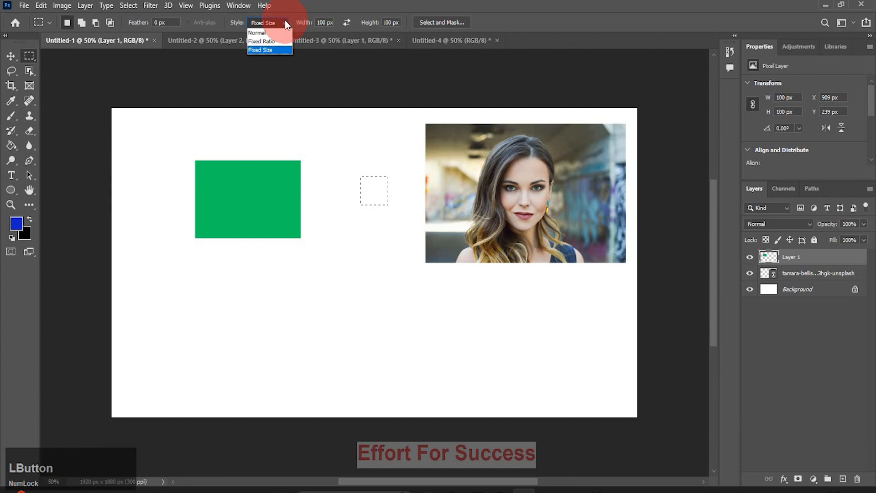
left_click(265, 33)
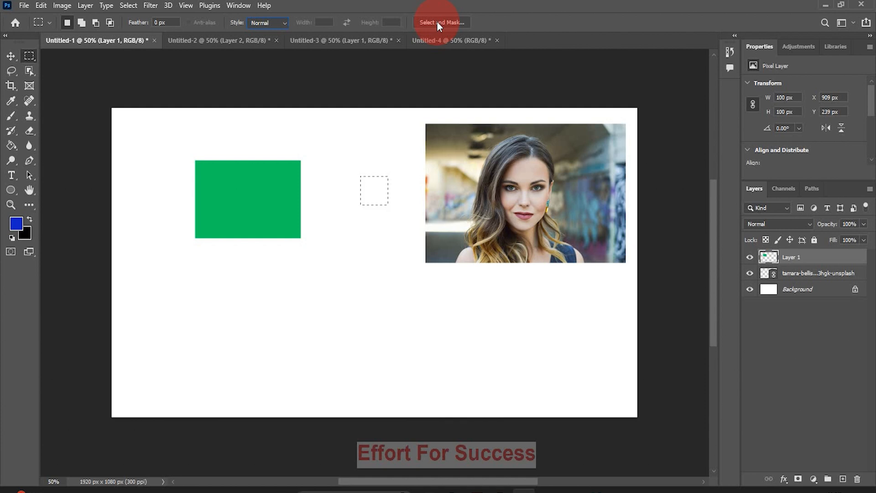
Deselect, delete the green rectangle's Layer 1, and add a new empty layer.
left_click(349, 244)
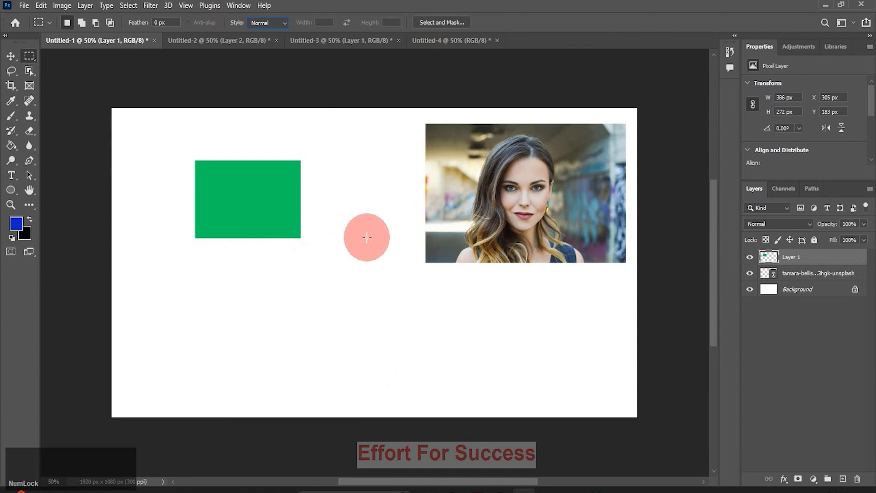
left_click(824, 259)
left_click_drag(830, 286, 855, 478)
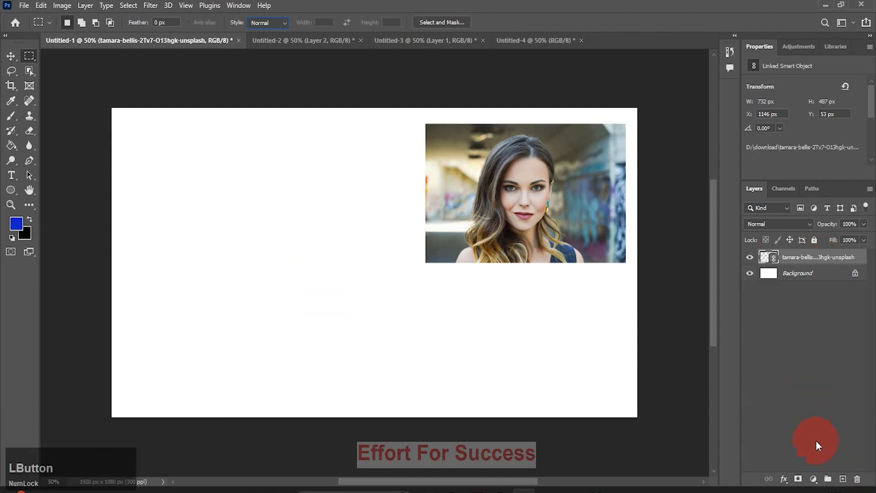
left_click(843, 480)
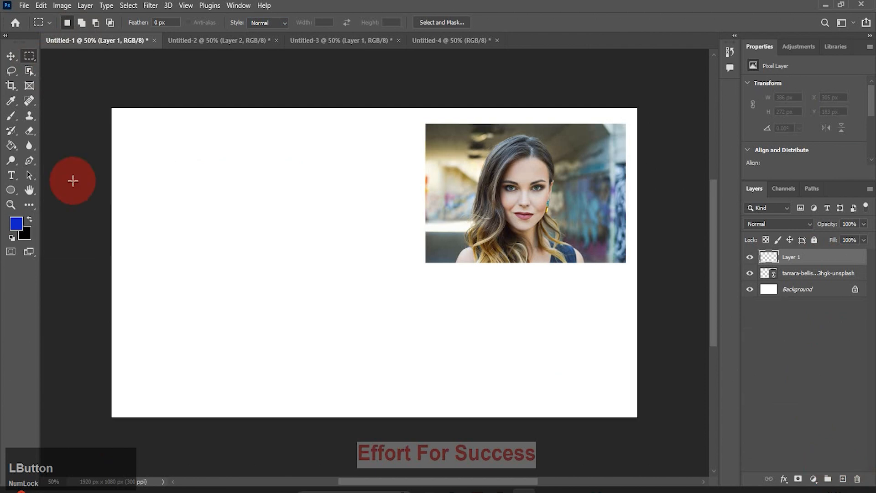
Combine five overlapping Elliptical Marquee ellipses into a cloud-shaped selection, then deselect.
left_click(36, 62)
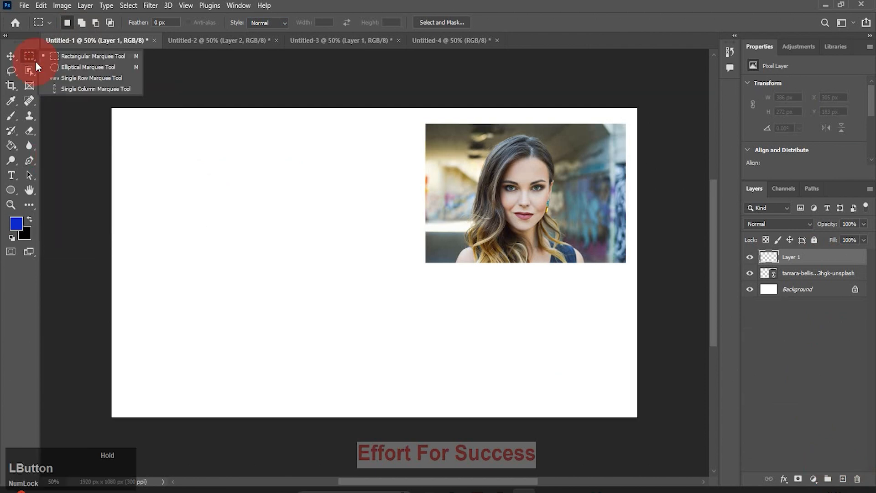
left_click(64, 68)
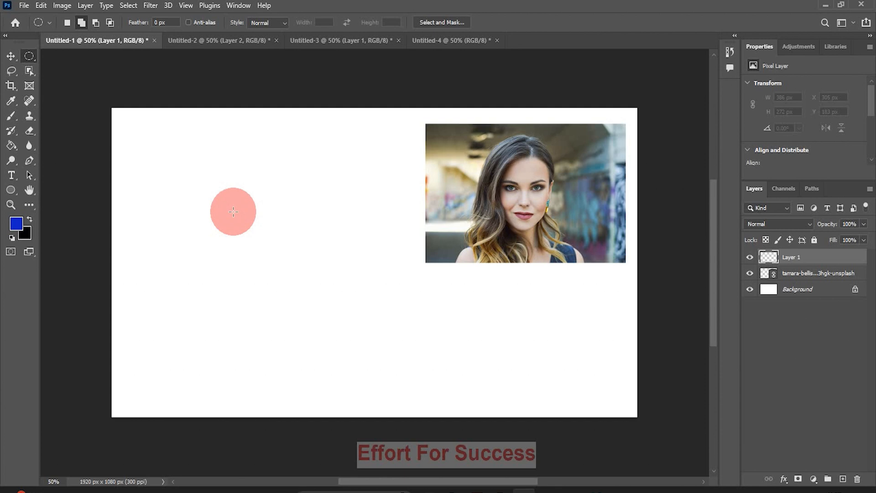
left_click_drag(170, 176, 242, 247)
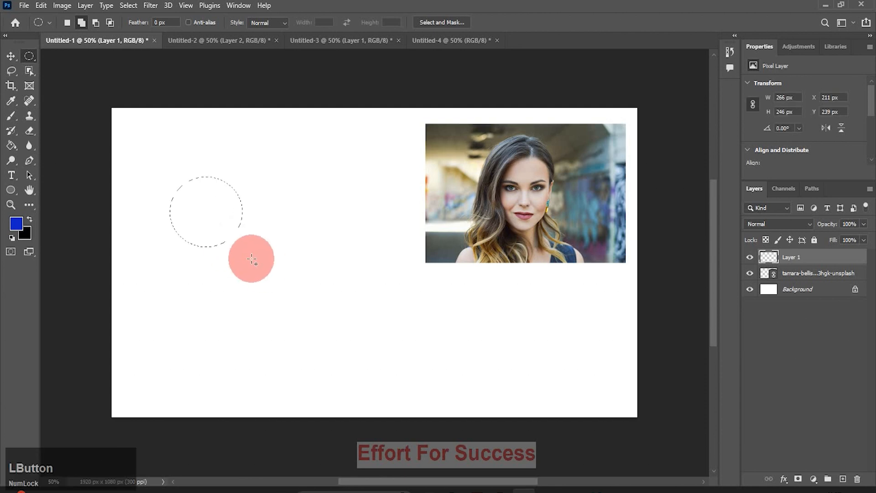
left_click(99, 42)
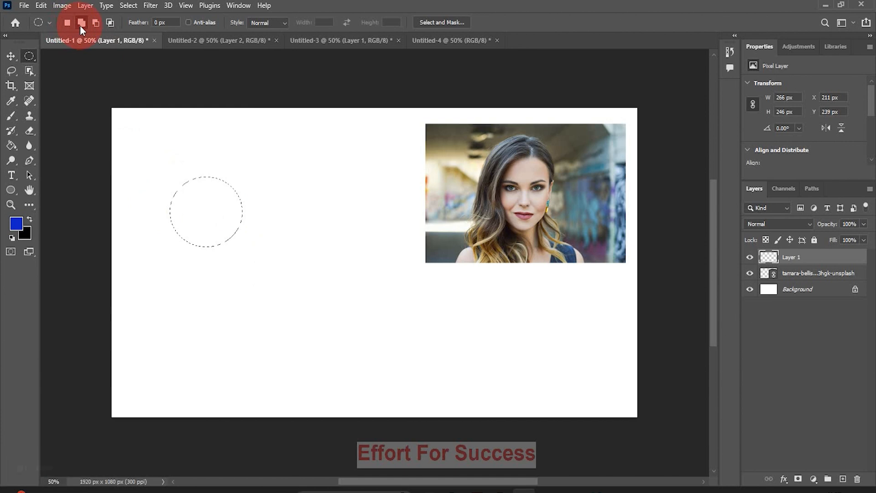
left_click_drag(206, 193, 264, 248)
left_click_drag(202, 145, 316, 235)
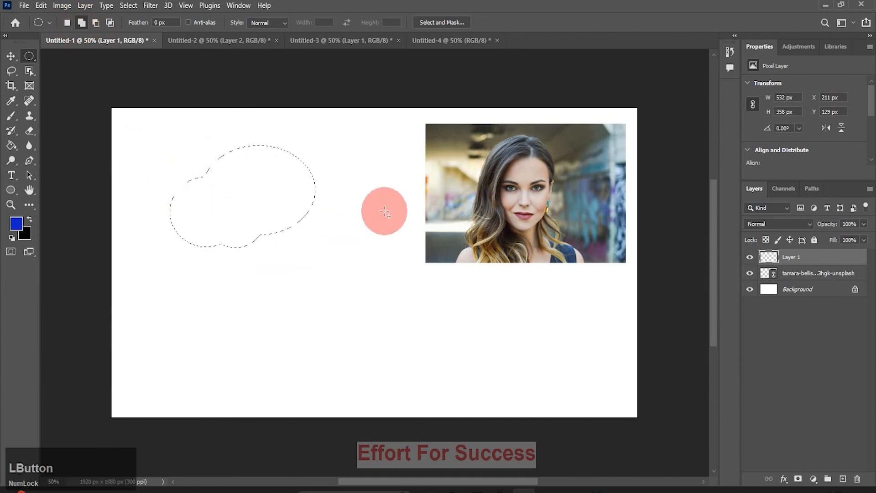
left_click_drag(216, 214, 289, 274)
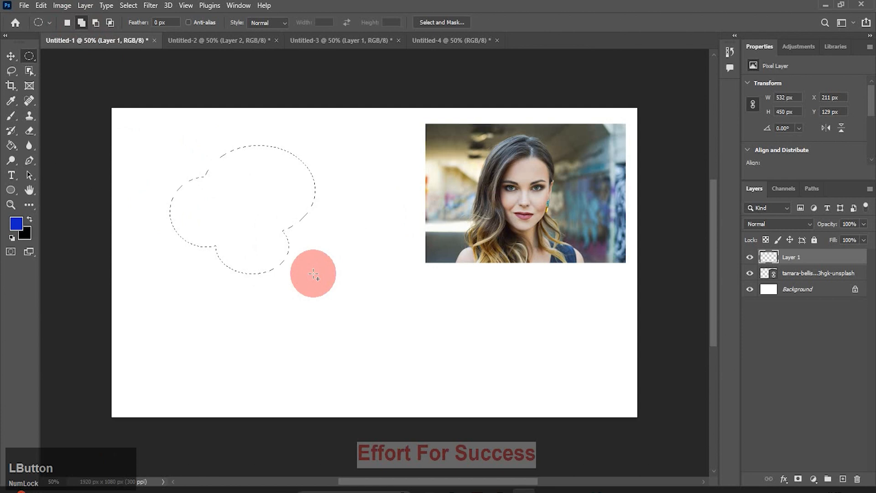
left_click_drag(282, 186, 329, 235)
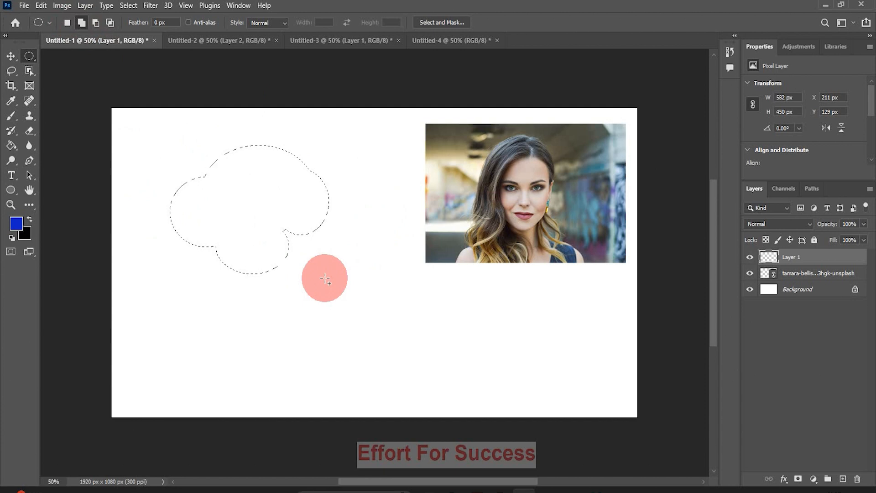
key("ctrl+d")
Fill an elliptical selection left of the portrait with blue, then deselect it.
left_click_drag(180, 180, 232, 254)
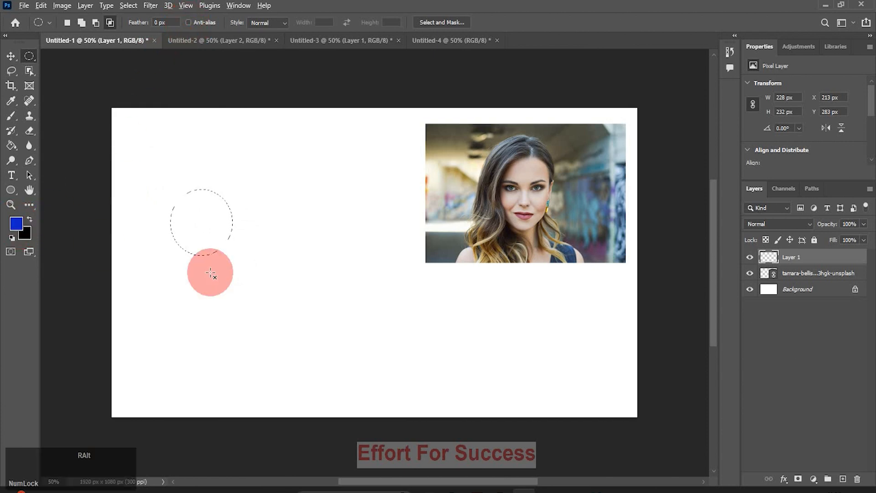
key("alt+BackSpace")
left_click(67, 22)
key("ctrl+d")
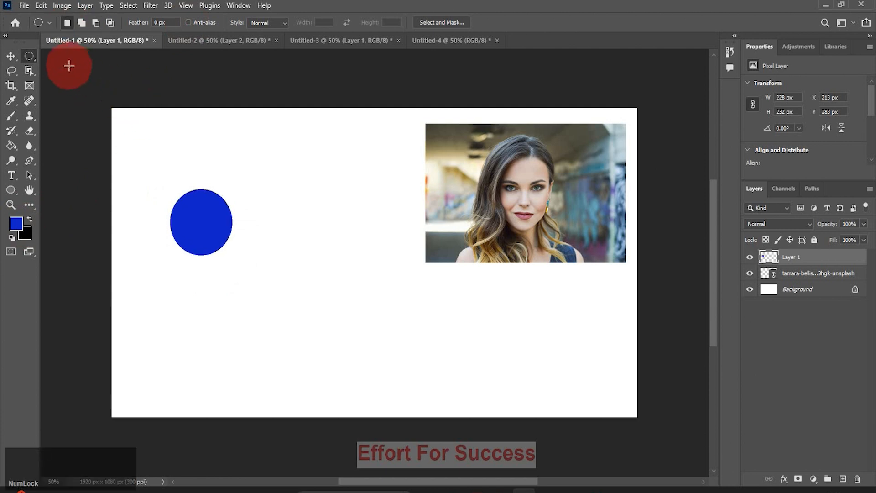
Turn on Anti-alias and fill a second, smooth-edged blue circle beside the first.
left_click(188, 23)
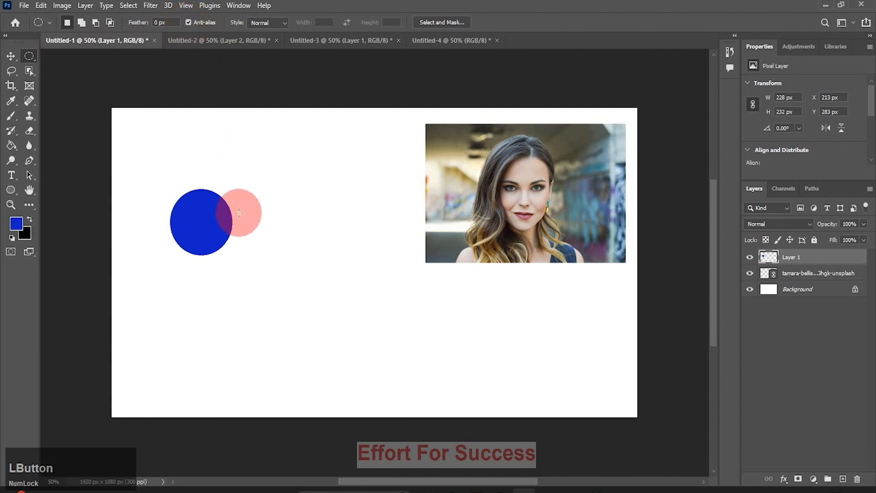
left_click_drag(238, 209, 268, 247)
key("alt+BackSpace")
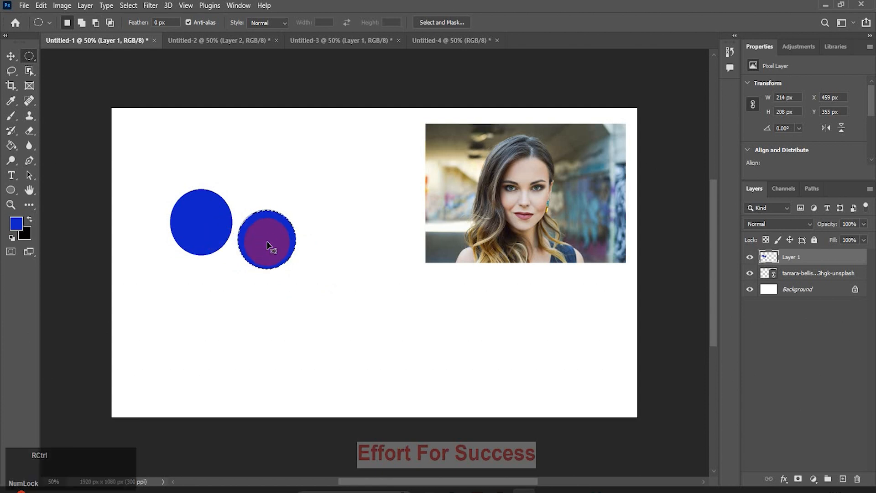
key("ctrl+d")
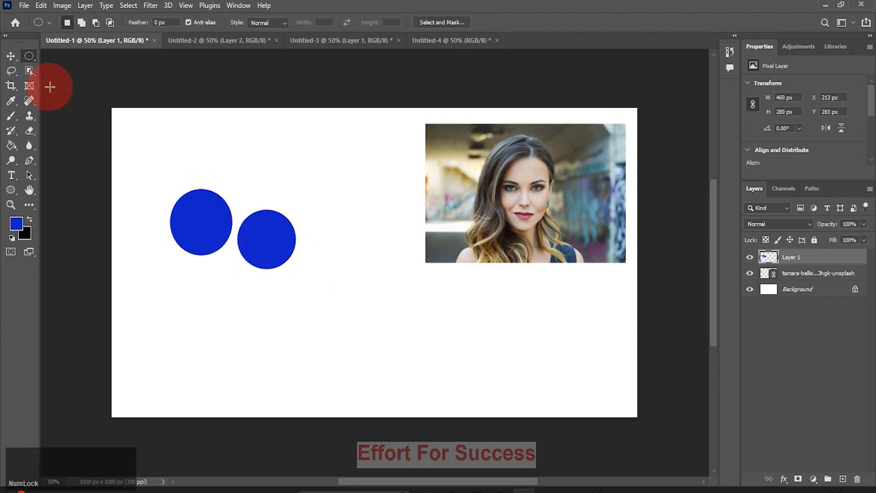
Zoom in to 3200% on the circle edges to compare jagged and smooth edges, then zoom back out.
left_click(11, 206)
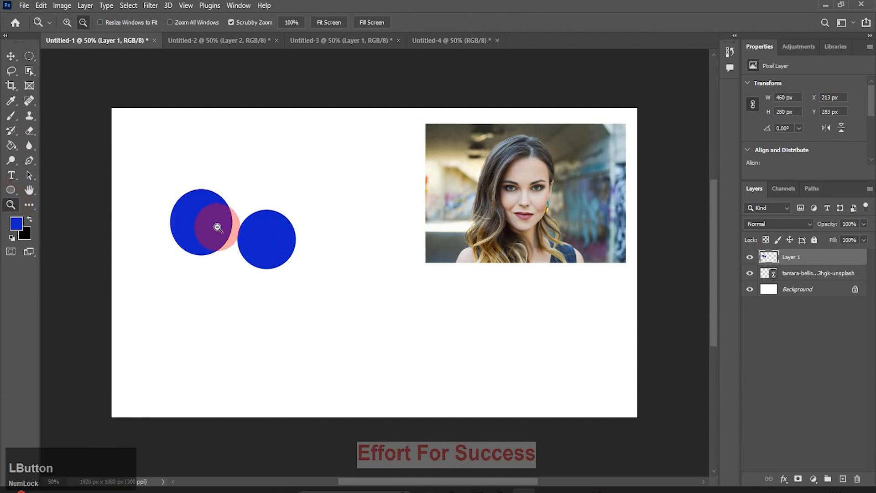
left_click_drag(229, 230, 581, 428)
key("v")
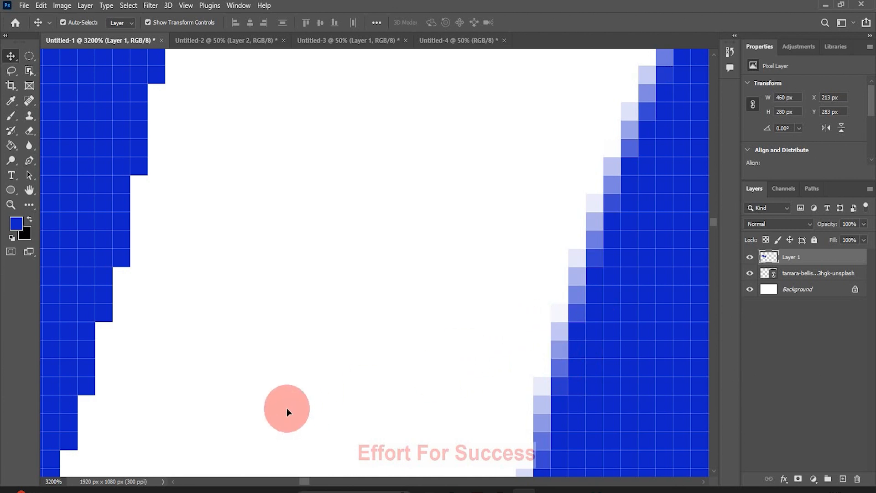
left_click(10, 204)
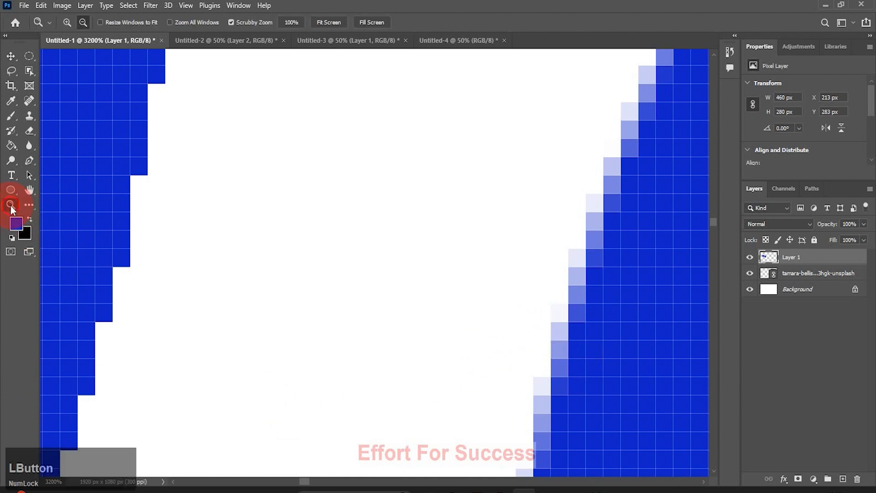
left_click(337, 320)
left_click(10, 56)
left_click(242, 349)
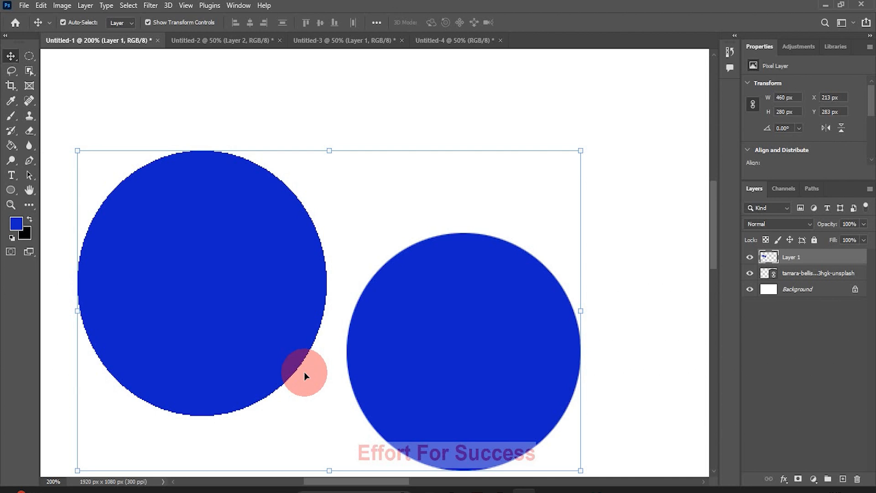
Fit the canvas back on screen and delete Layer 1 with the blue circles.
left_click(11, 204)
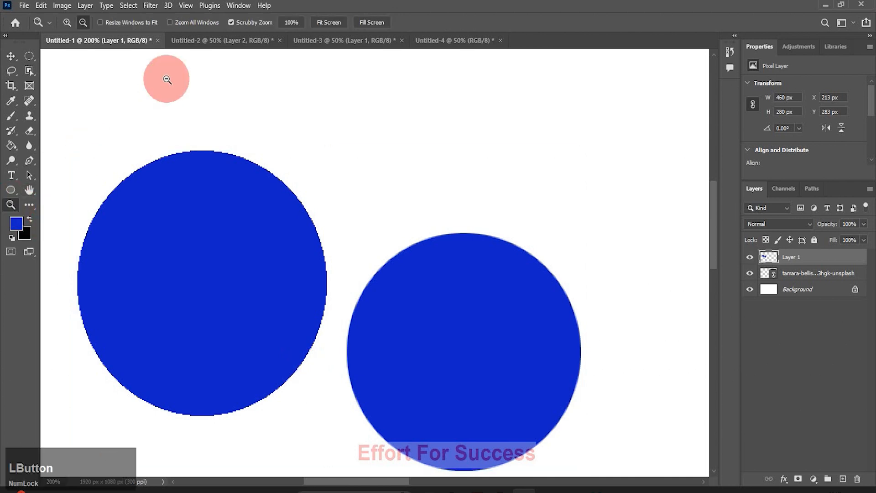
left_click(329, 22)
left_click(330, 215)
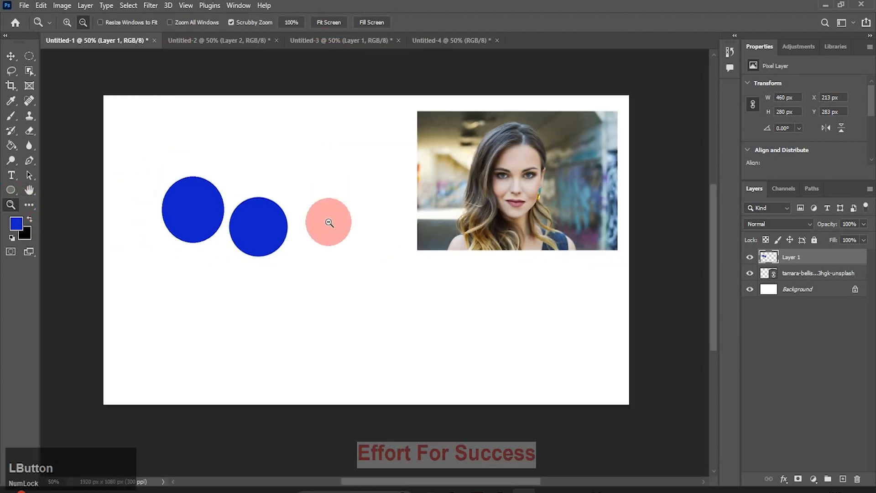
key("v")
key("Delete")
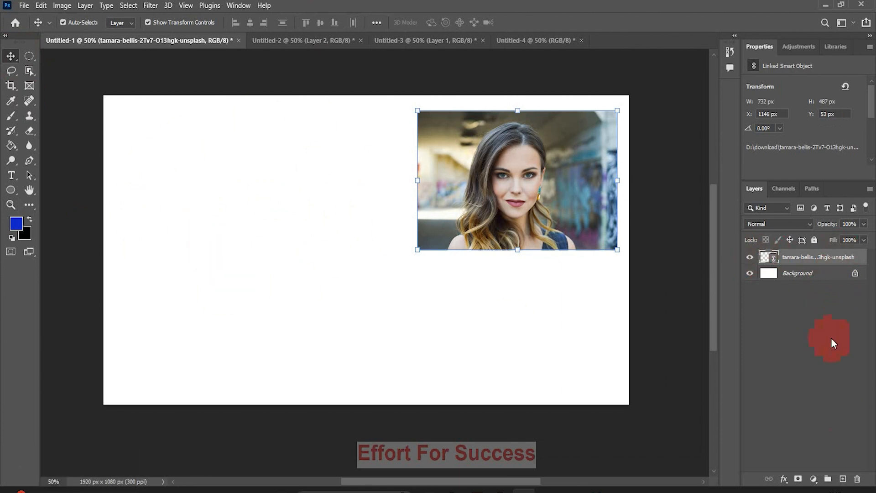
Add a new empty layer and select a tall rectangle left of the portrait with the Rectangular Marquee.
left_click(843, 478)
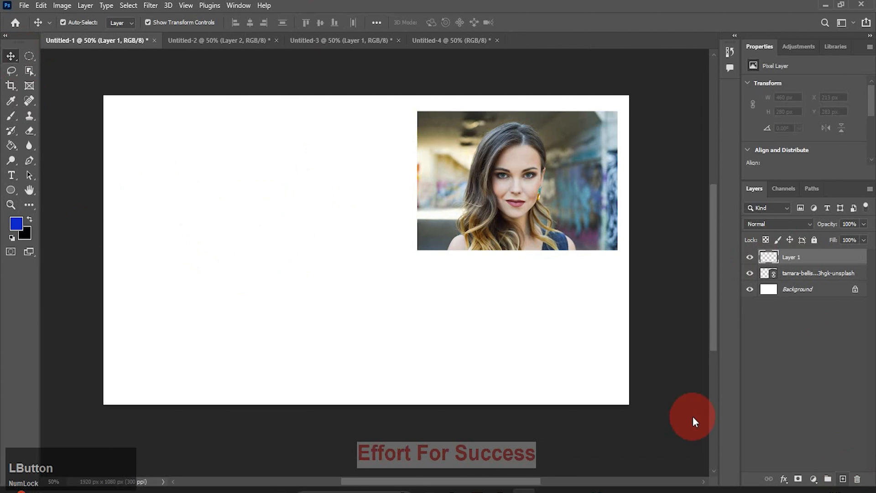
left_click_drag(29, 59, 89, 59)
left_click_drag(188, 166, 288, 295)
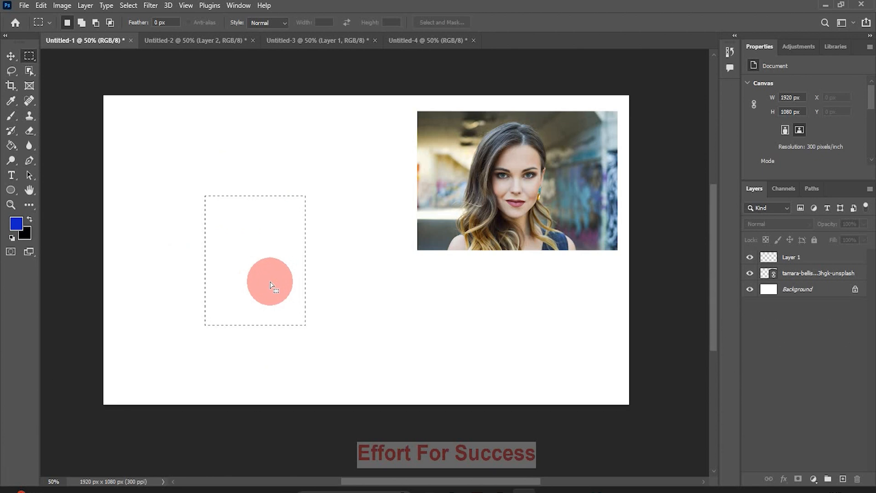
right_click(254, 261)
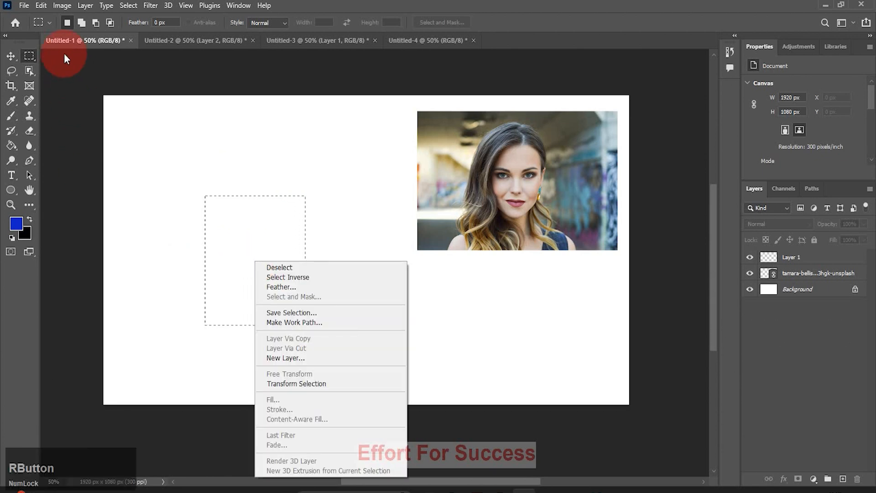
Use Transform Selection to widen the tall rectangle to about 174% width and commit it.
left_click(334, 384)
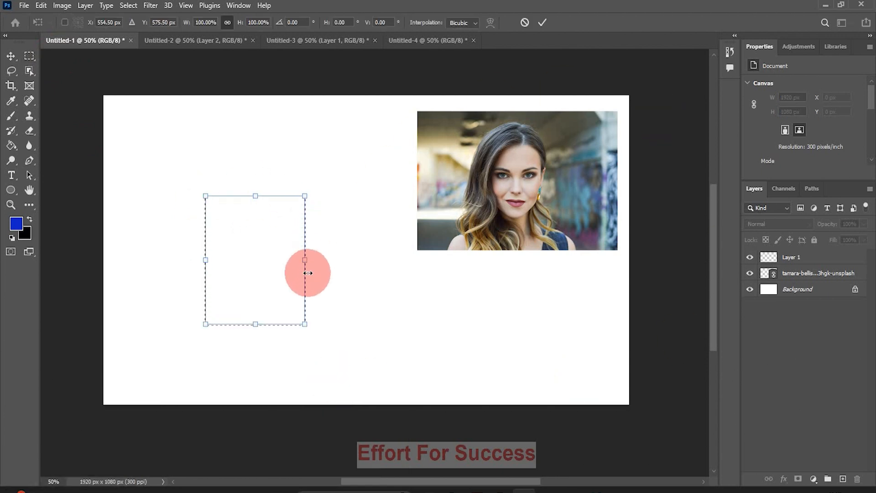
mouse_move(305, 259)
left_mouse_down()
mouse_move(345, 292)
mouse_move(313, 258)
left_mouse_up()
left_click_drag(312, 327, 296, 301)
left_click_drag(291, 246, 309, 279)
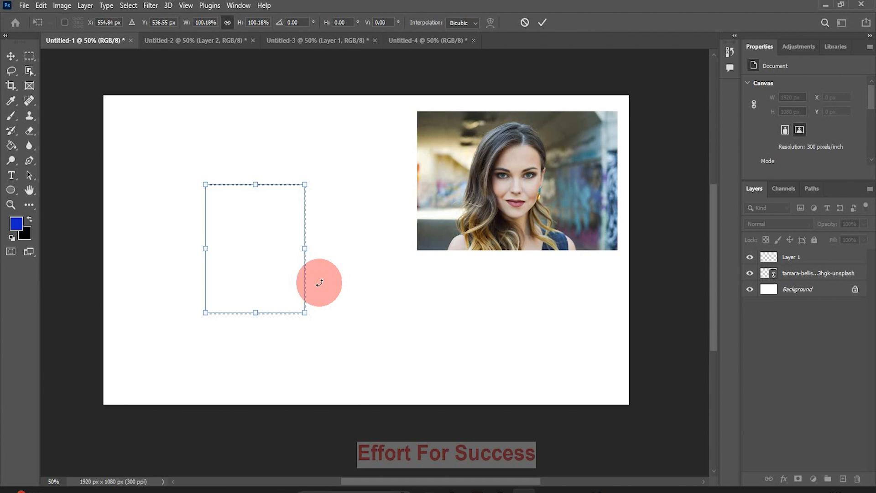
left_click_drag(305, 249, 378, 265)
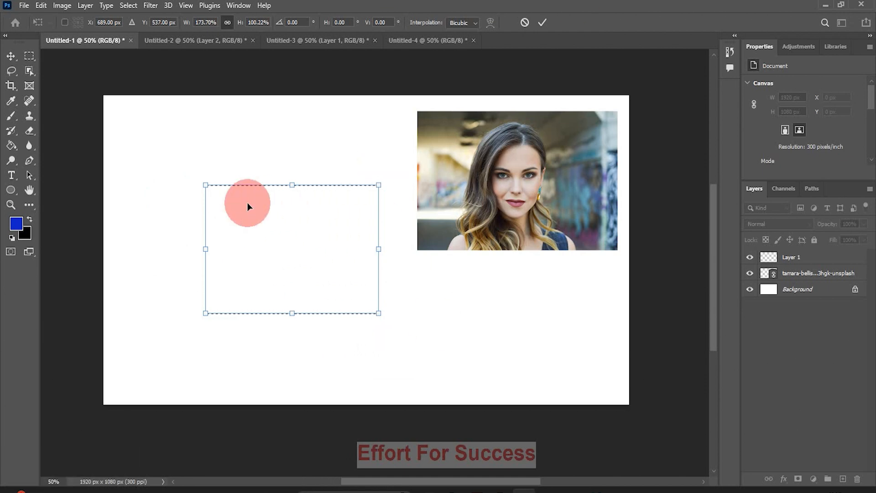
left_click(10, 55)
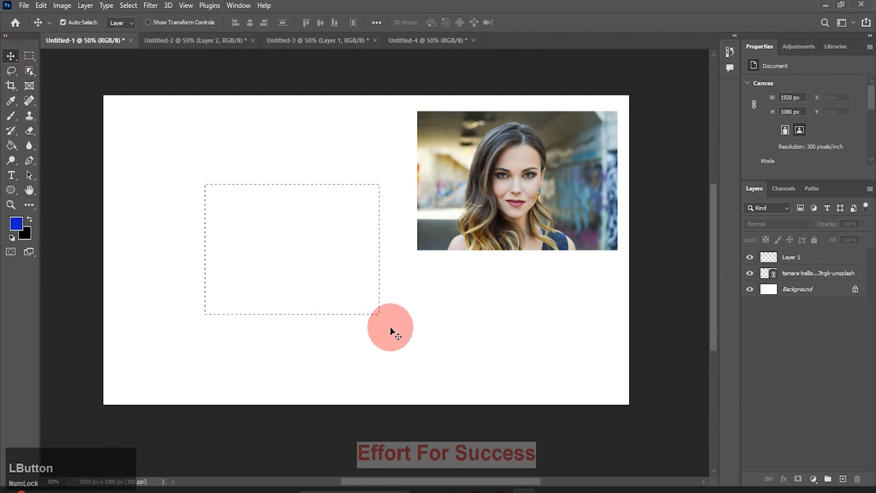
Apply Select Inverse to the wide rectangle and target Layer 1.
left_click(27, 56)
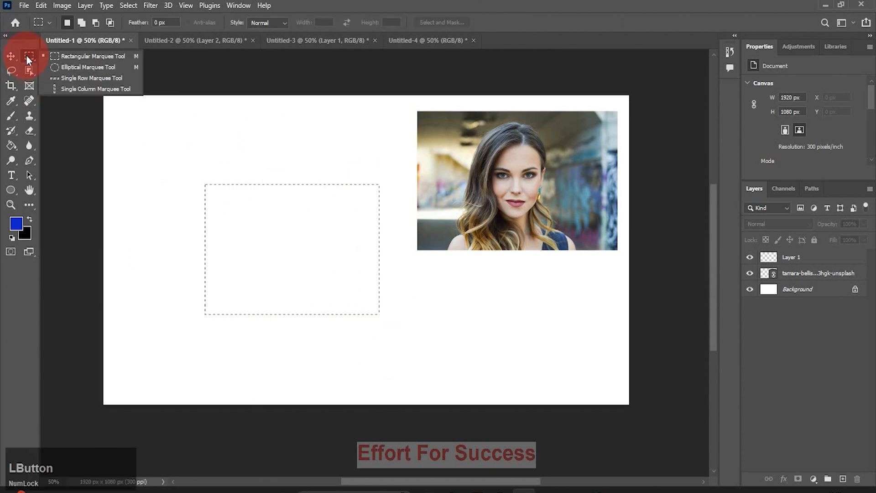
left_click(81, 56)
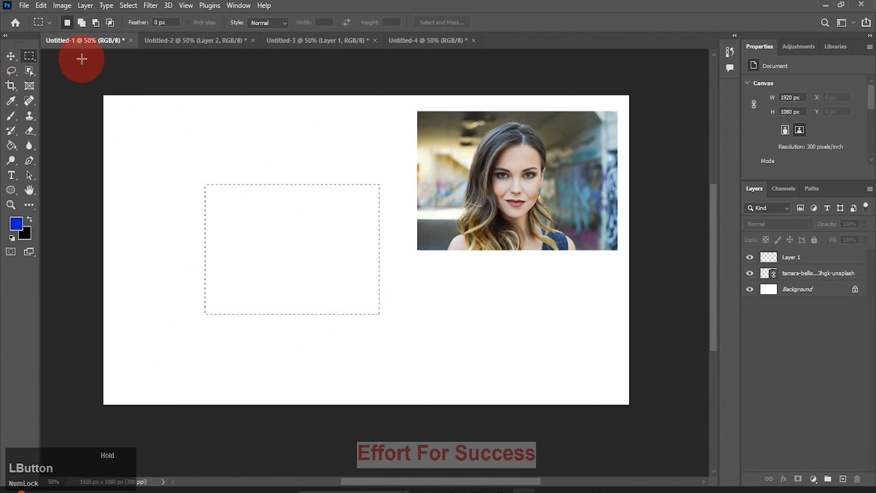
right_click(263, 251)
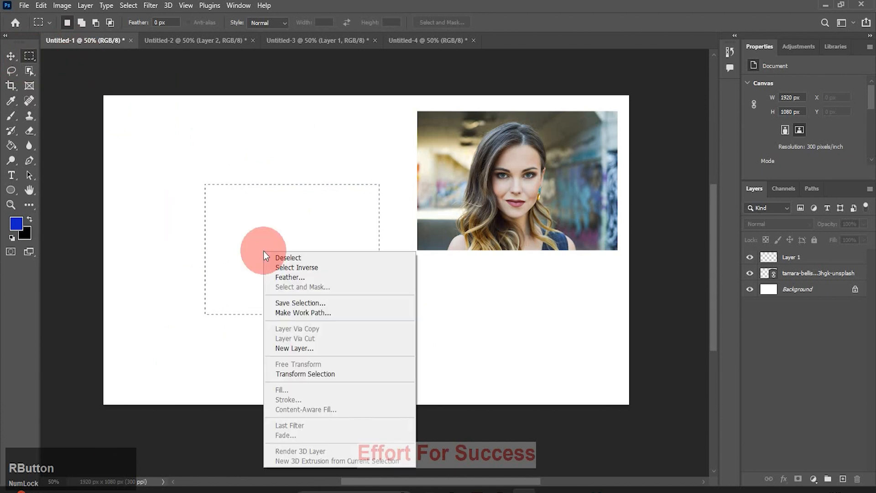
left_click(291, 267)
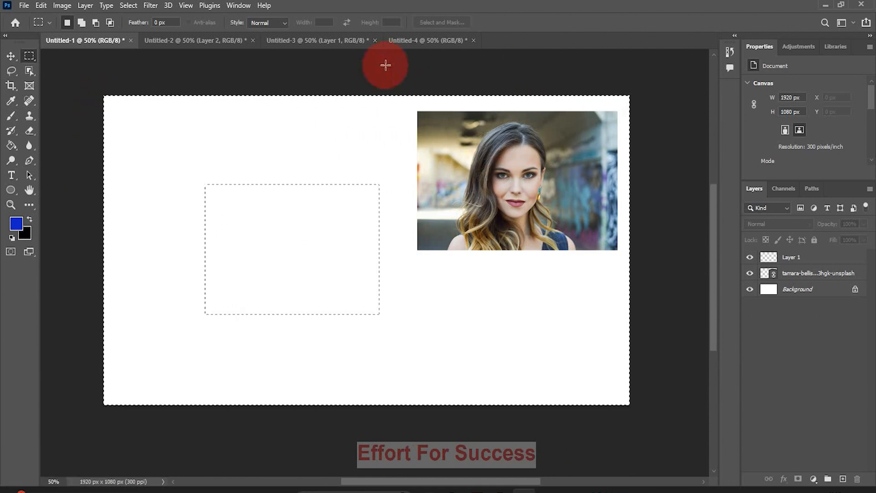
left_click(789, 258)
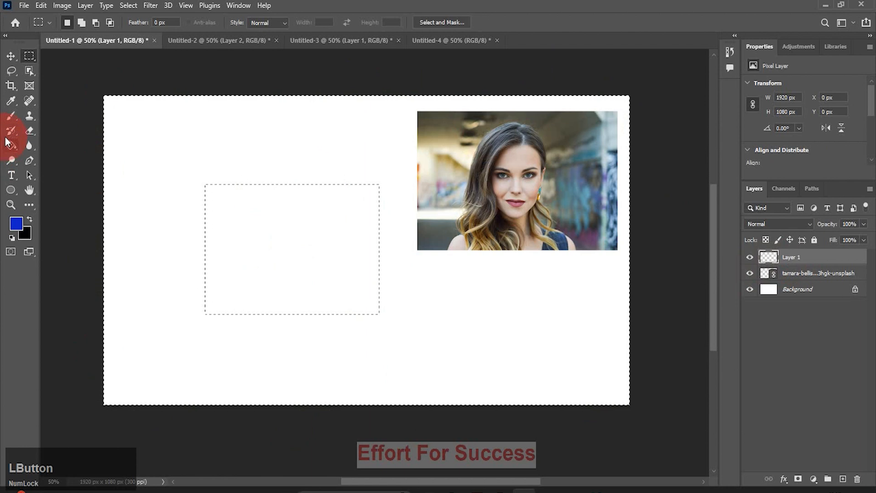
Paint blue brush strokes and fill the area outside the rectangle with blue.
left_click(11, 117)
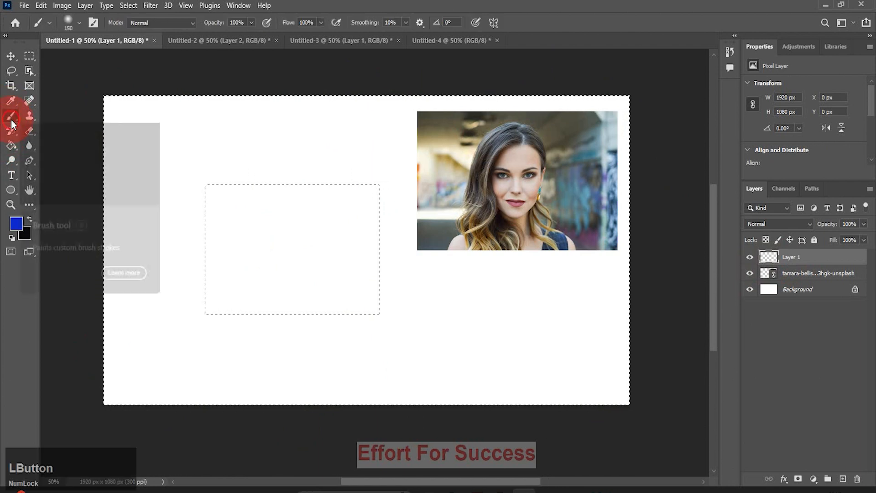
mouse_move(179, 240)
left_mouse_down()
mouse_move(639, 252)
mouse_move(538, 264)
mouse_move(173, 266)
mouse_move(157, 253)
mouse_move(273, 285)
mouse_move(587, 303)
left_mouse_up()
mouse_move(207, 132)
left_mouse_down()
mouse_move(225, 126)
mouse_move(477, 287)
mouse_move(202, 141)
mouse_move(205, 361)
left_mouse_up()
left_click_drag(271, 371, 315, 377)
mouse_move(145, 165)
left_mouse_down()
mouse_move(152, 133)
mouse_move(198, 119)
mouse_move(375, 135)
left_mouse_up()
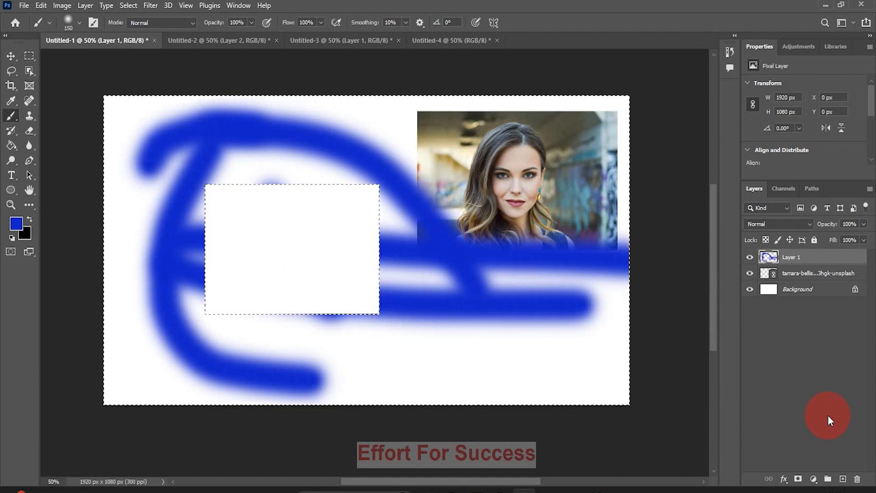
key("alt+BackSpace")
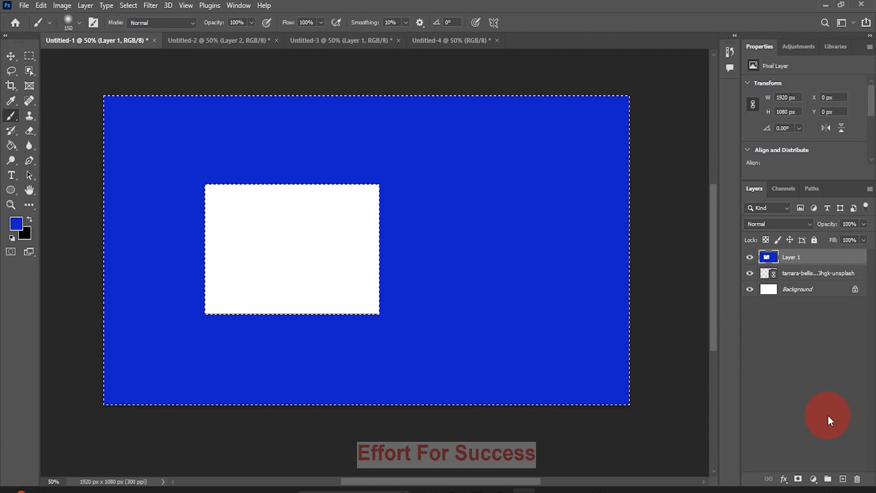
Delete the painted layer, add a fresh empty Layer 1, and deselect.
left_click_drag(839, 258, 857, 478)
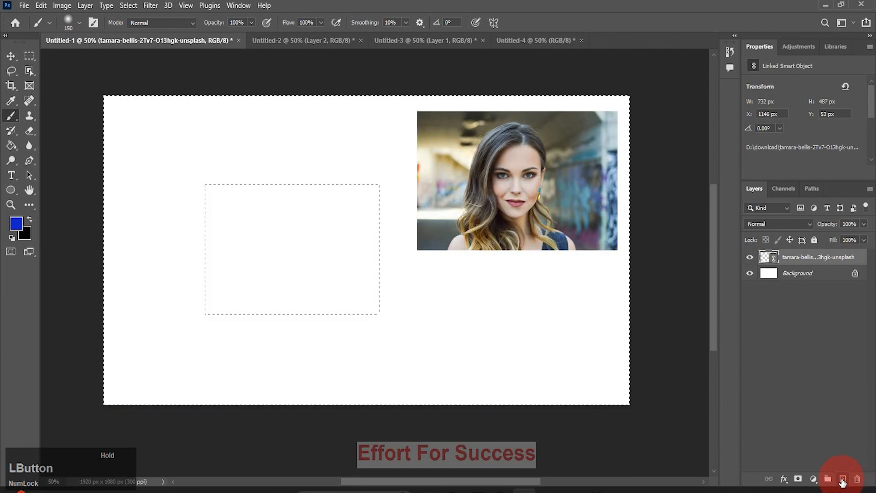
left_click(842, 479)
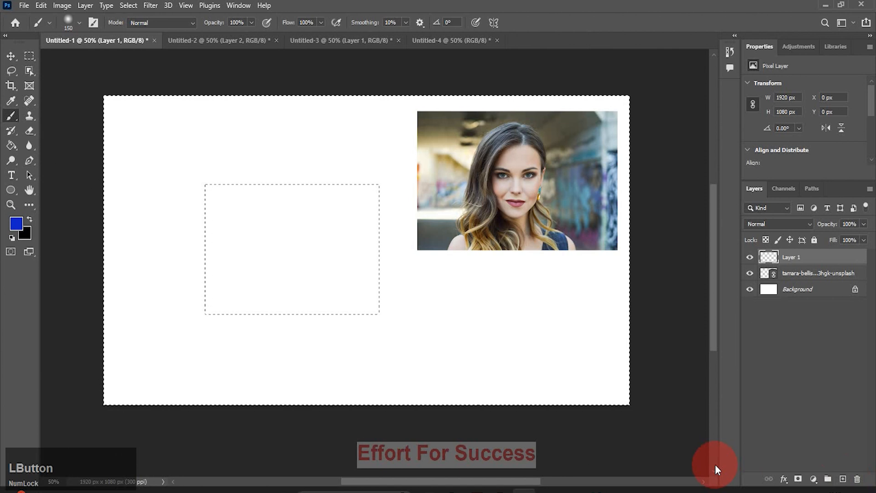
key("ctrl+d")
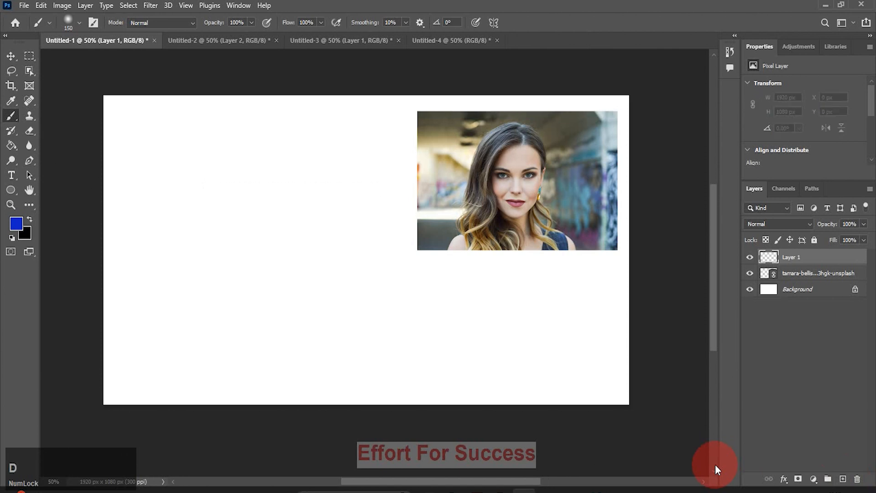
Enlarge the portrait to 1548 × 1030 px and draw a tall elliptical selection around the face.
left_click(10, 55)
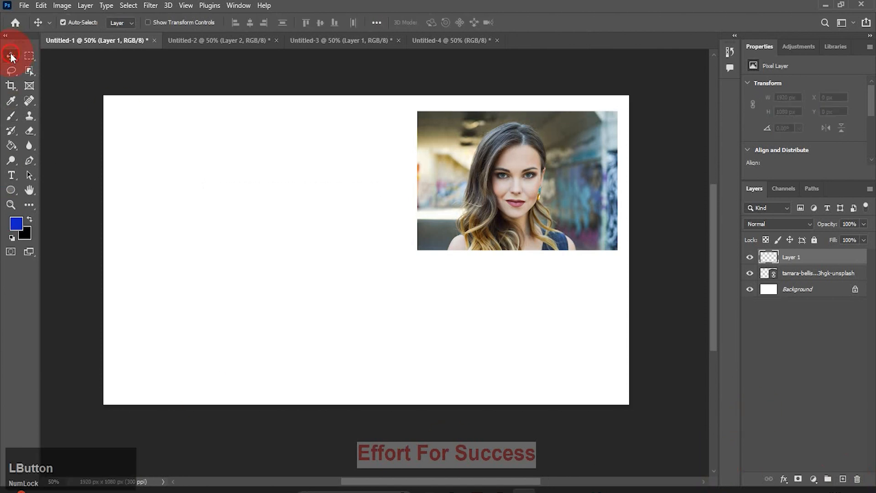
left_click(454, 193)
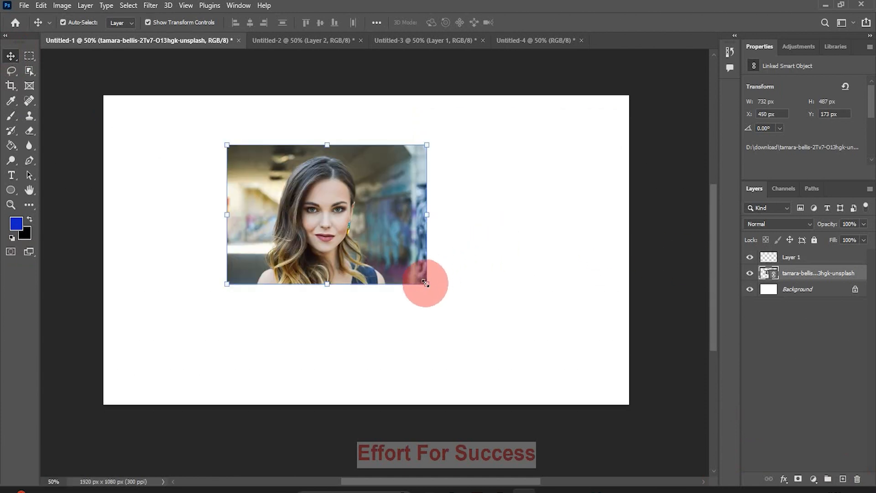
left_click_drag(426, 283, 561, 383)
left_click_drag(479, 316, 428, 275)
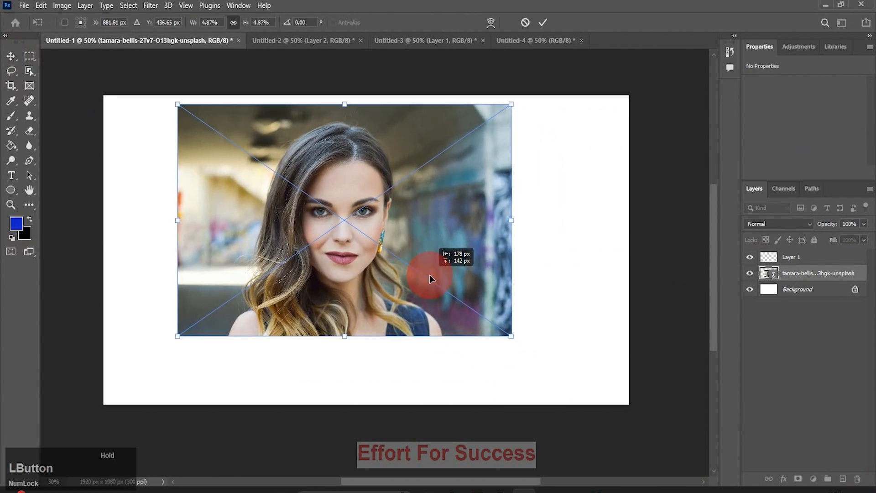
left_click_drag(29, 56, 76, 67)
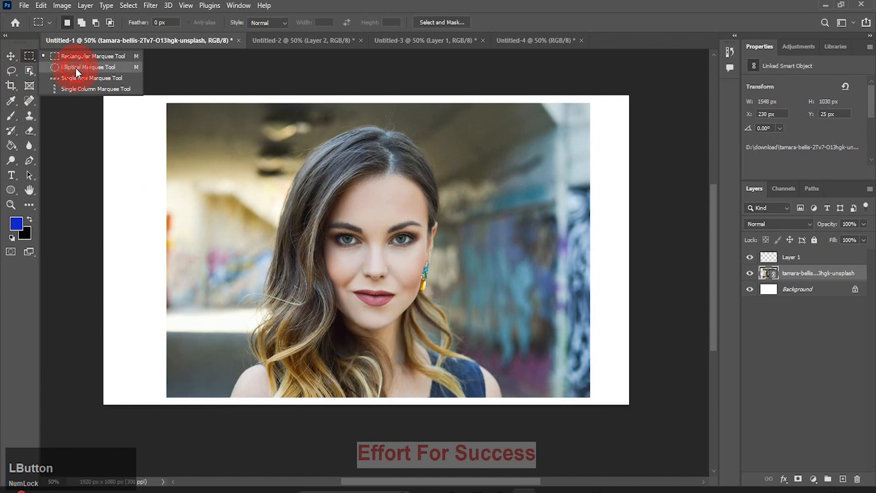
left_click_drag(282, 111, 461, 402)
Feather the oval face selection by 150 px.
right_click(322, 209)
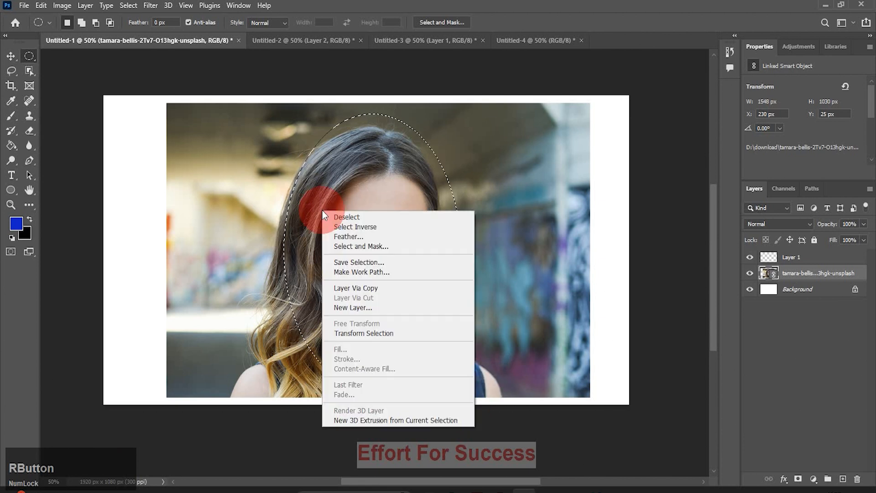
left_click(350, 236)
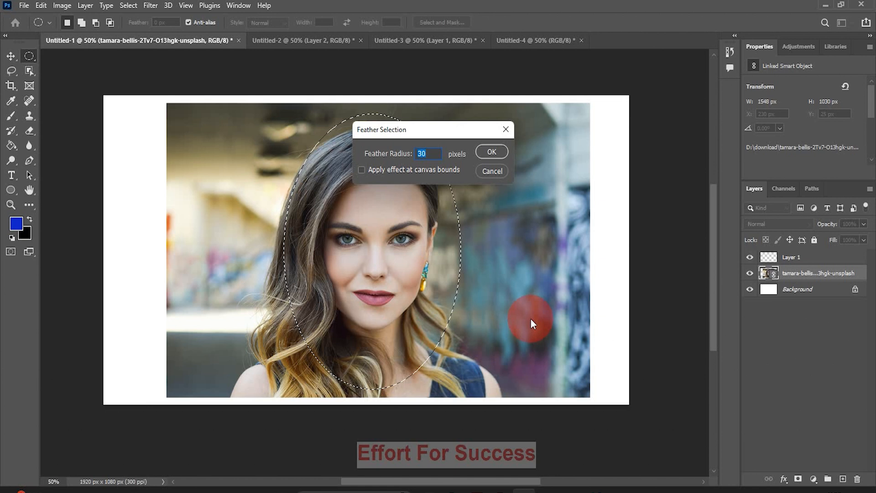
type("250")
double_click(424, 154)
type("150")
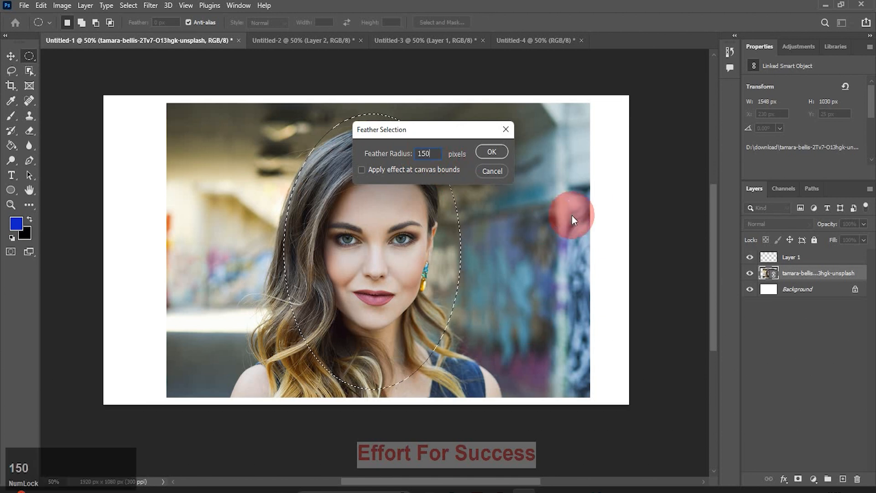
left_click(497, 150)
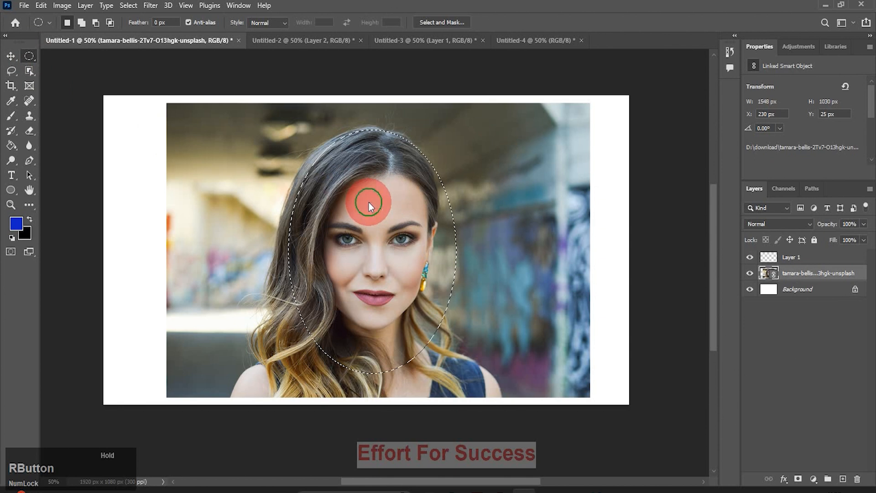
Invert the selection, fill the area around the face with blue on Layer 1, and deselect.
right_click(368, 201)
left_click(405, 219)
left_click(775, 256)
key("alt+BackSpace")
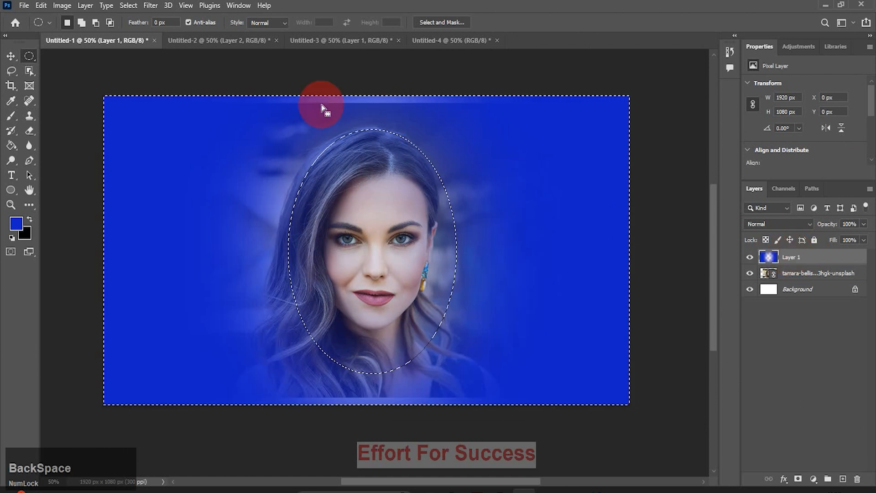
left_click(10, 56)
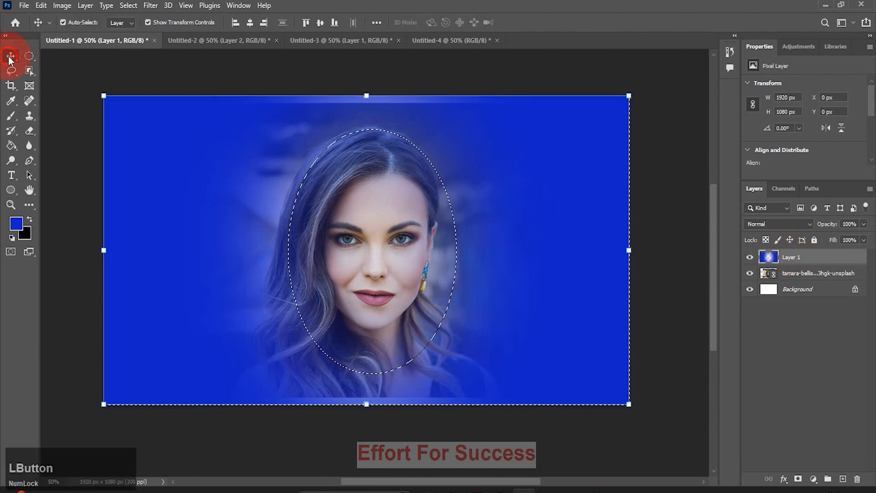
left_click(59, 117)
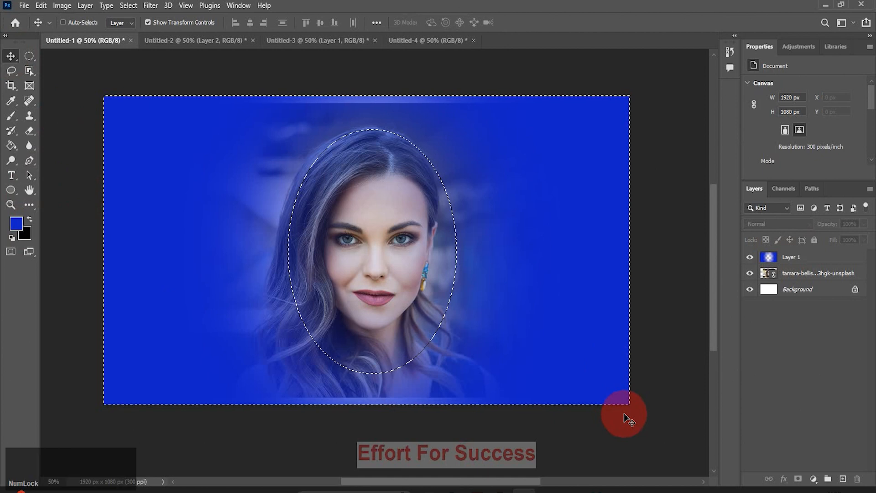
key("ctrl+d")
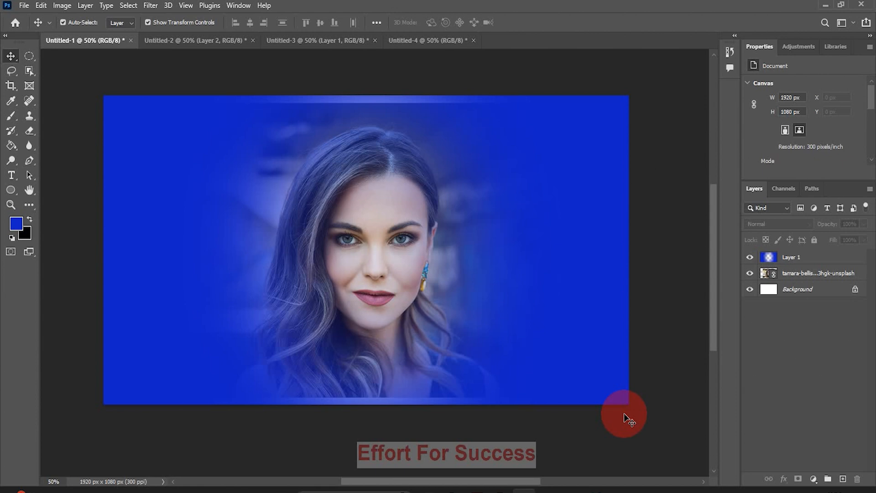
Delete the blue vignette Layer 1, leaving the portrait above Background.
left_click(829, 262)
left_click_drag(829, 262, 857, 478)
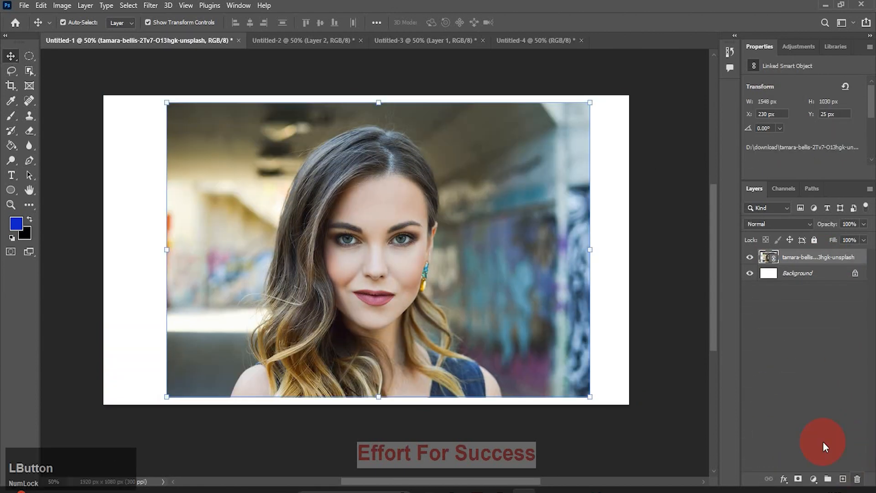
left_click_drag(29, 55, 75, 80)
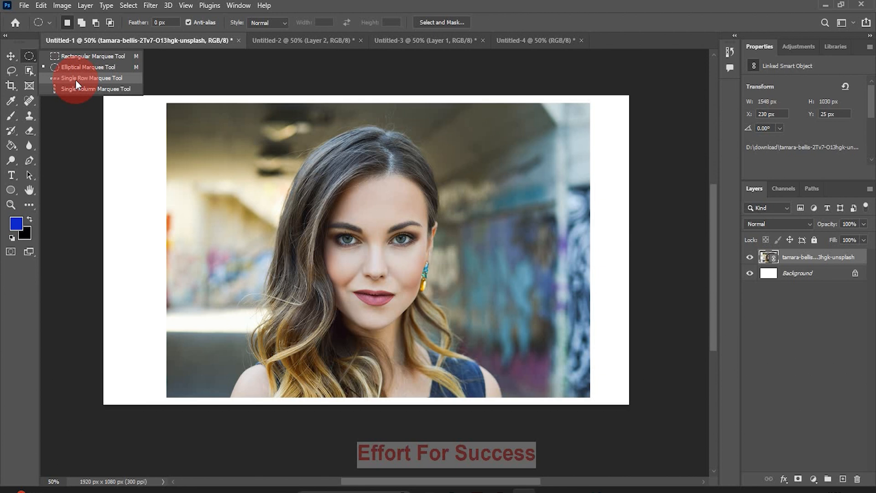
Select a single one-pixel row across the face at eye level and zoom in to 6400%.
left_click(75, 79)
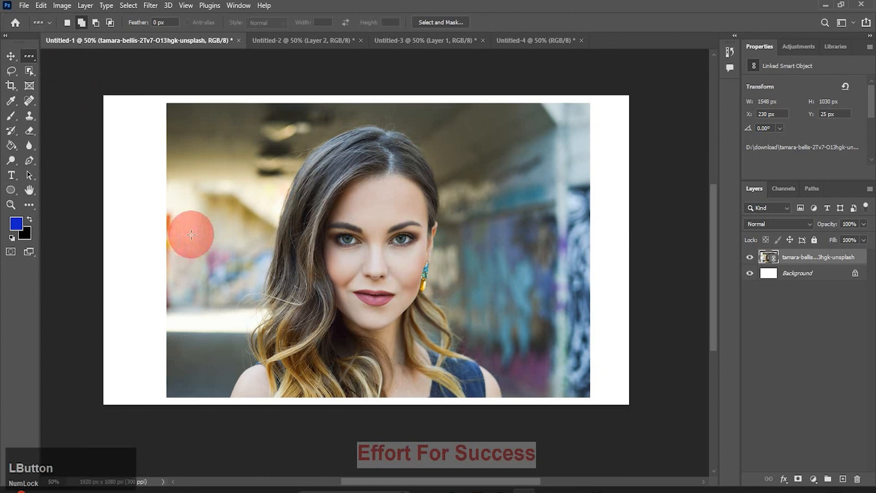
left_click(236, 259)
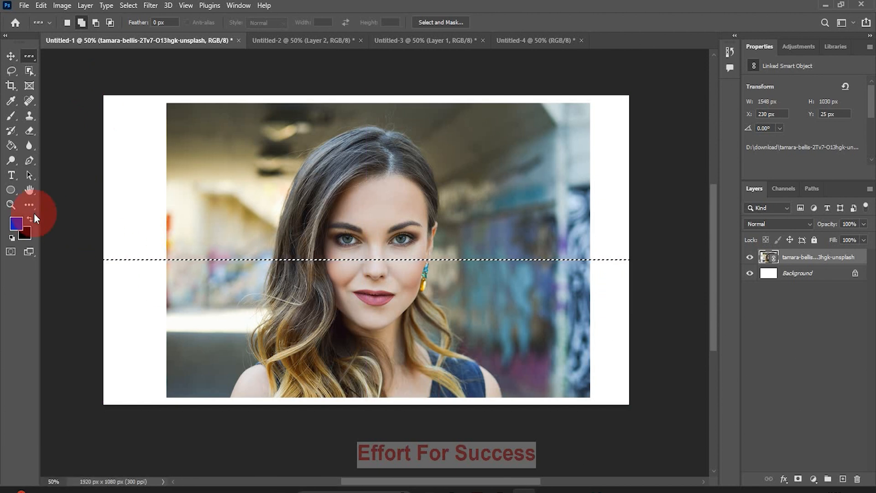
left_click(9, 205)
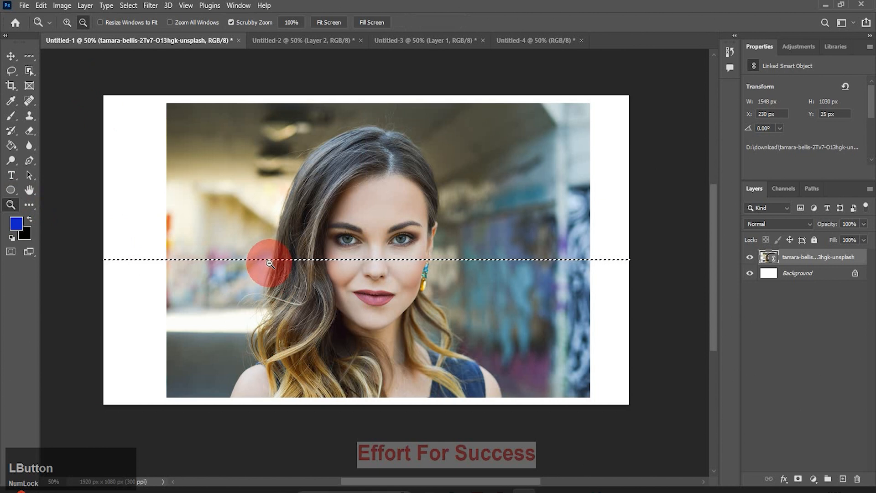
left_click_drag(270, 261, 312, 266)
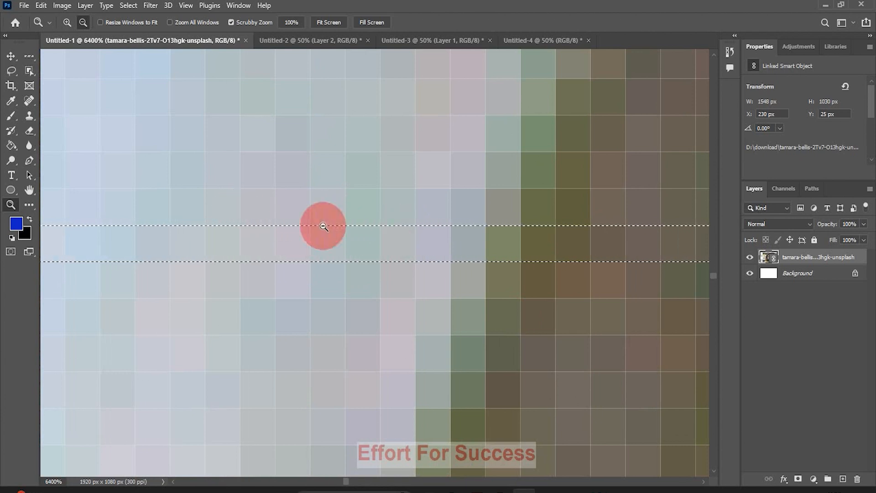
left_click(26, 54)
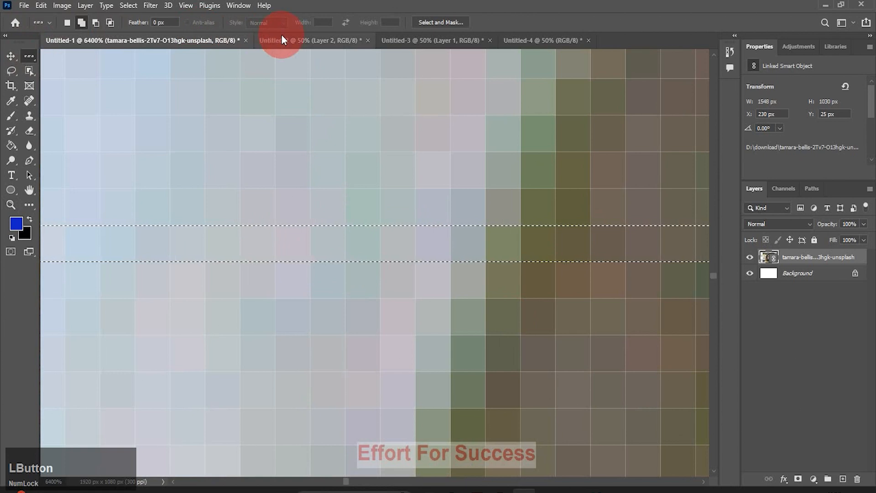
left_click(196, 208)
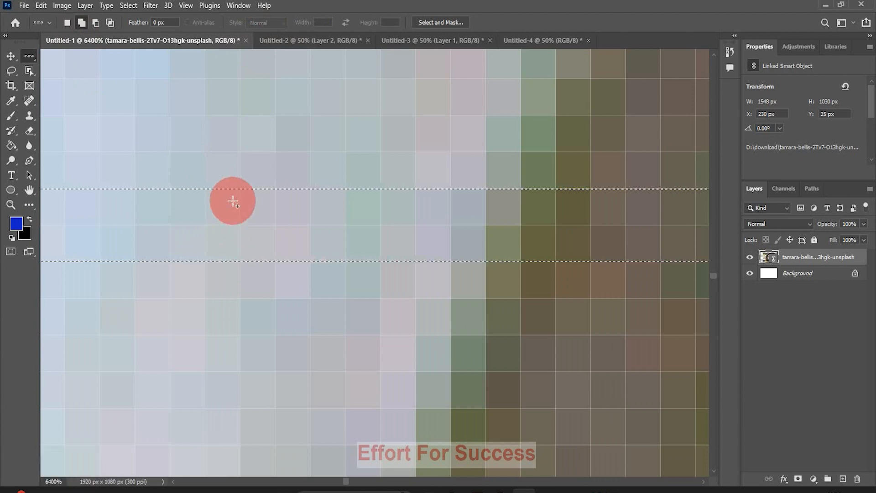
key("ctrl+z")
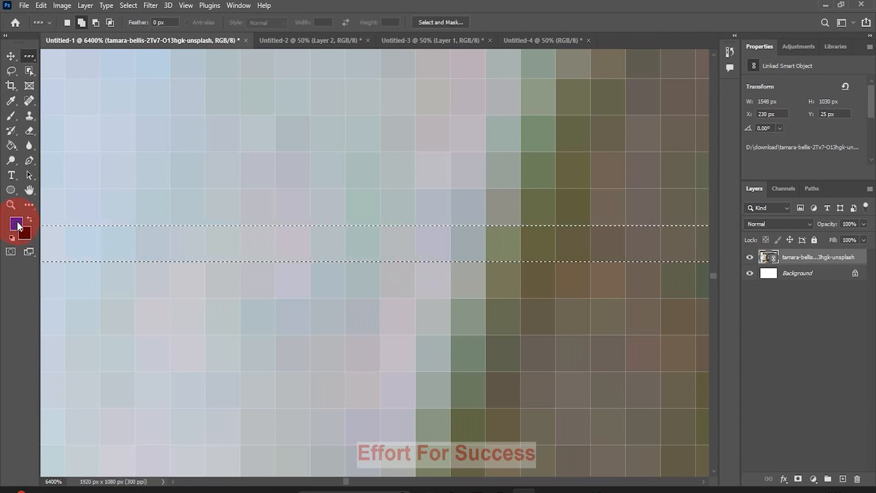
Fill the selected row with blue on a new Layer 1.
left_click(843, 479)
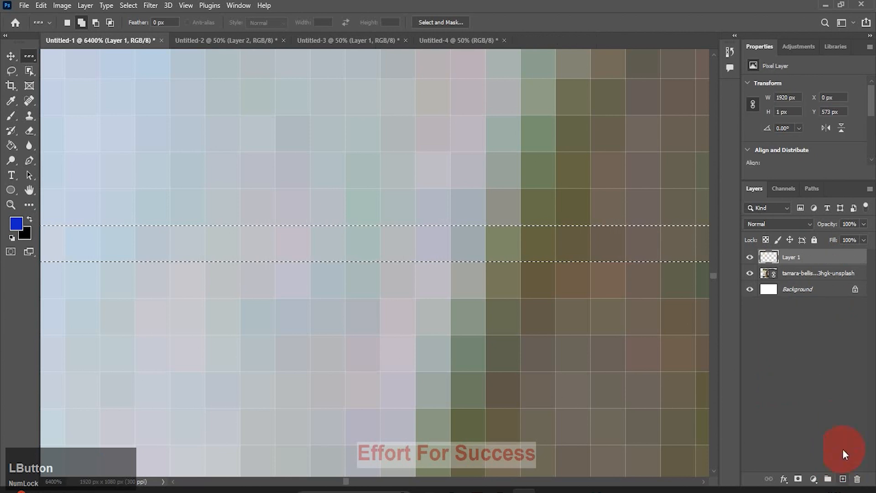
key("alt+BackSpace")
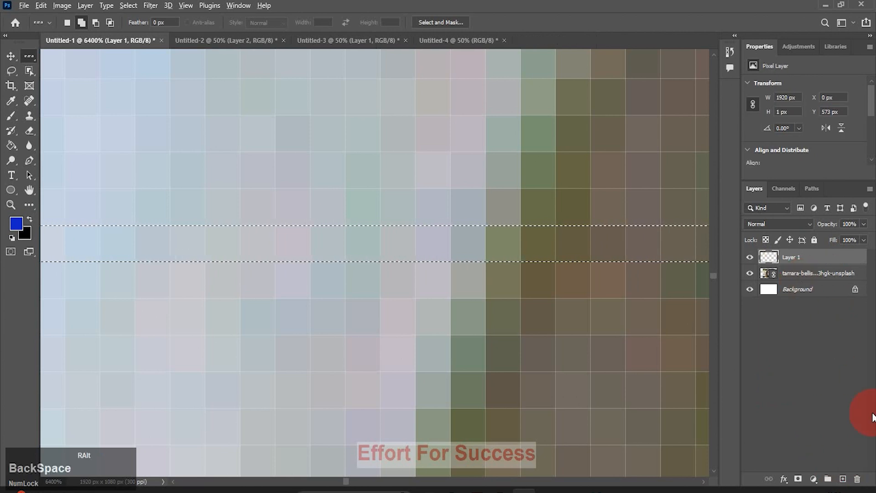
right_click(608, 256)
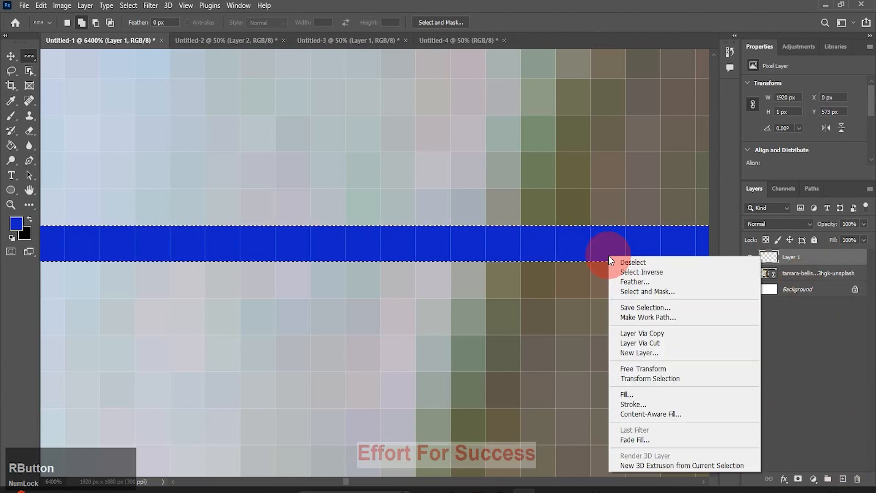
Stroke the blue row selection with a 2 px pinkish-red Outside stroke at Normal blending.
left_click(630, 404)
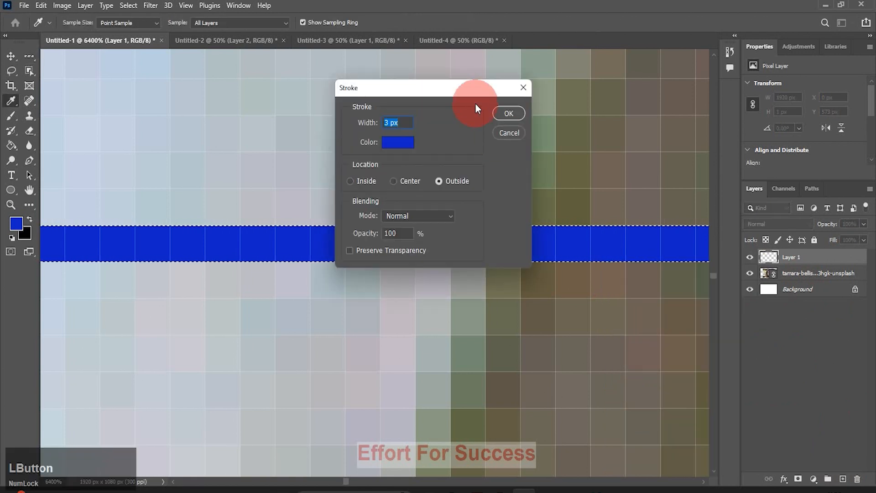
left_click_drag(467, 89, 665, 101)
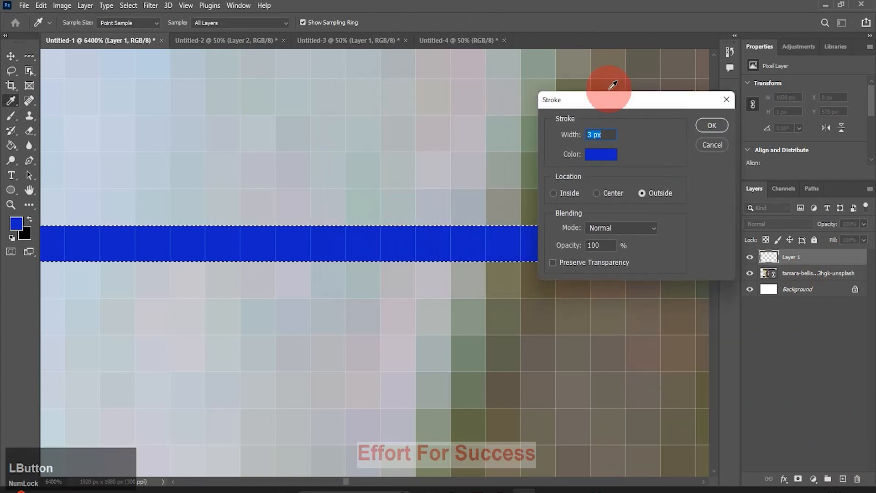
left_click(593, 136)
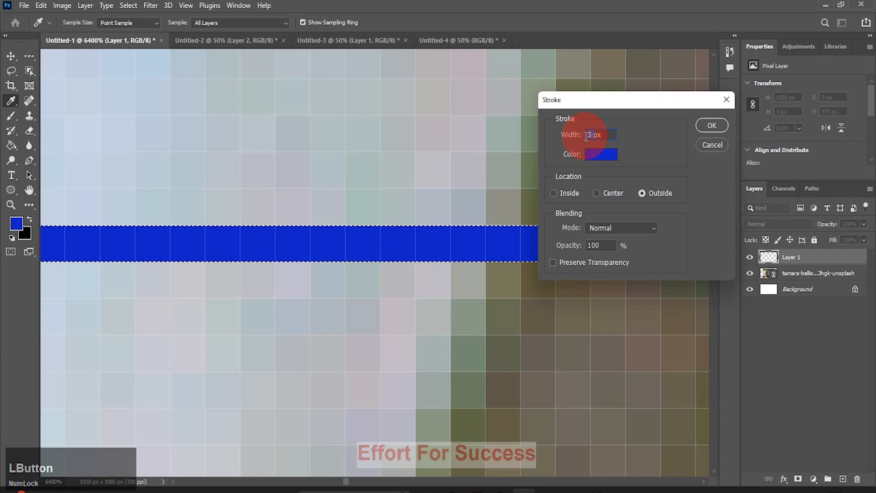
type("2")
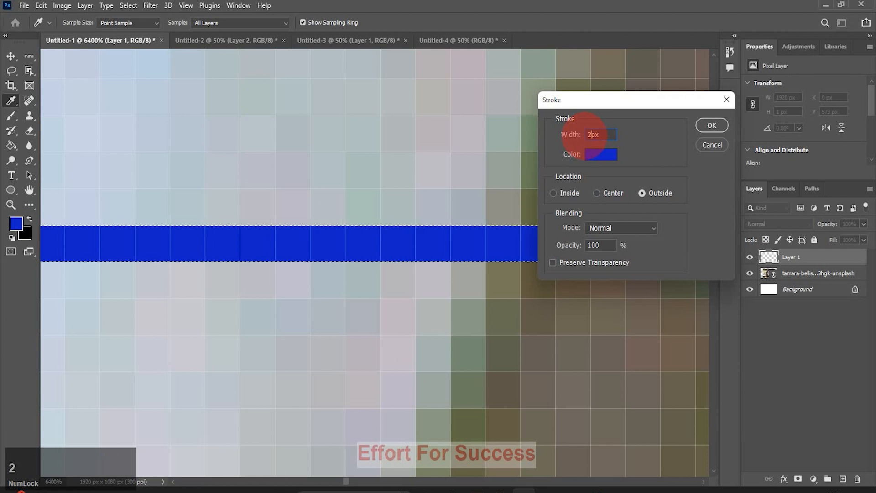
left_click(597, 151)
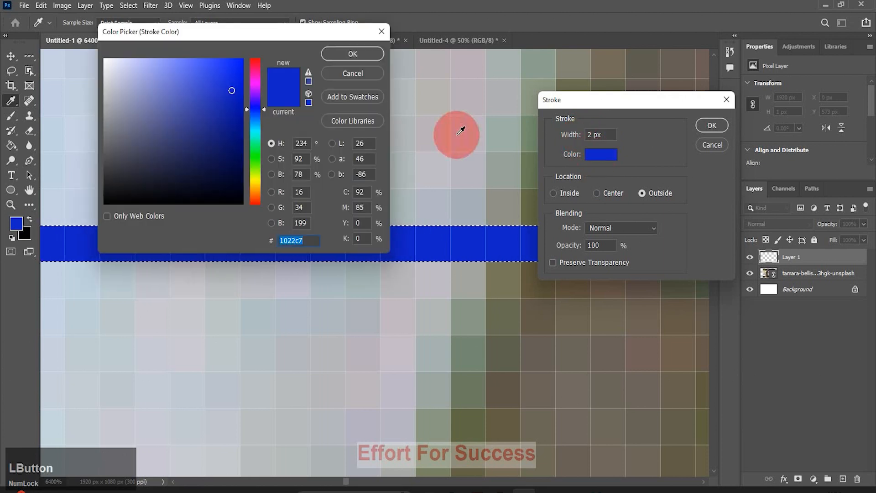
left_click(254, 68)
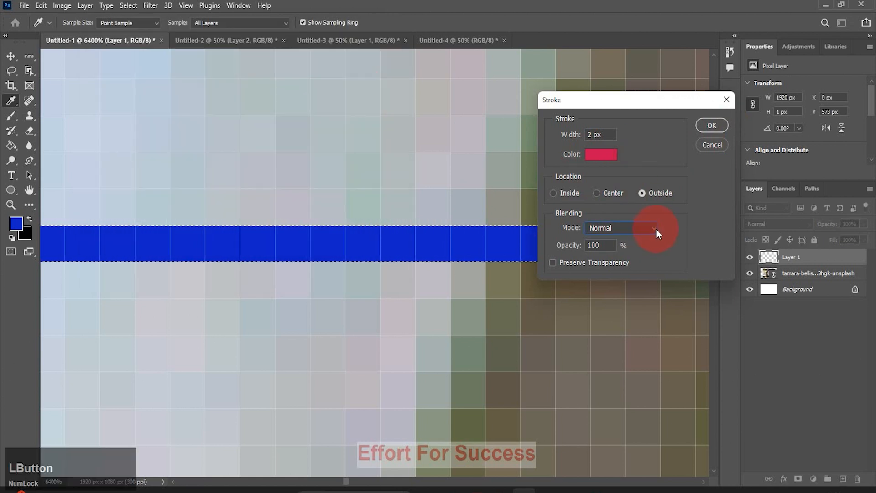
left_click(655, 228)
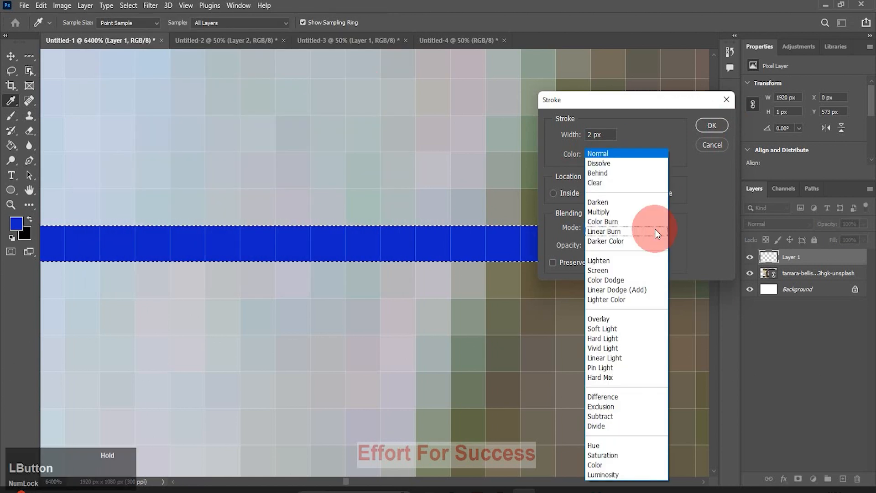
left_click(628, 155)
left_click(570, 249)
left_click_drag(571, 250, 628, 249)
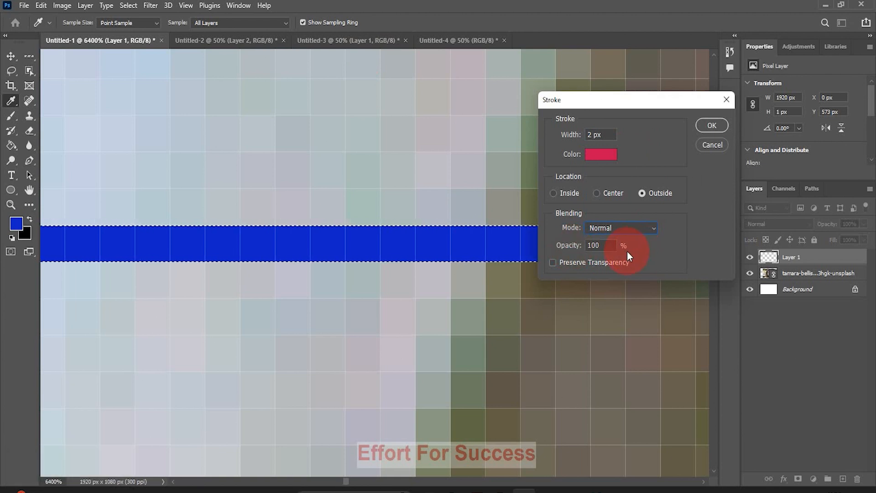
left_click(706, 123)
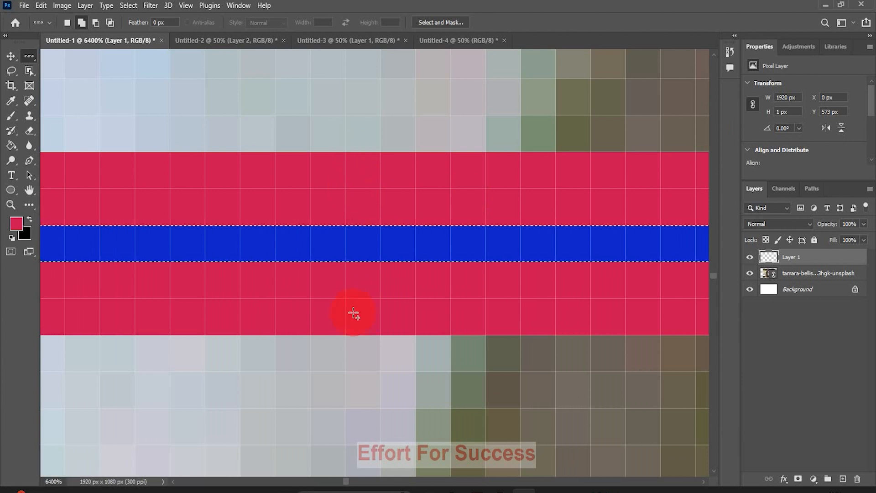
Fit the portrait on screen and select a single one-pixel row near the top.
left_click(11, 204)
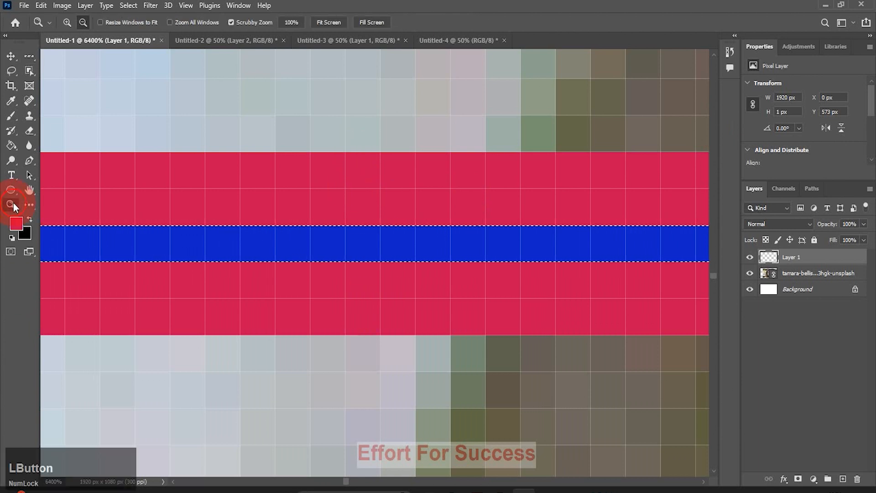
left_click(318, 20)
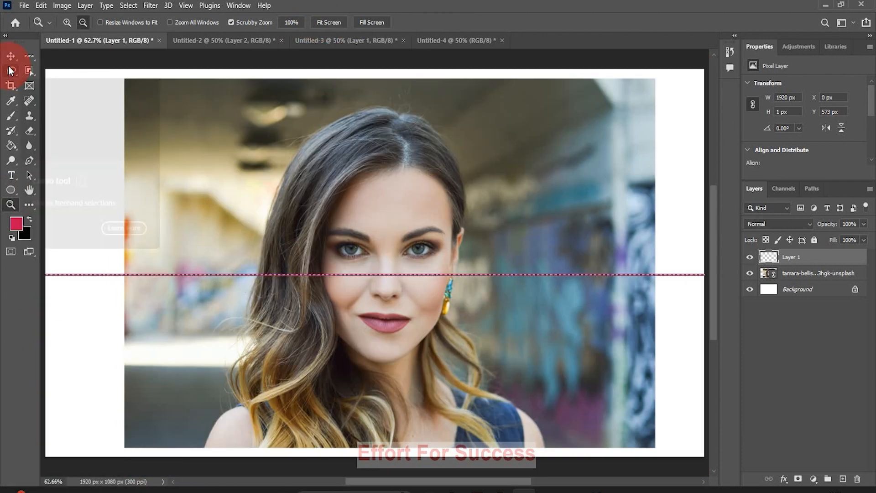
left_click(29, 55)
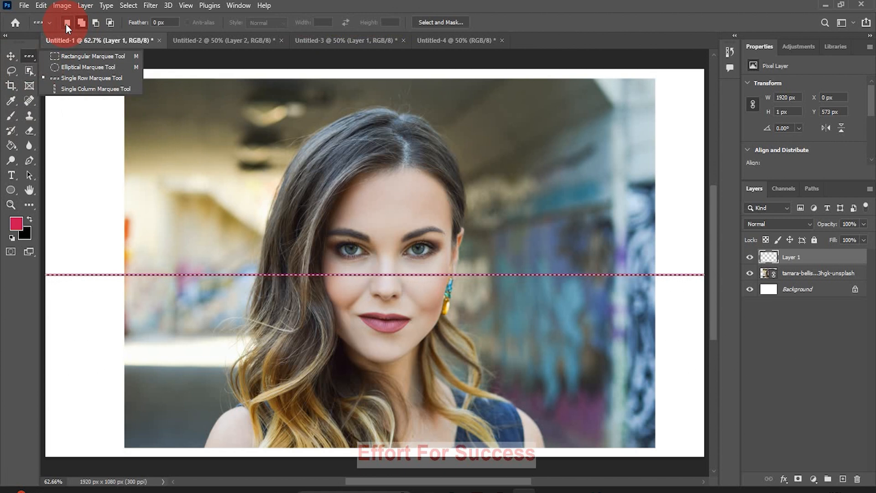
left_click(66, 23)
left_click(173, 108)
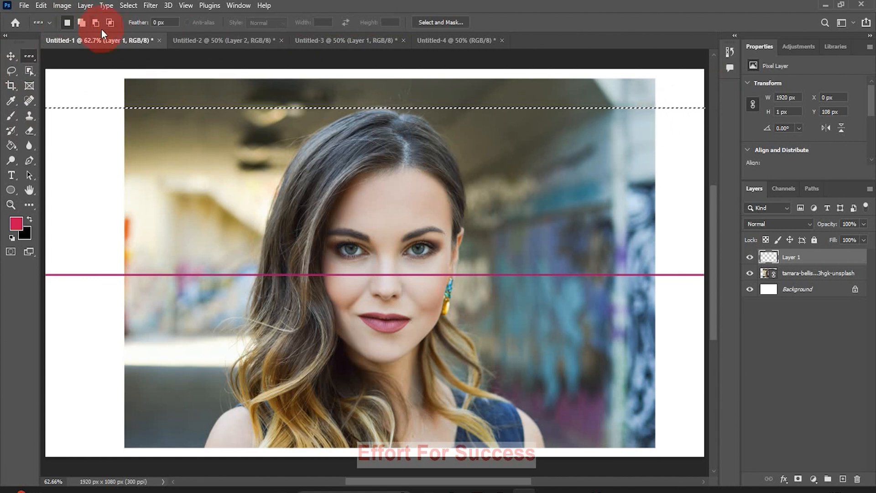
In Add to selection mode, add four more one-pixel rows down to just above the eyes.
left_click(83, 24)
left_click(206, 164)
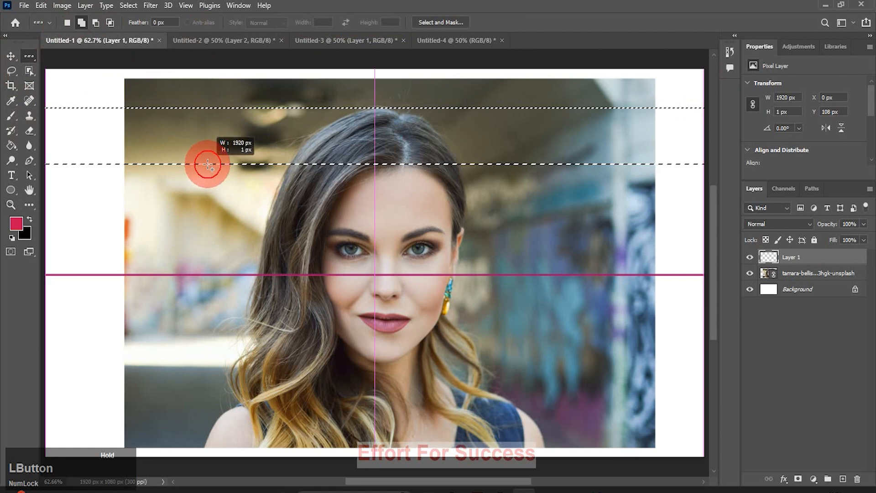
left_click(201, 181)
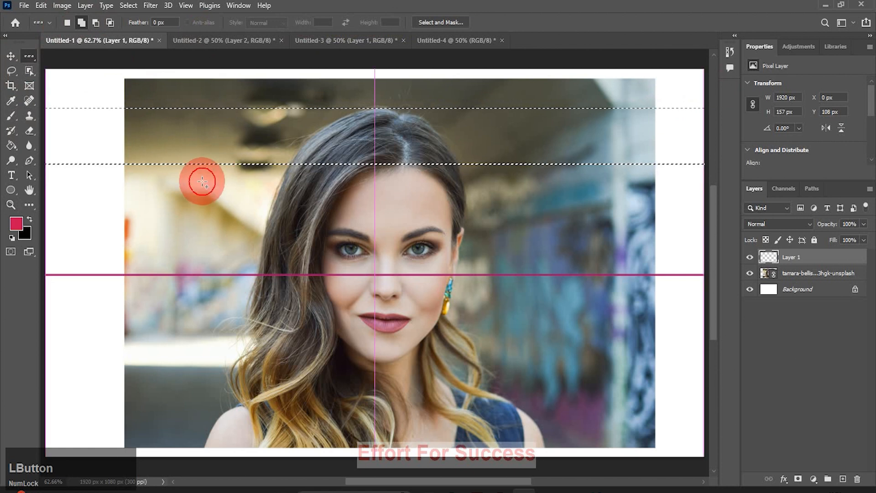
left_click(196, 211)
left_click(197, 242)
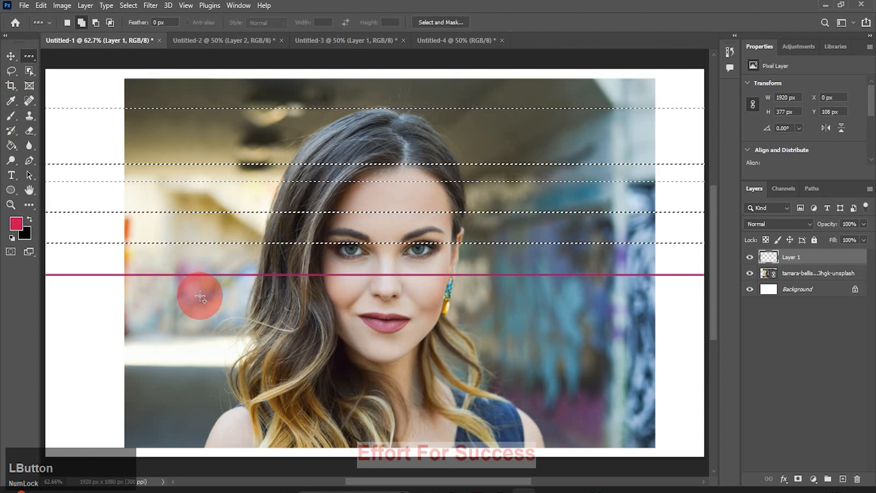
left_click_drag(29, 56, 80, 90)
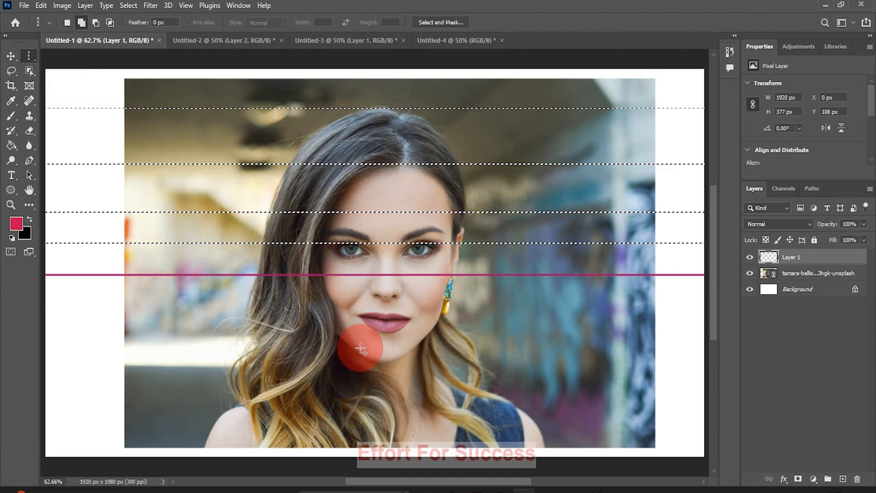
Select a new one-pixel column down the face centre and zoom out to 50%.
left_click(67, 23)
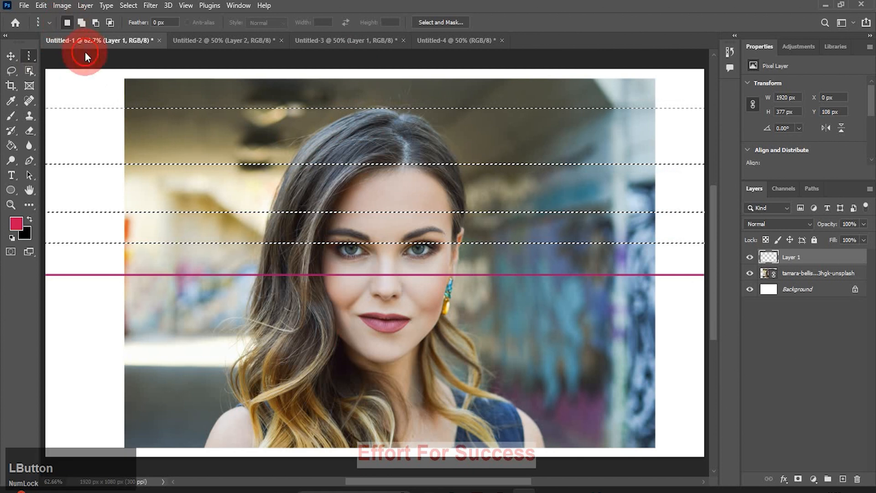
left_click(382, 188)
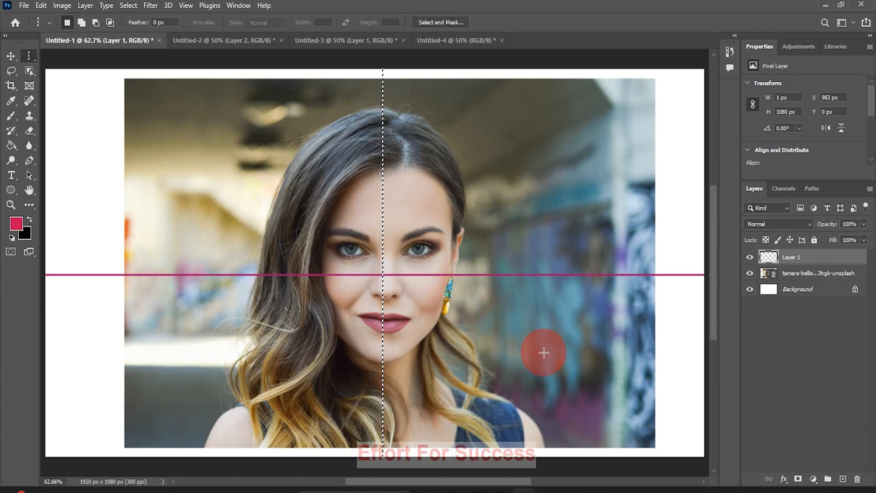
left_click(13, 204)
left_click(229, 235, "alt")
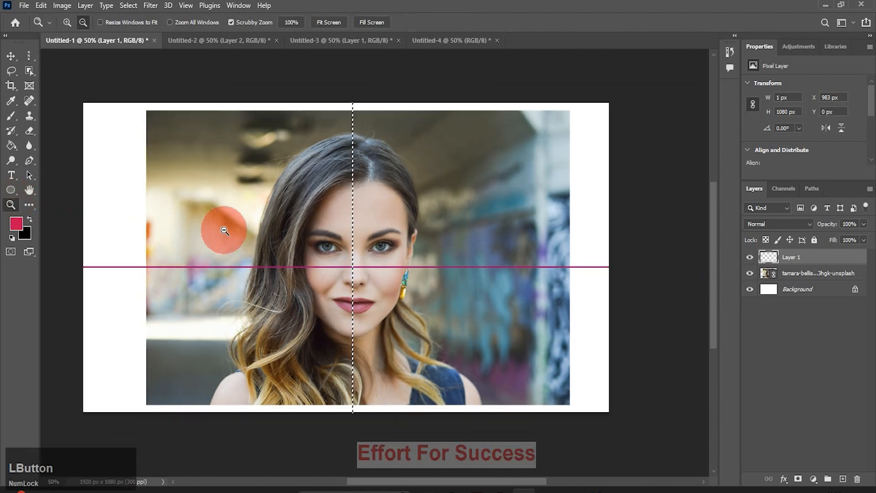
Deselect and drag Layer 1 with the red-stroked line to the trash.
key("ctrl+d")
left_click(836, 254)
left_click_drag(836, 254, 856, 478)
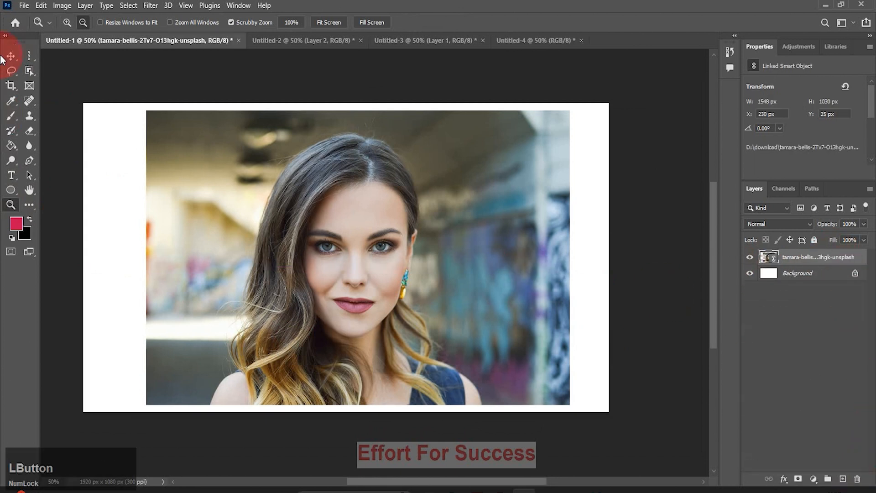
Undo the deletion, select a one-pixel column right of the face, then delete Layer 1 again.
left_click(28, 56)
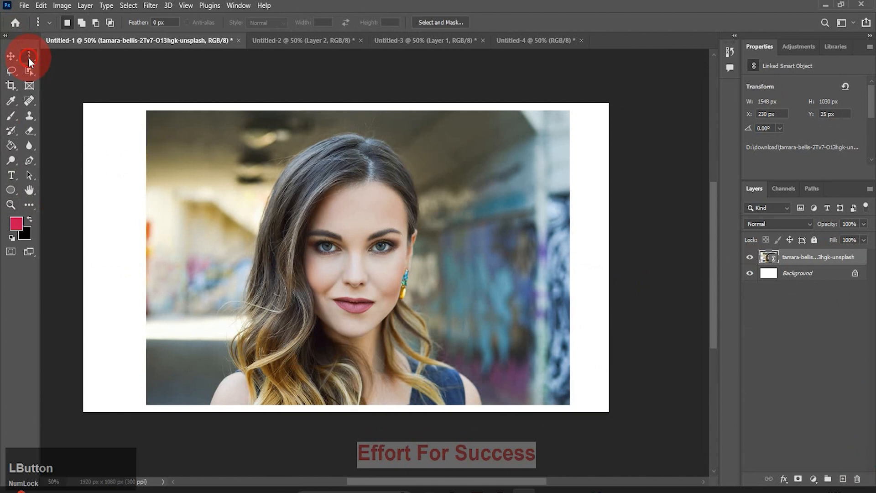
key("ctrl+z")
left_click(439, 206)
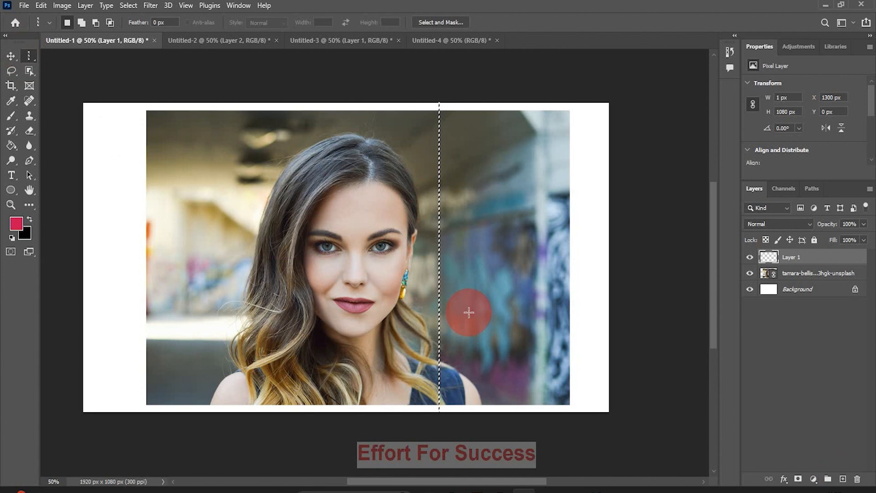
left_click(446, 376)
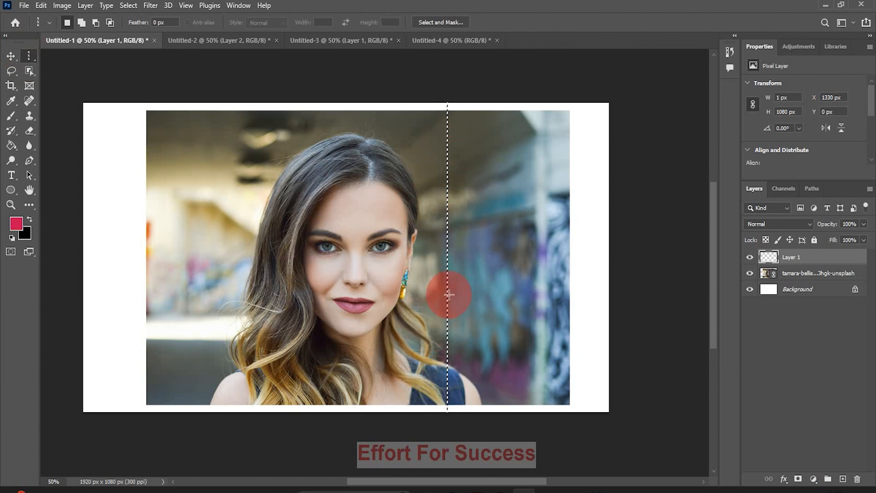
left_click(796, 262)
key("Delete")
left_click(832, 400)
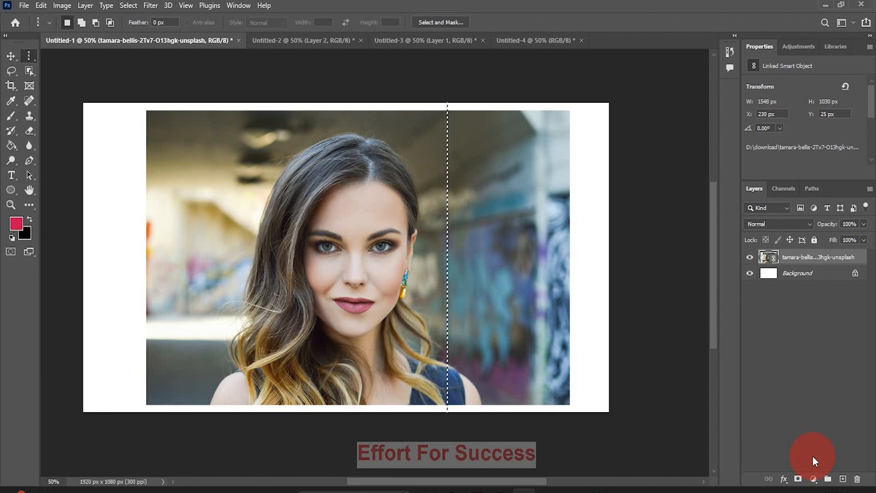
Copy the column to a new layer with Ctrl+J and stretch it into a wide streak across the face.
key("ctrl")
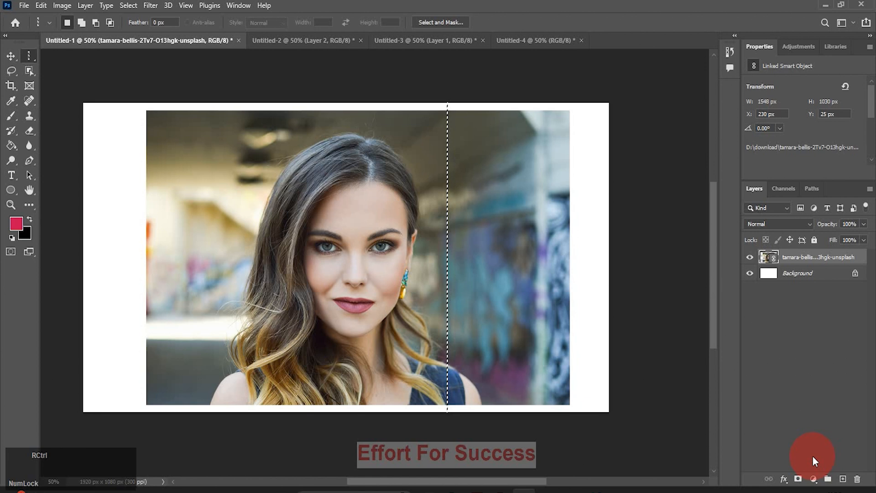
key("ctrl+j")
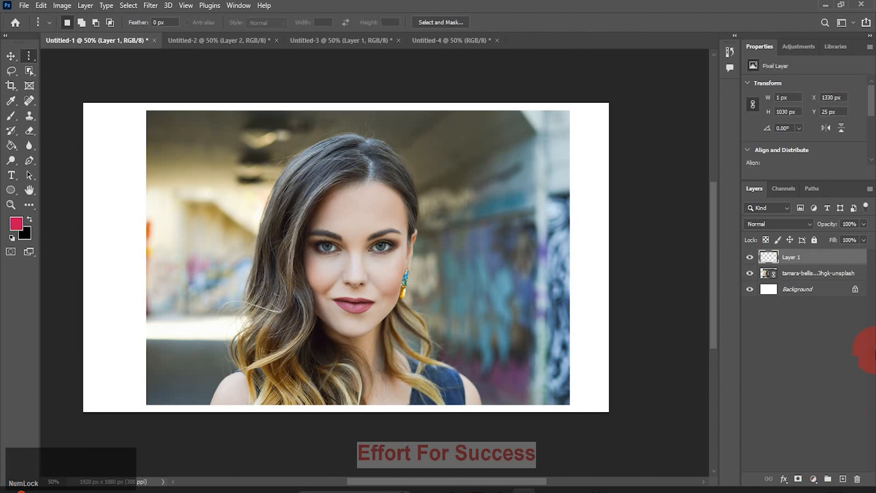
left_click(10, 55)
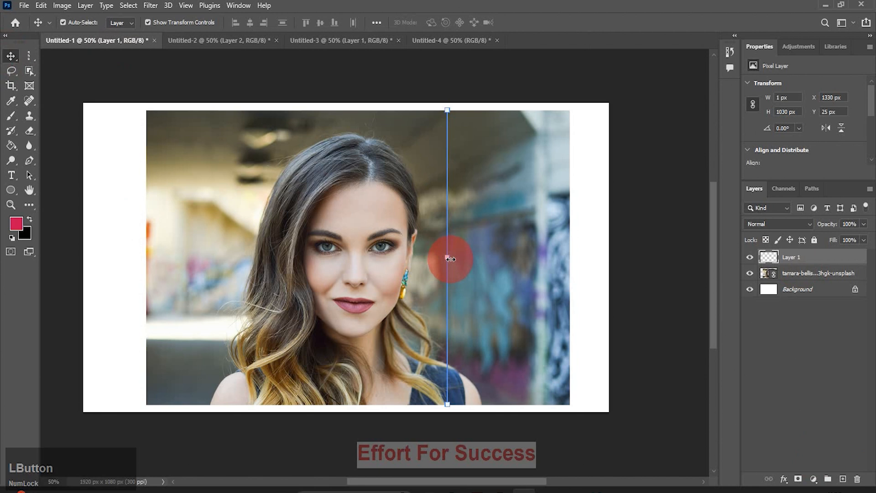
left_click_drag(450, 259, 611, 279)
left_click(245, 307)
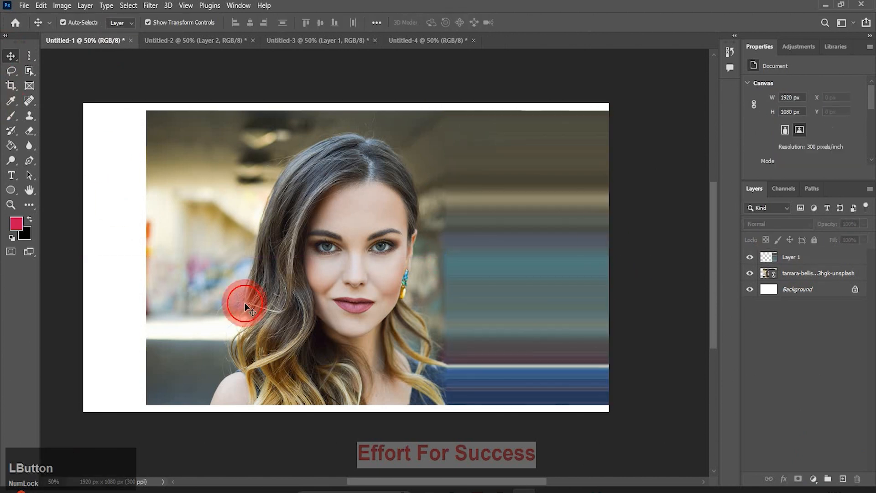
left_click(514, 291)
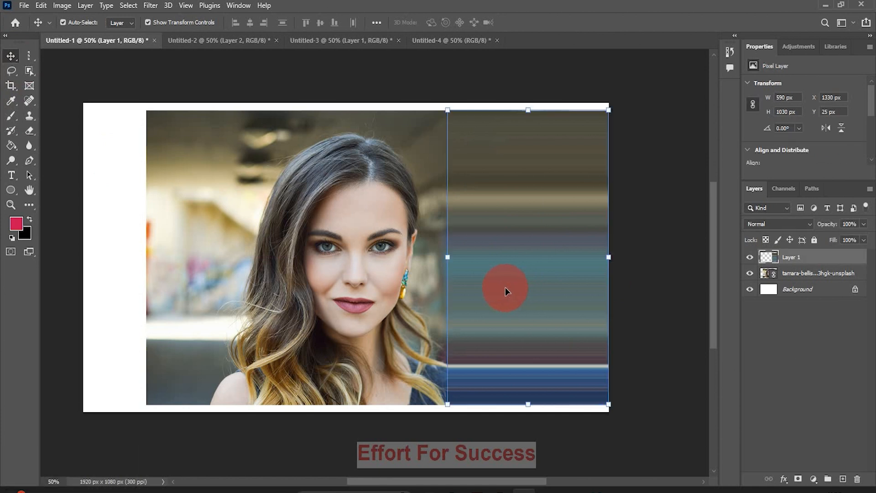
left_click_drag(447, 258, 359, 266)
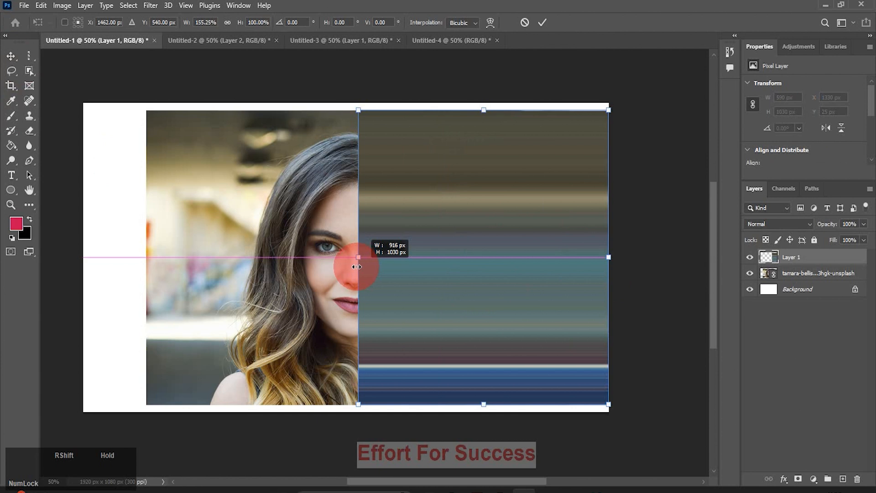
left_click(18, 50)
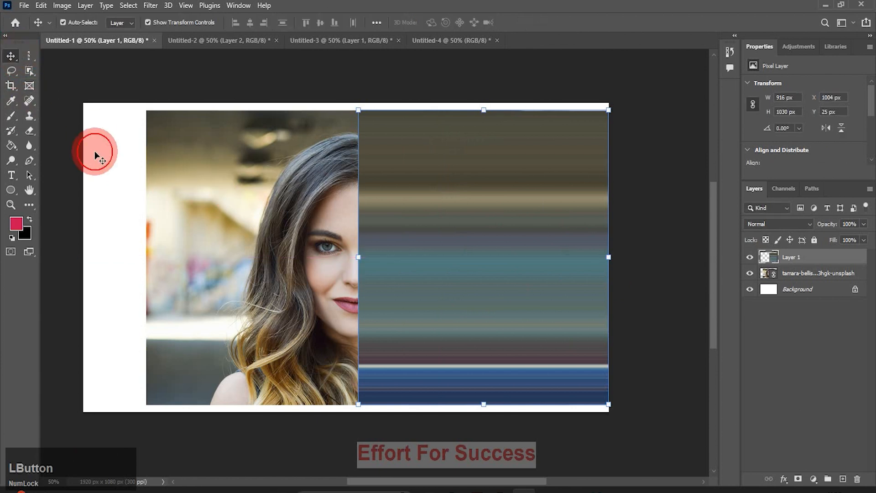
Deselect, then delete the streak layer.
left_click(95, 152)
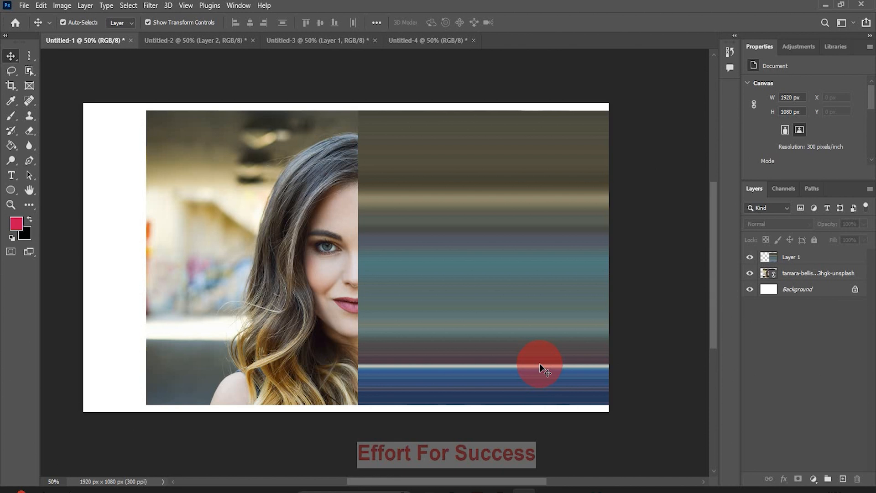
left_click(826, 256)
key("Delete")
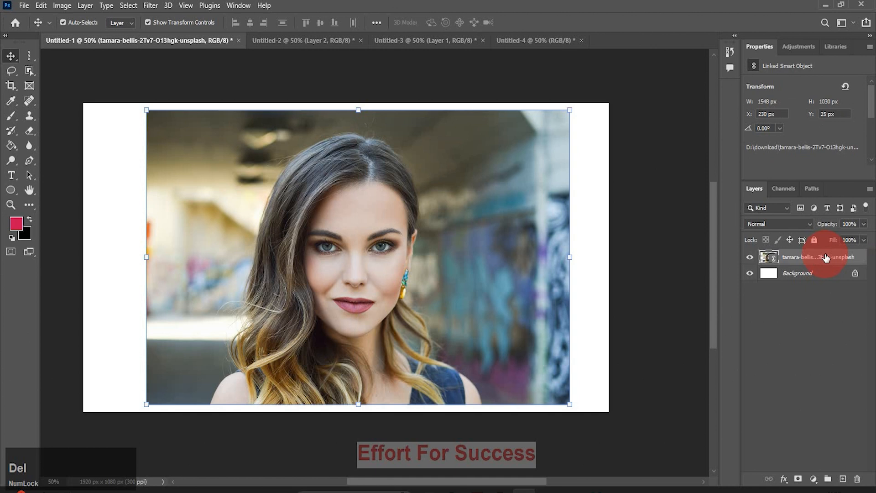
Draw a roughly 613 × 708 px rectangular marquee around her face and hair.
left_click(32, 61)
left_click(62, 56)
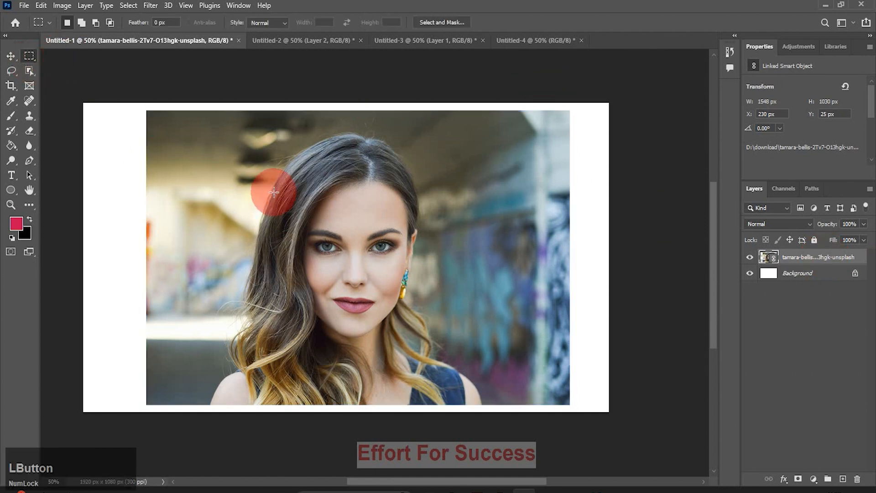
left_click_drag(257, 148, 424, 349)
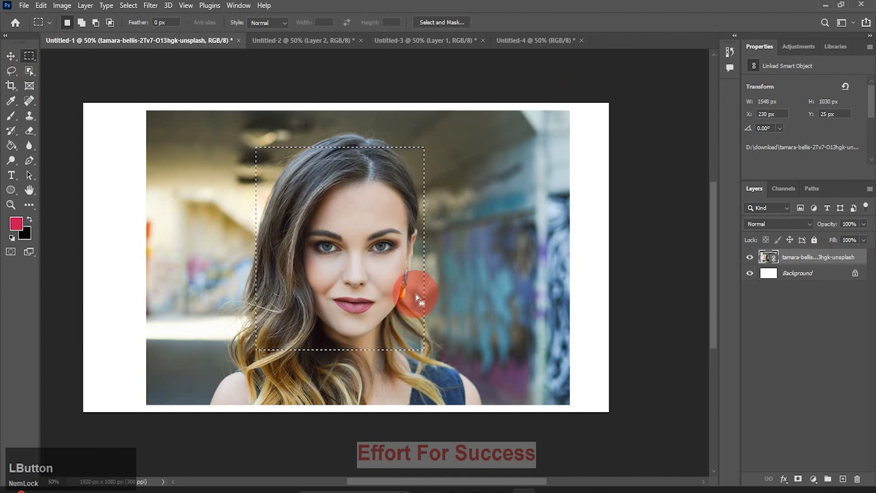
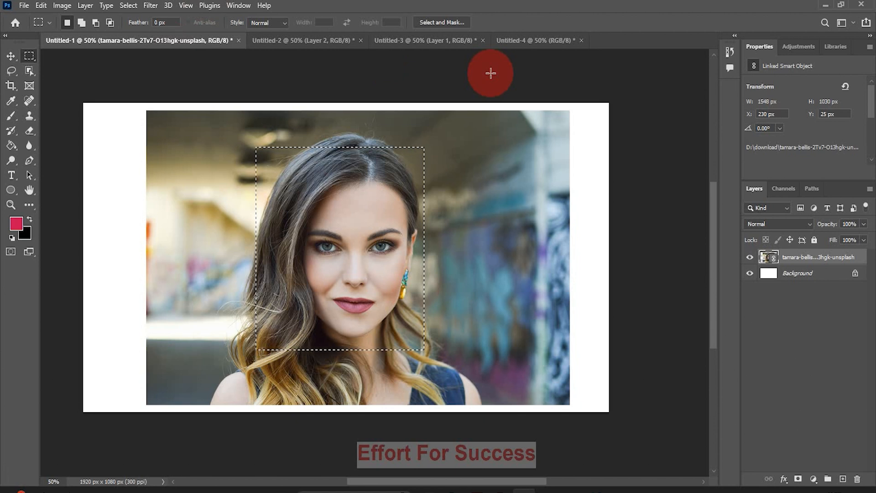
Cycle through the sofa room, title and butterfly documents and return to the portrait.
key("ctrl")
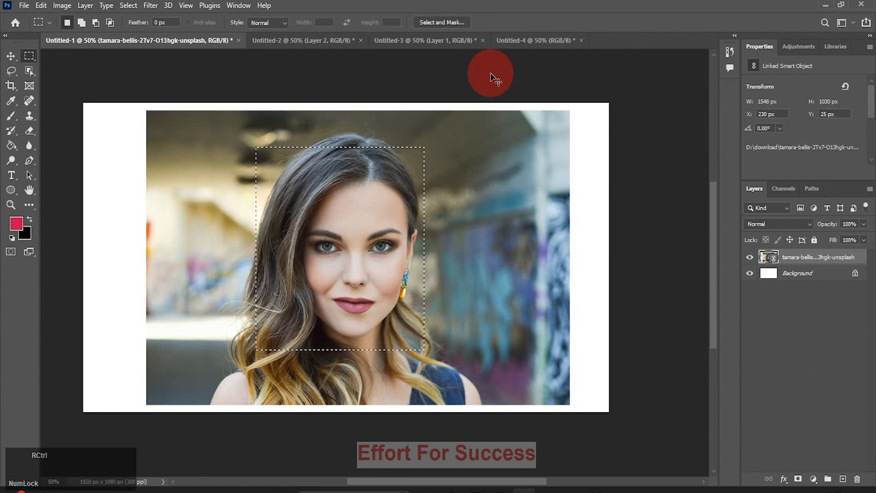
key("ctrl+Tab")
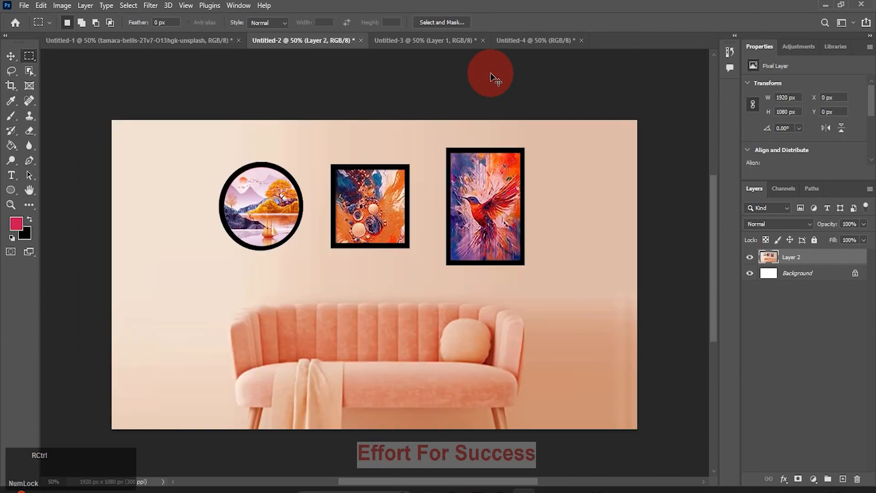
key("ctrl+Tab")
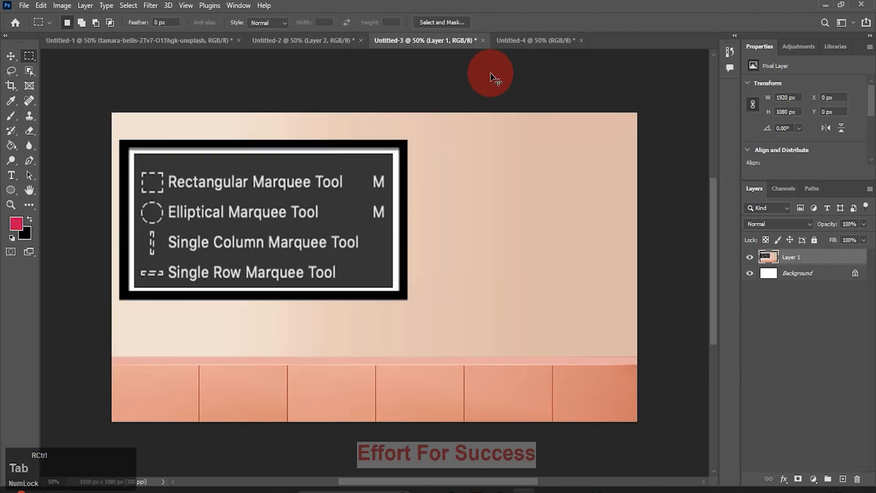
key("ctrl+Tab")
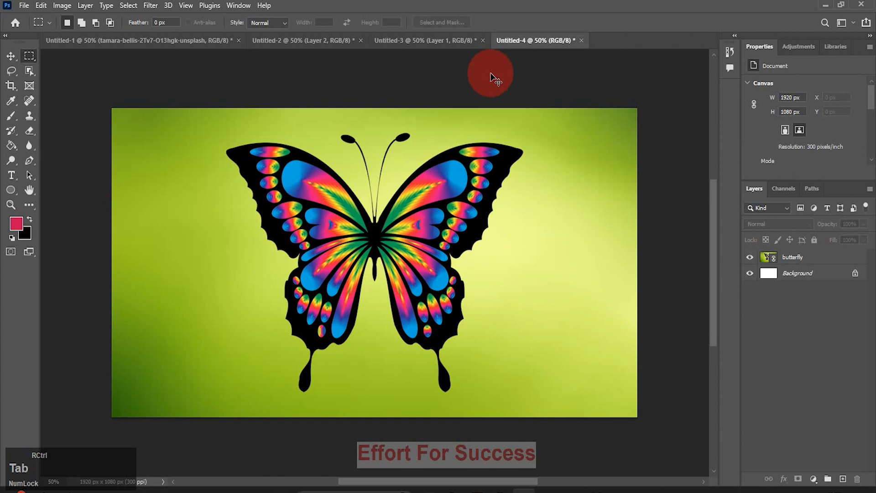
key("ctrl+Tab")
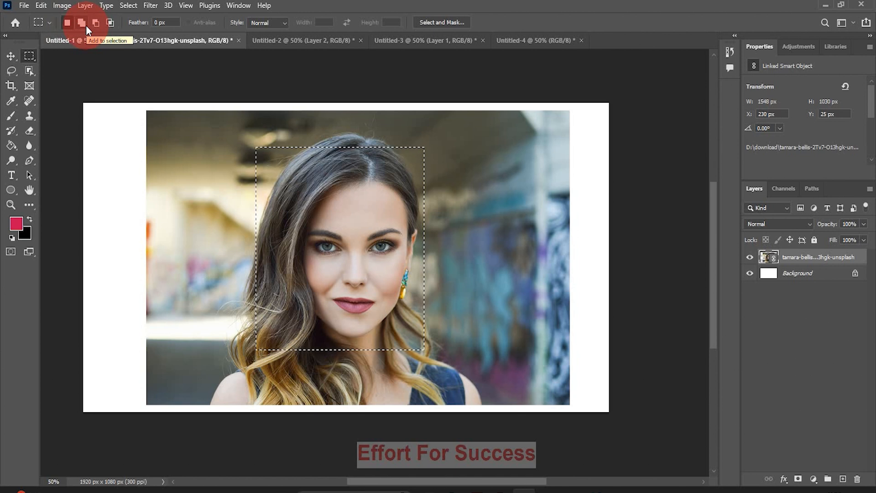
Add a second rectangle over the face and shoulder, merging into one stepped selection.
key("Num_Lock")
key("shift")
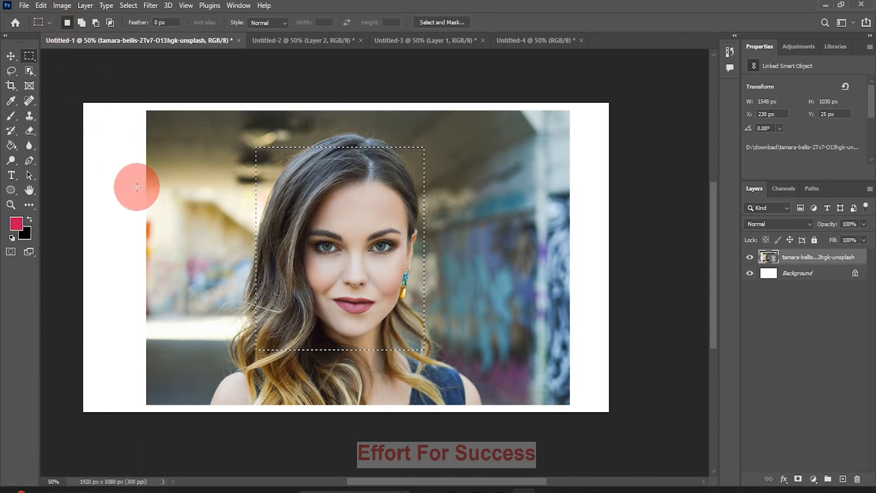
key("shift")
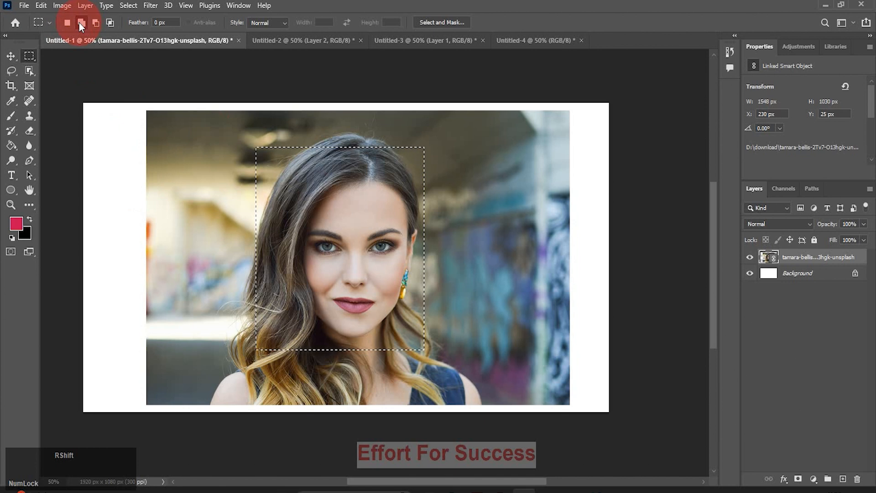
left_click_drag(330, 267, 453, 377)
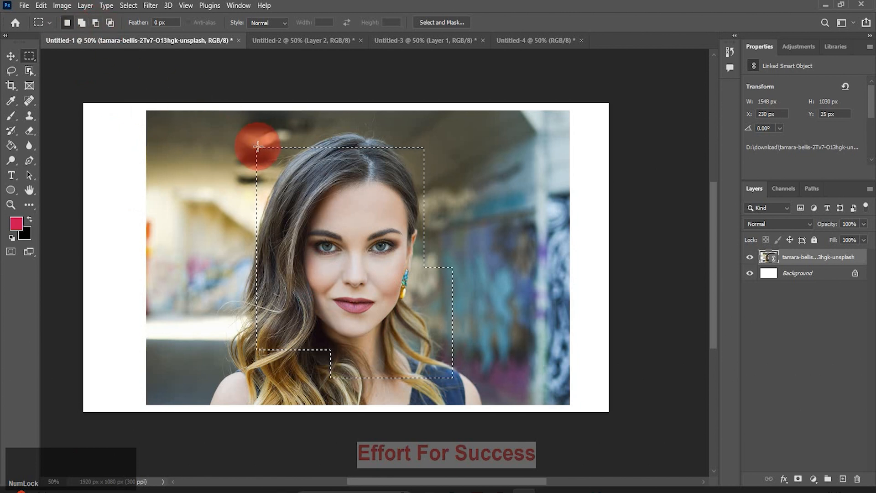
key("alt")
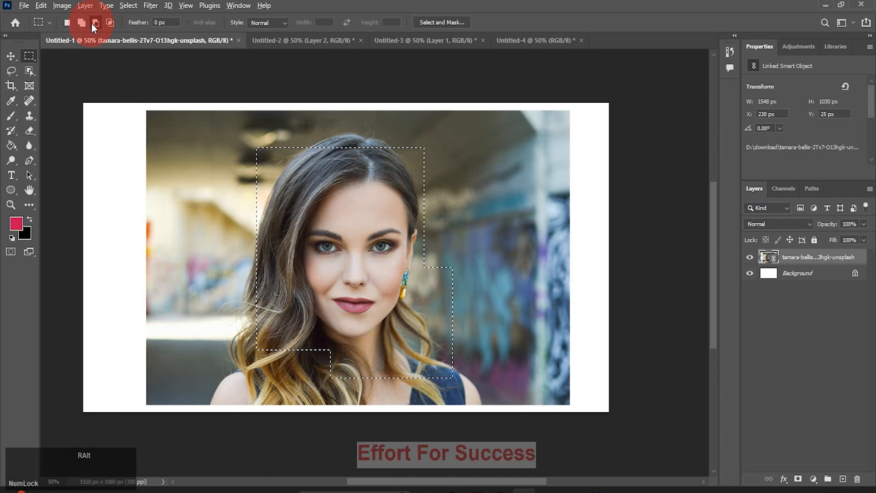
Subtract a tall rectangle and a lower rectangle from the portrait selection, then deselect.
left_click_drag(289, 133, 390, 334)
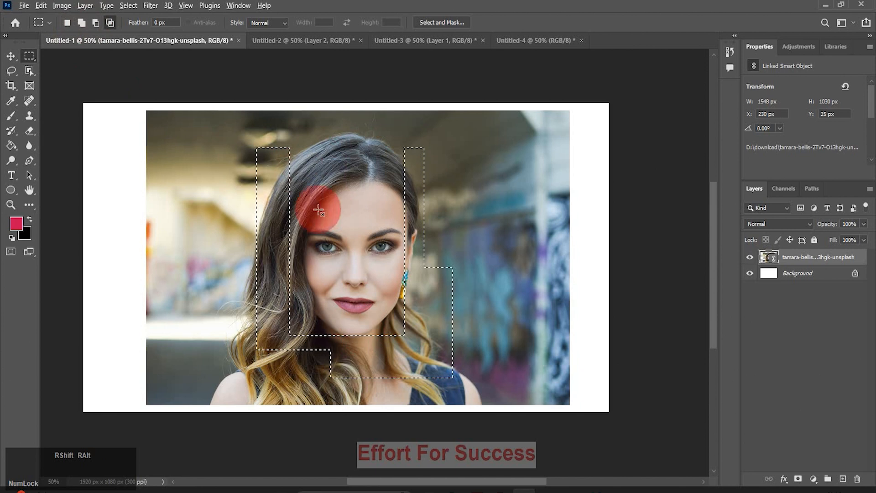
left_click_drag(247, 254, 468, 386)
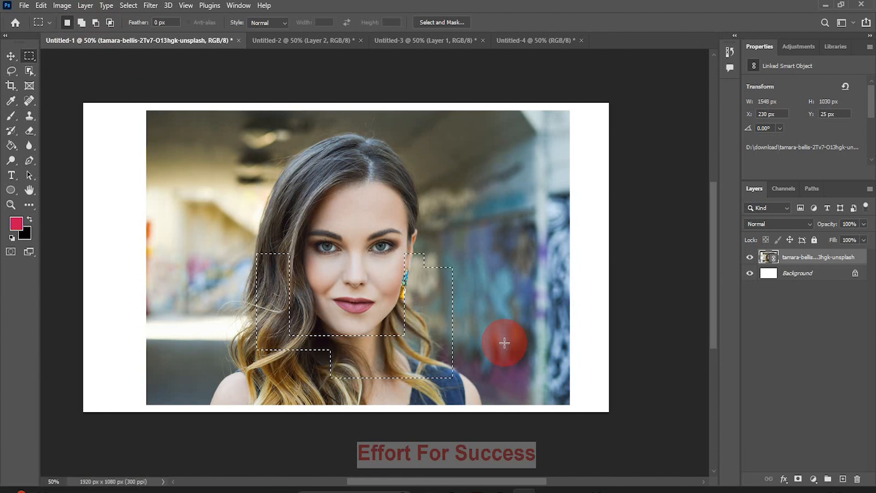
key("ctrl+d")
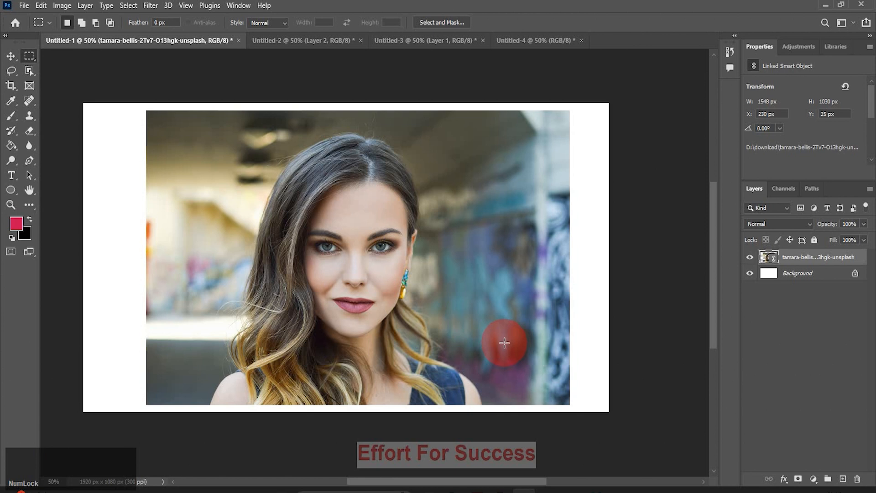
Marquee the woman's face and drag the outline onto the Untitled-4 butterfly tab.
left_click_drag(274, 140, 398, 314)
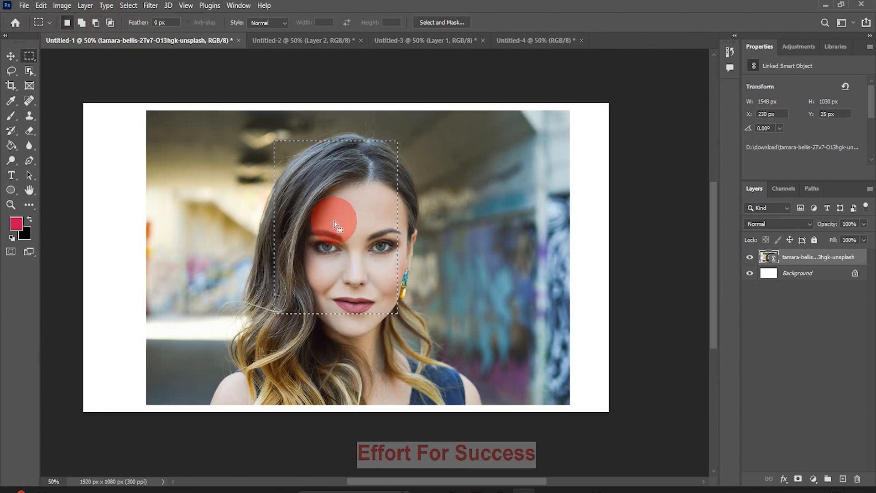
left_click_drag(335, 224, 527, 43)
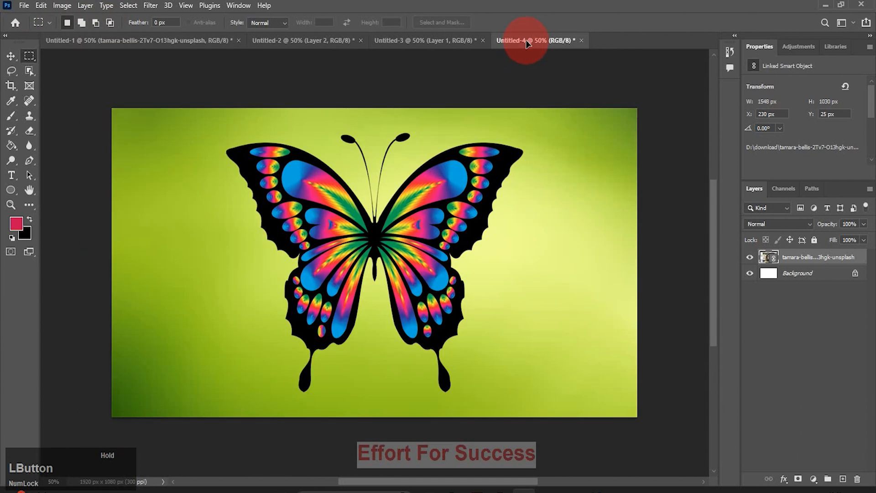
Drop the face-sized marquee on the butterfly canvas and move it over the right wing.
left_click_drag(485, 125, 483, 127)
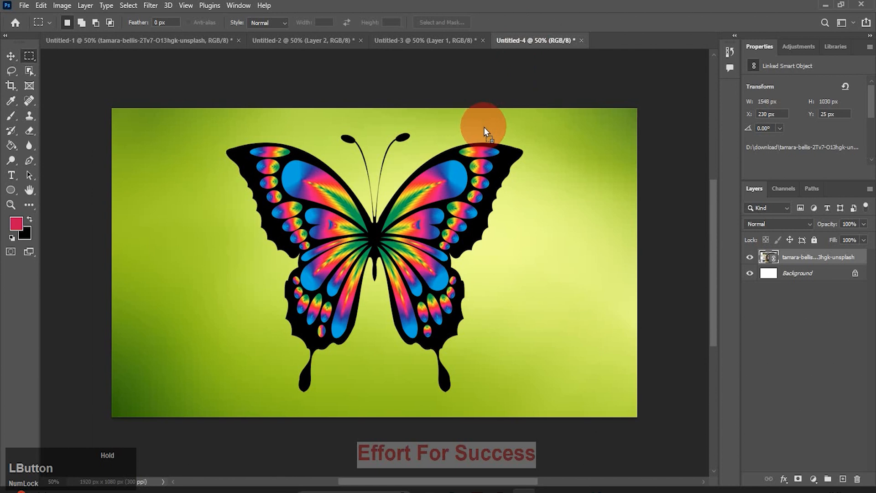
left_click_drag(345, 198, 346, 199)
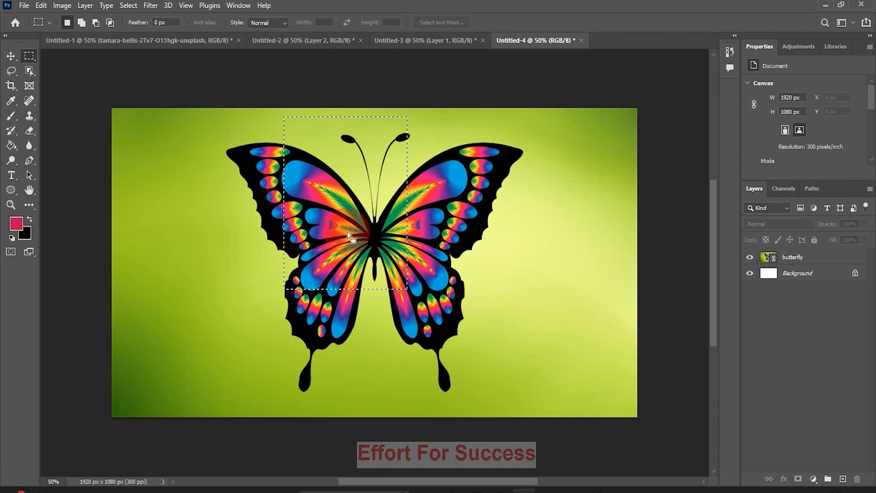
left_click_drag(360, 213, 484, 233)
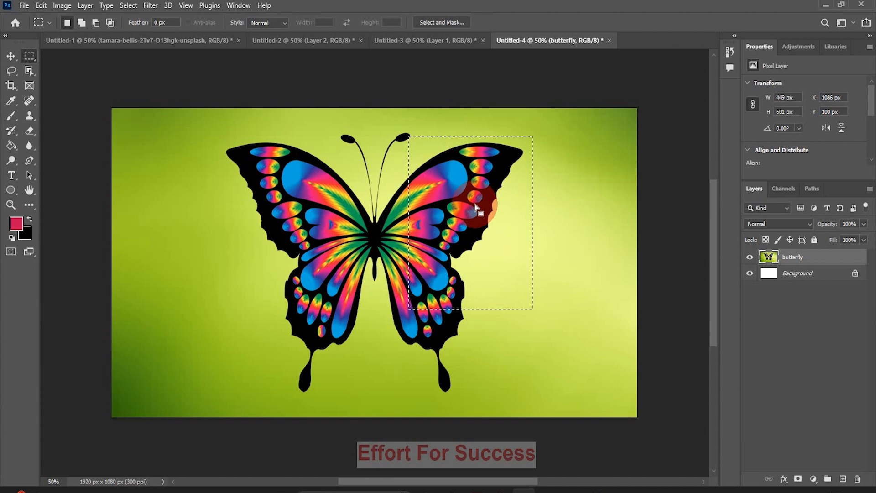
key("Delete")
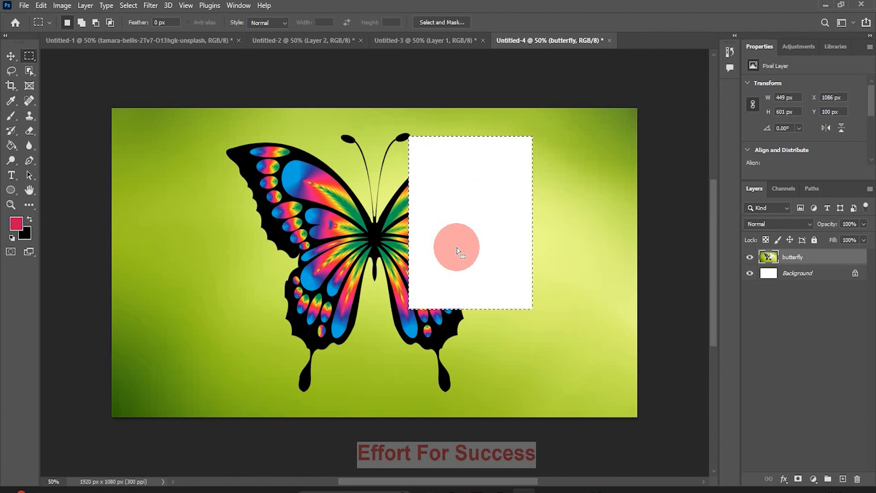
left_click(460, 249)
key("ctrl+z")
key("ctrl+z")
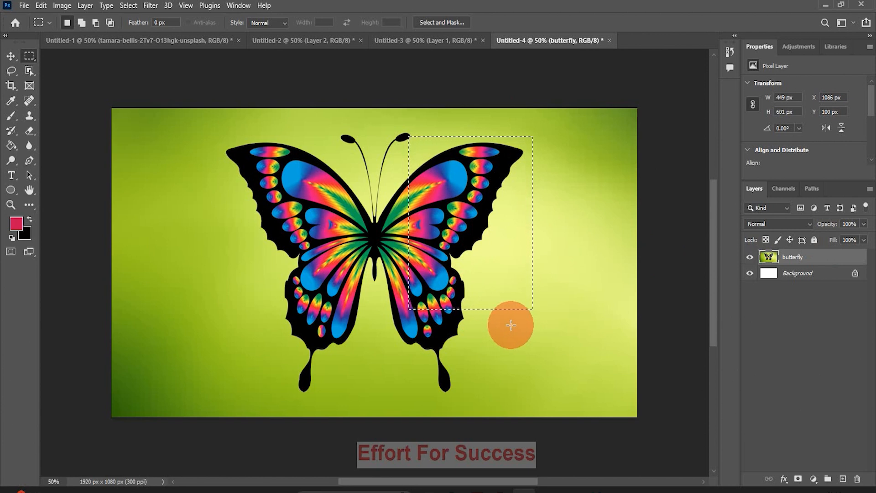
key("ctrl+j")
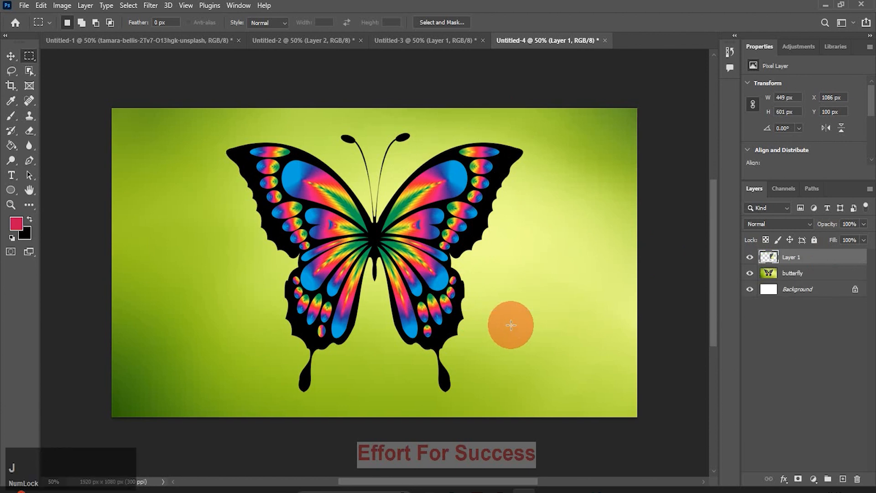
left_click(749, 274)
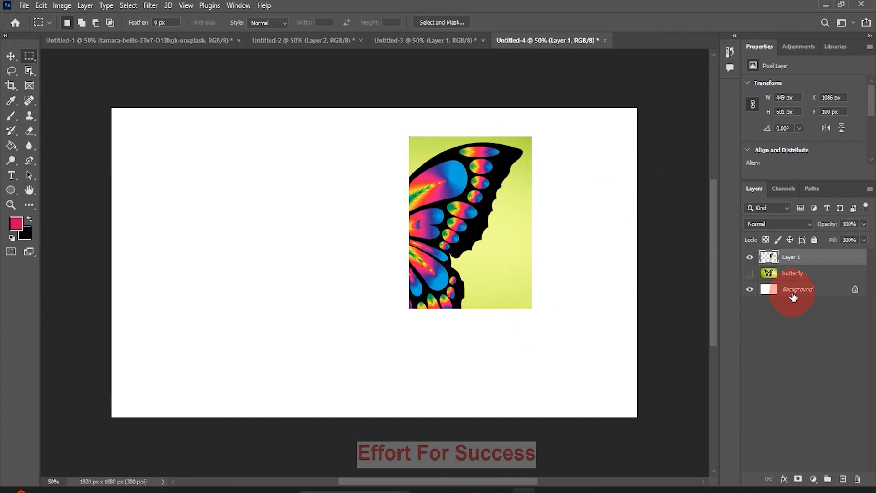
key("ctrl+z")
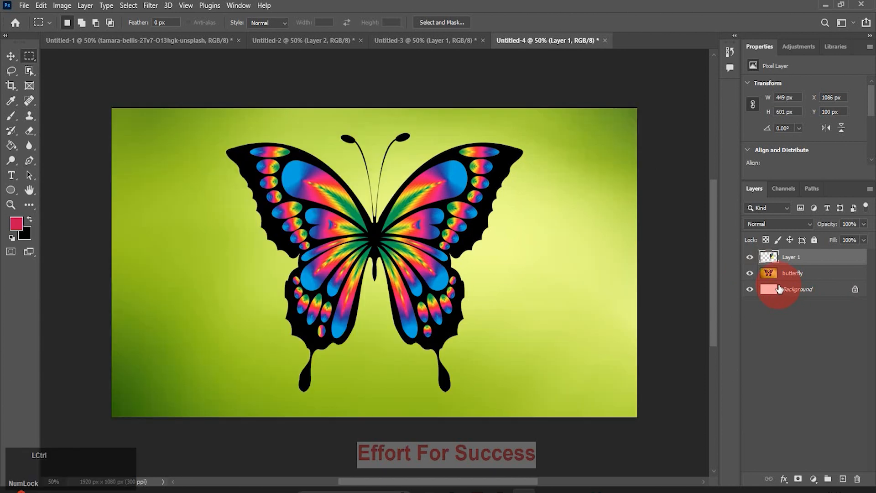
key("ctrl+z")
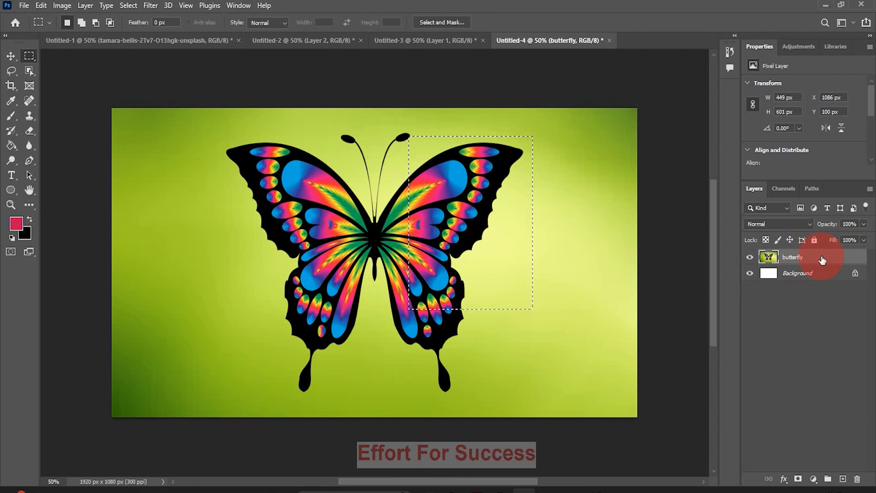
key("ctrl+c")
key("ctrl+c")
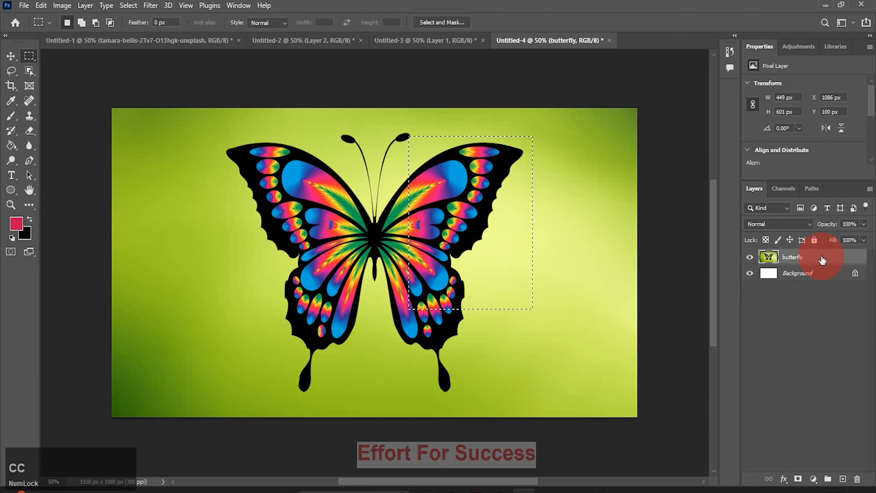
key("ctrl+v")
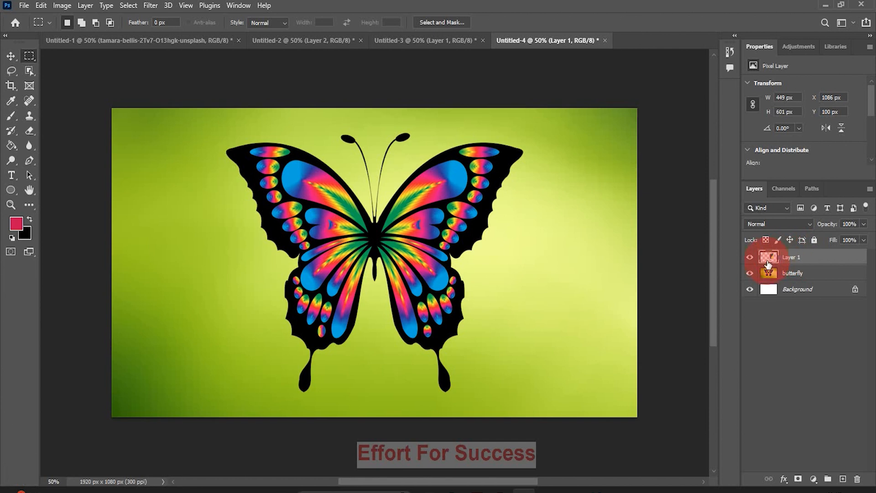
left_click(750, 276)
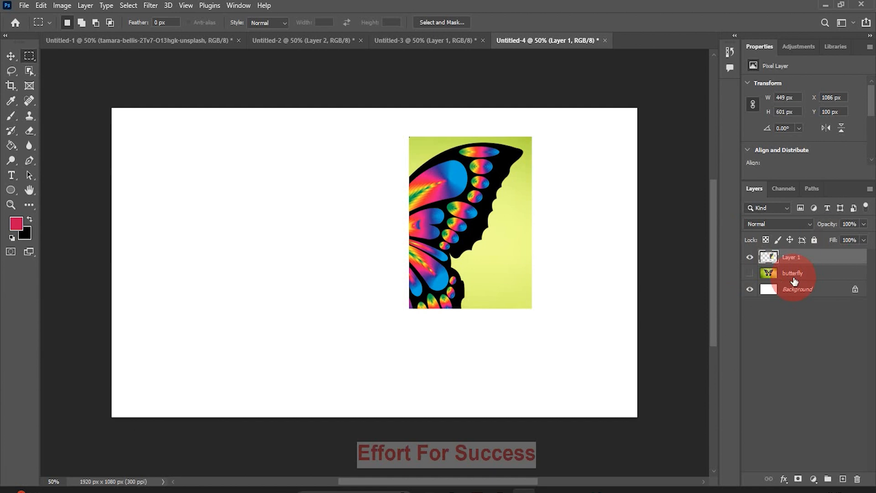
key("ctrl+z")
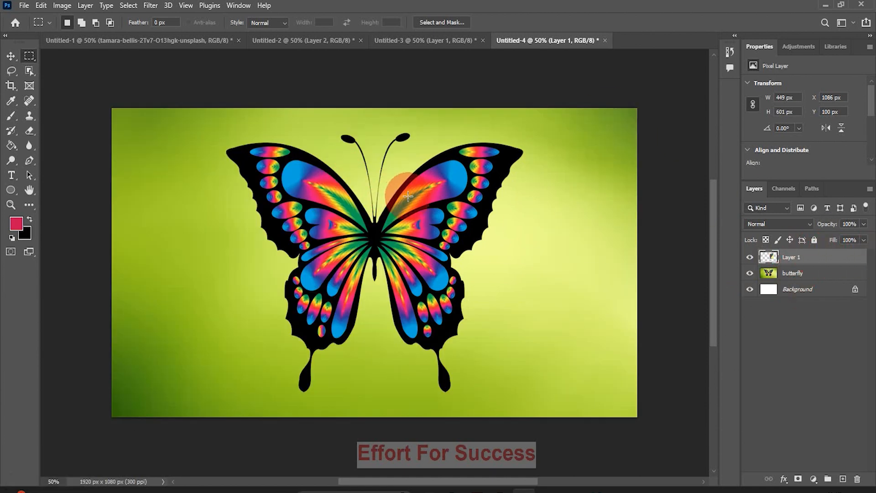
left_click_drag(824, 254, 858, 481)
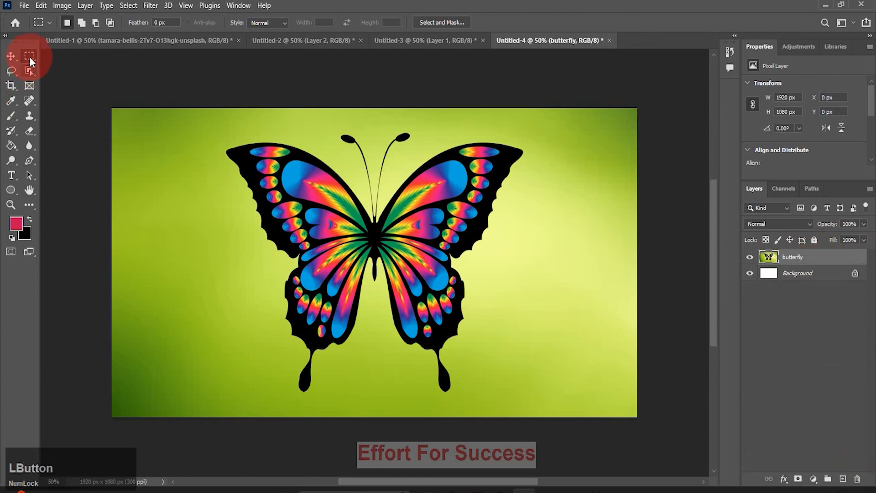
Move the whole butterfly into the sofa room as Layer 3, shrunk left of the round frame.
left_click_drag(209, 120, 544, 402)
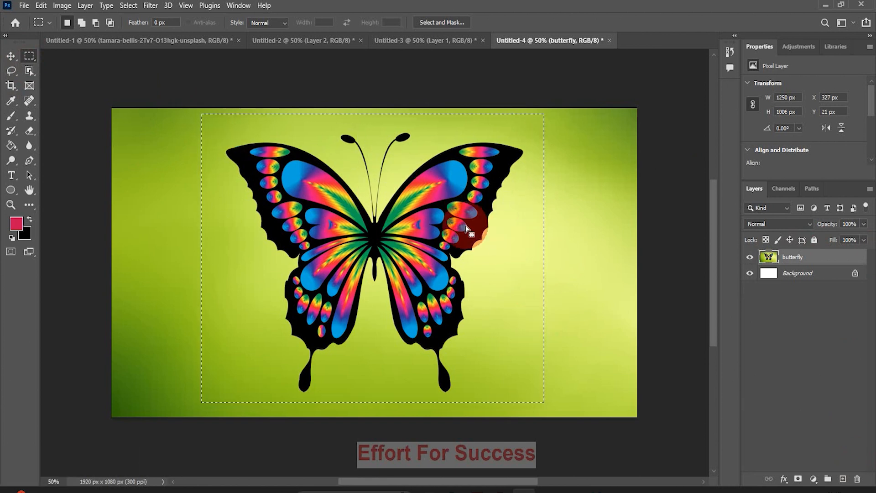
left_click(11, 56)
left_click_drag(438, 259, 341, 246)
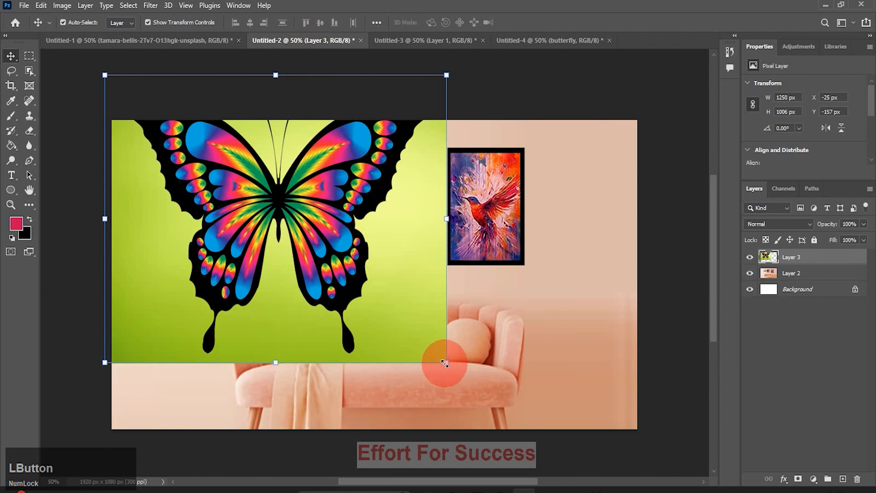
left_click_drag(444, 363, 185, 197)
Nudge the small butterfly up and right, then marquee the hummingbird painting's frame.
left_click(192, 270)
left_click(88, 146)
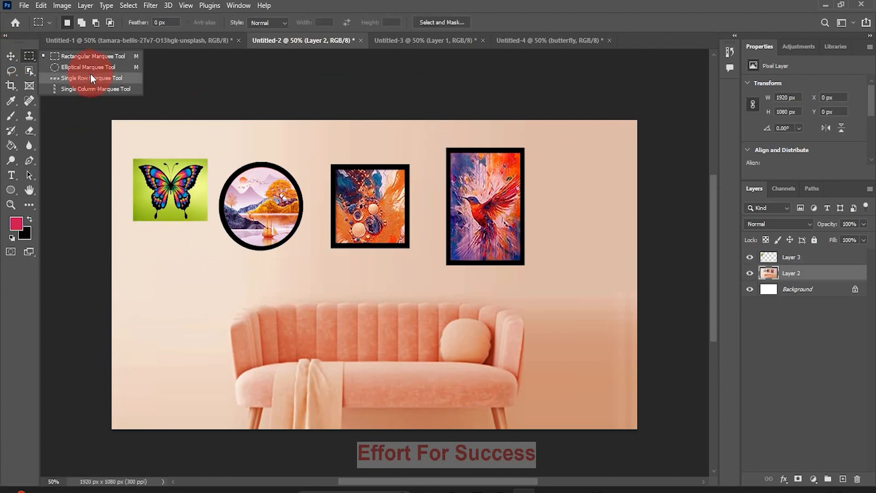
left_click(87, 55)
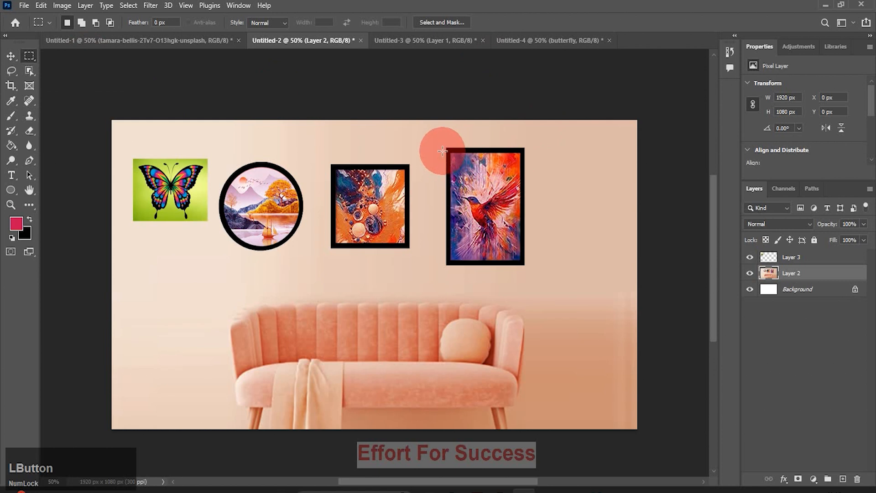
left_click_drag(446, 146, 525, 265)
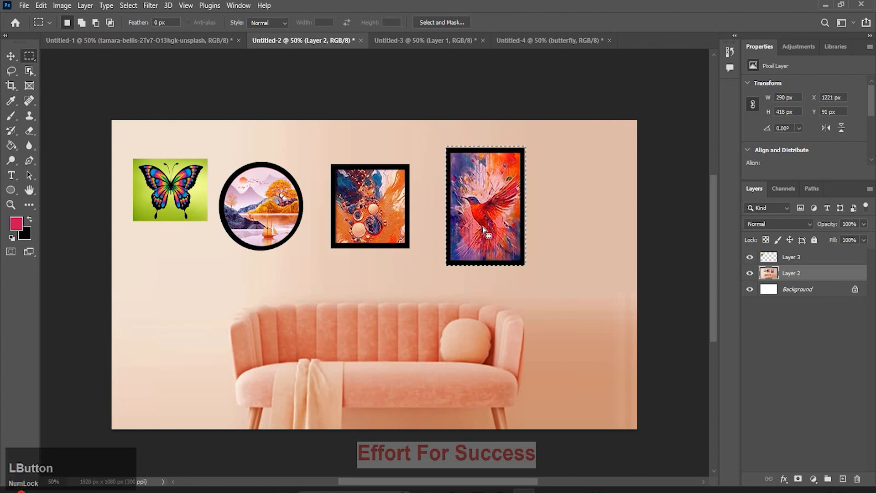
Zoom in twice on the hummingbird frame.
left_click(11, 205)
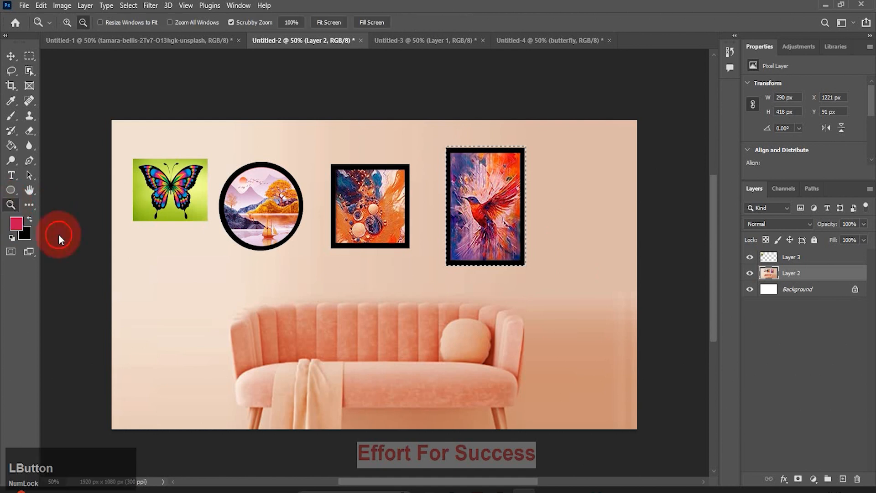
key("alt")
left_click(481, 229, "alt")
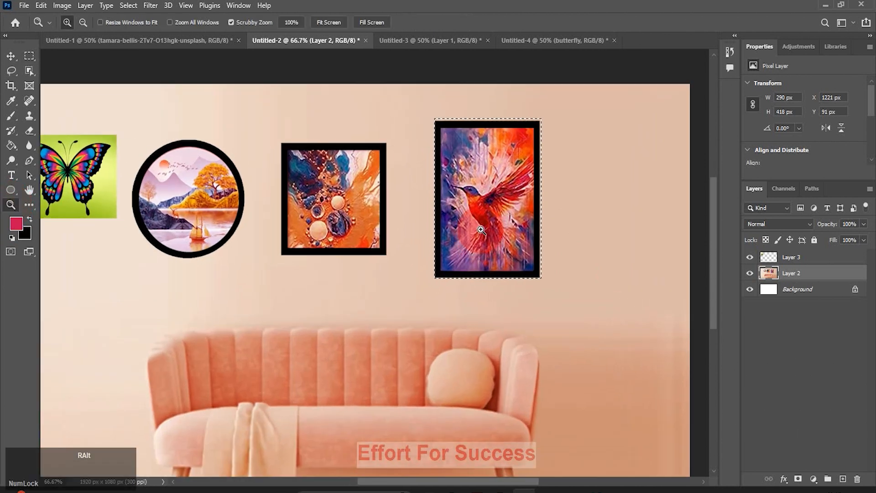
left_click(481, 230, "alt")
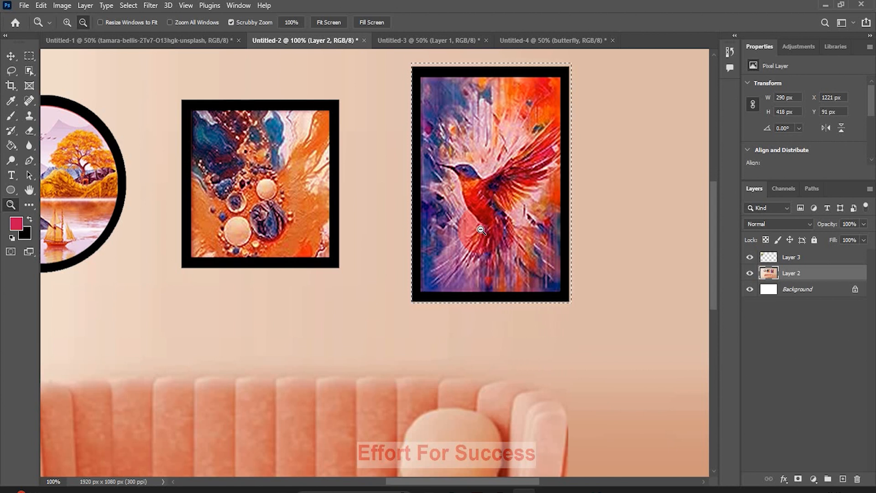
Transform the selection, pulling the top edge to about 98.8% so it hugs the black frame.
key("m")
right_click(517, 131)
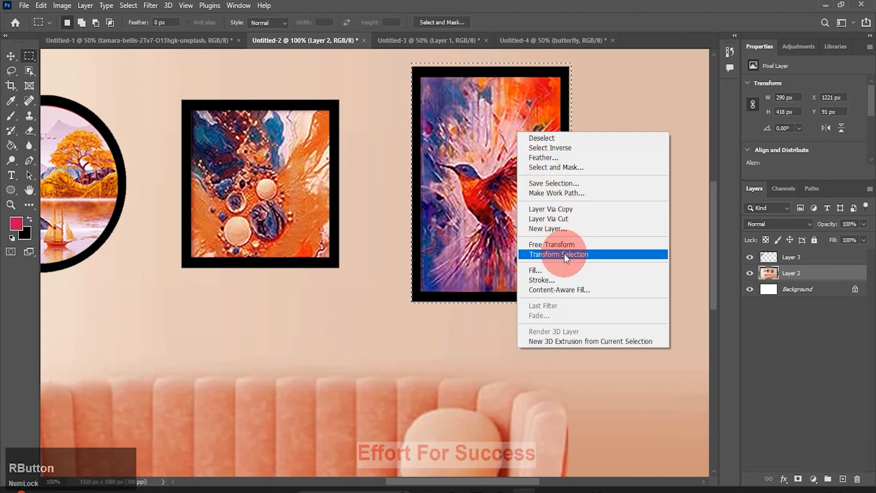
left_click(563, 254)
left_click_drag(488, 68, 491, 69)
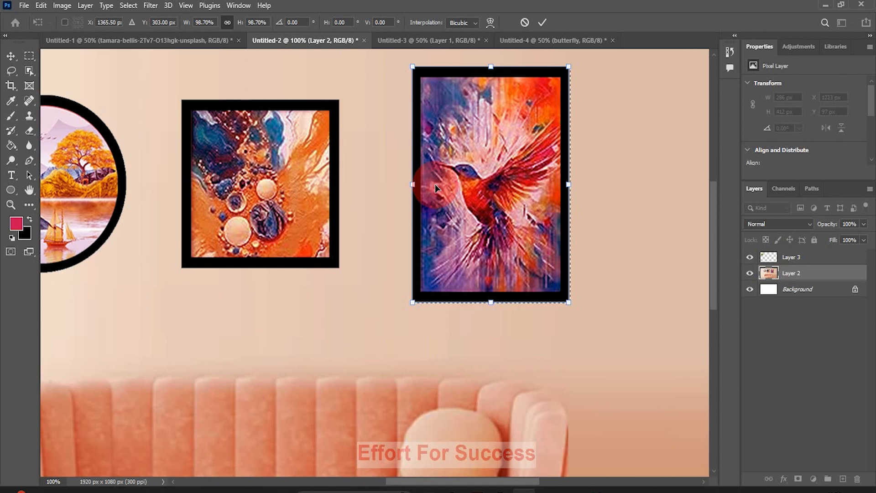
left_click(766, 273)
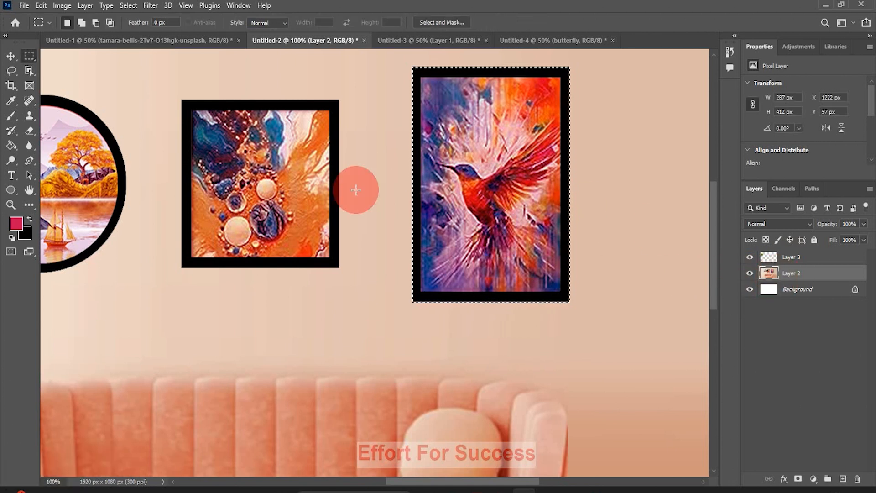
Undo the accidental move of the hummingbird painting and the earlier selection resize.
left_click(10, 56)
left_click_drag(449, 196, 498, 195)
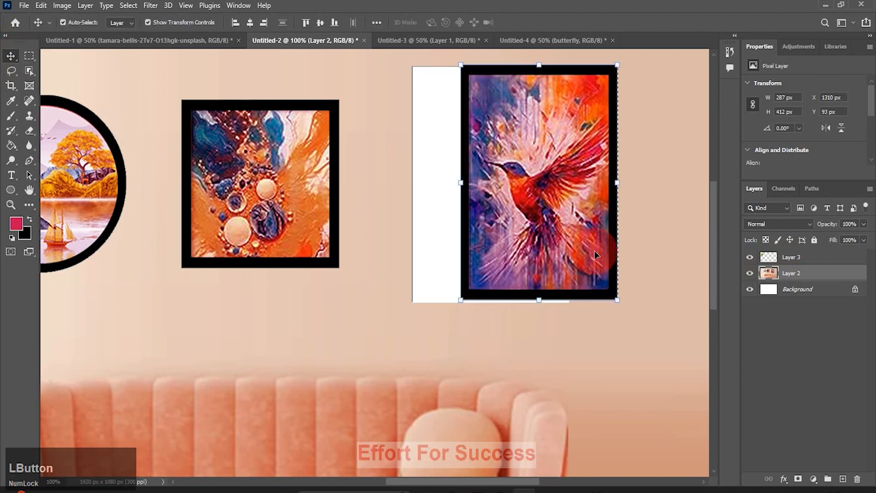
key("ctrl+z")
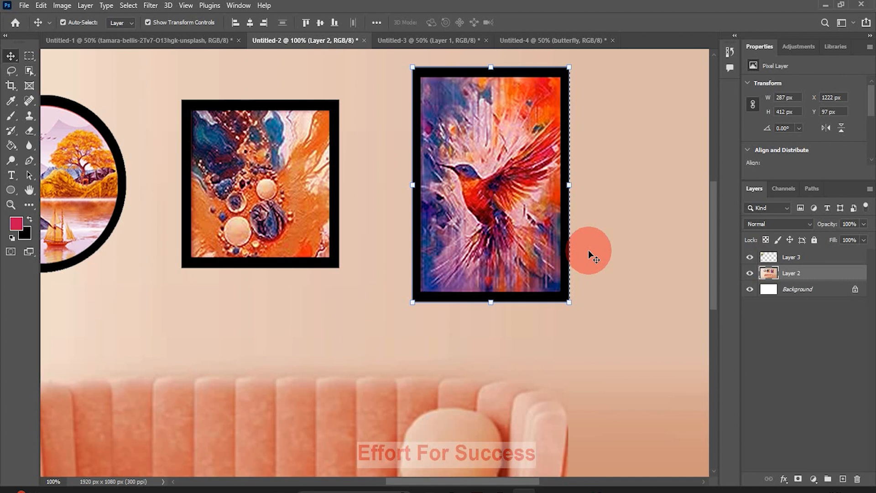
key("ctrl")
key("ctrl+z")
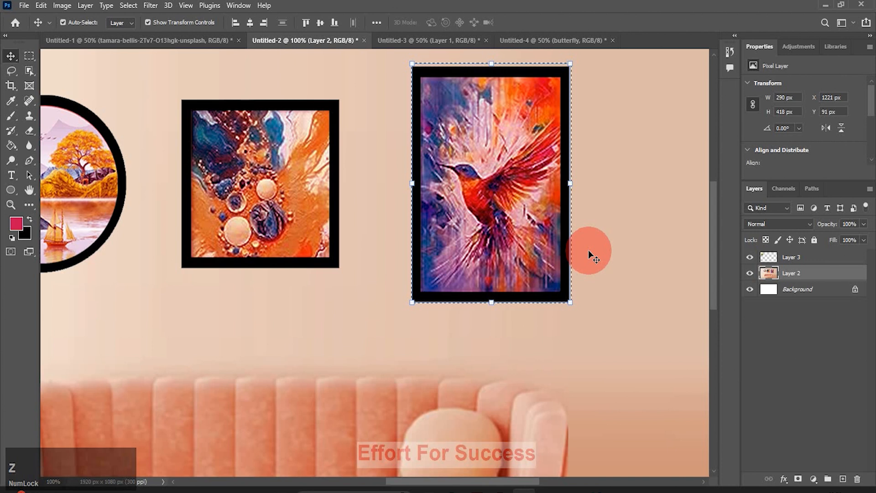
key("ctrl+z")
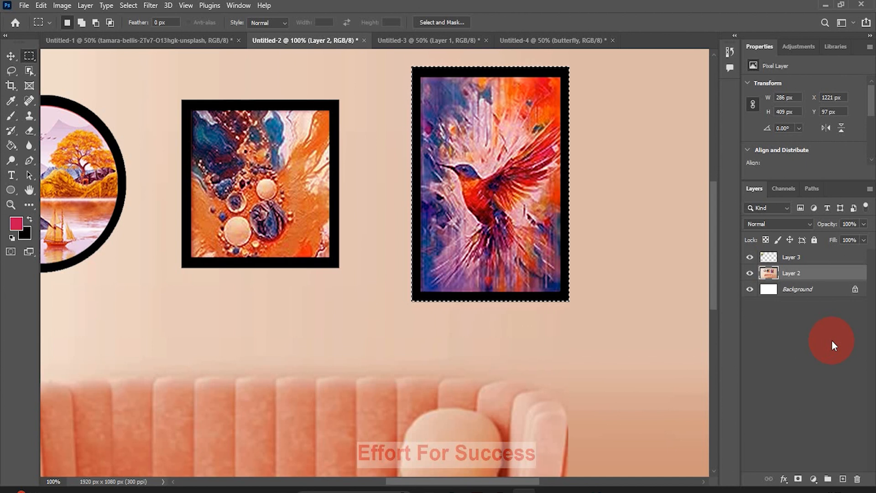
key("ctrl")
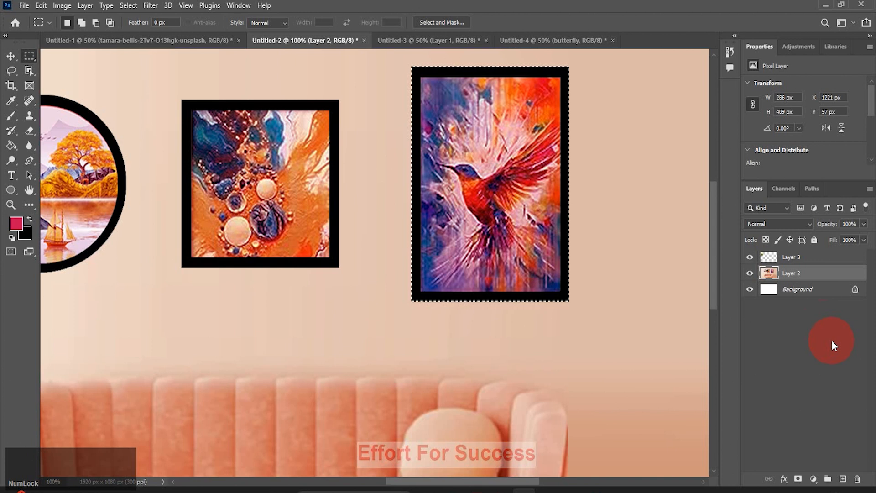
Copy the hummingbird frame to a new layer and place it at the right of the Untitled-3 title document.
key("v")
key("ctrl+j")
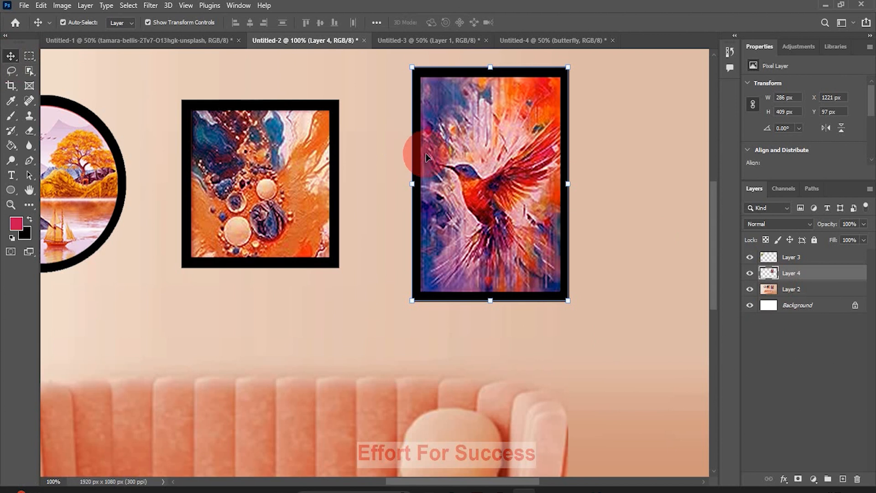
left_click_drag(474, 163, 408, 41)
left_click_drag(507, 231, 596, 263)
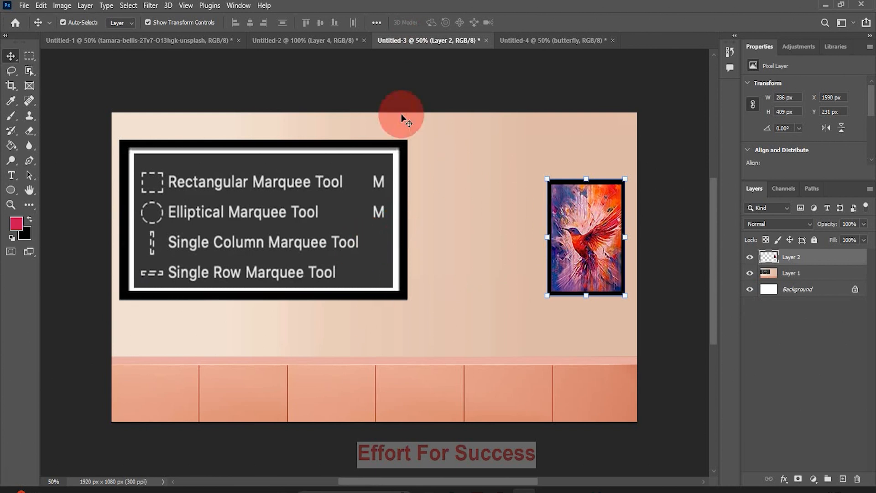
left_click(315, 44)
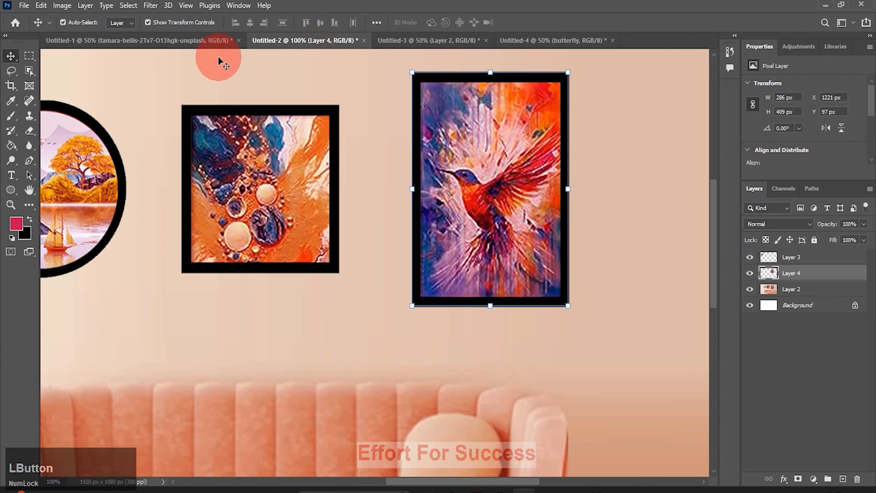
Copy the framed bubbles painting from Layer 2 to a new layer and drag it into Untitled-3.
left_click(27, 57)
left_click_drag(181, 108, 339, 272)
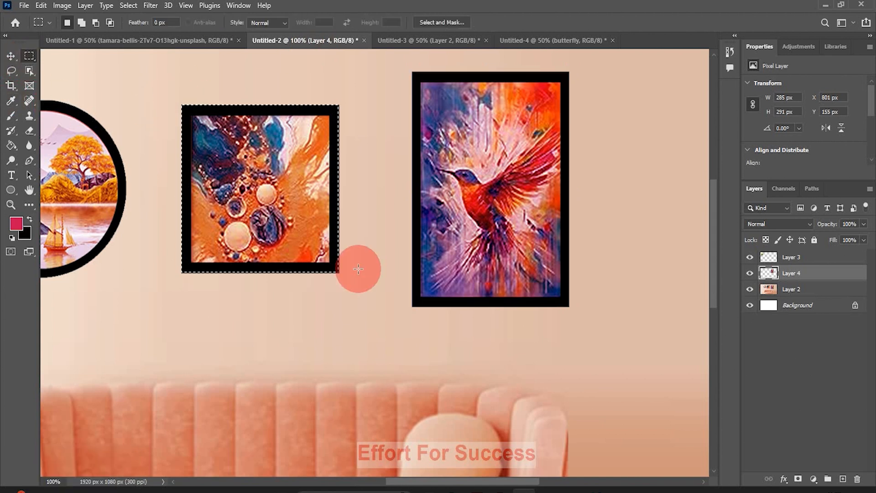
left_click(789, 290)
key("ctrl+j")
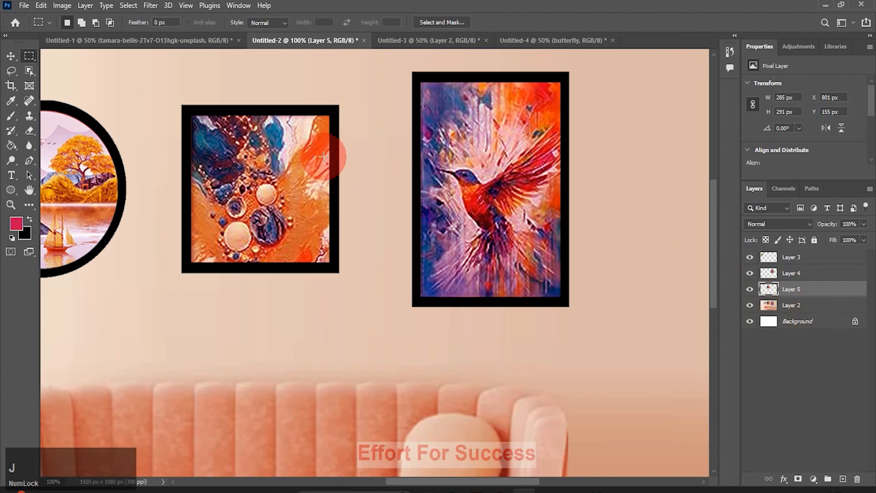
left_click(4, 59)
left_click_drag(287, 206, 492, 287)
Enlarge the bubbles and hummingbird paintings, then pan the sofa room to show the butterfly.
left_click_drag(513, 318, 533, 305)
left_click(570, 292)
left_click(269, 42)
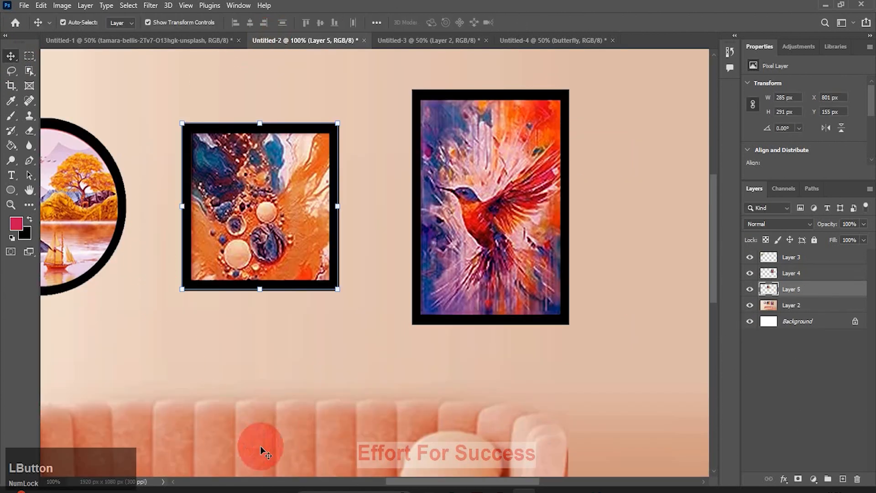
left_click(29, 190)
left_click_drag(95, 210, 299, 208)
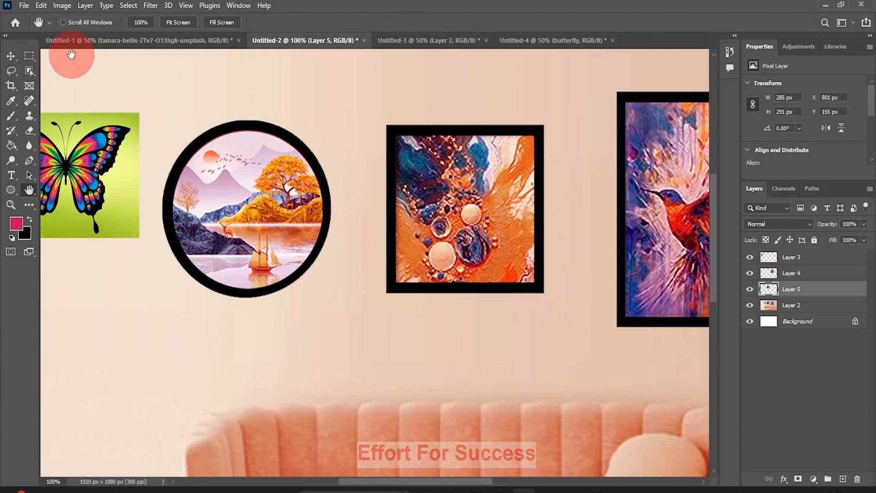
Draw an elliptical selection around the round landscape painting and nudge it into line with the frame.
left_click(34, 59)
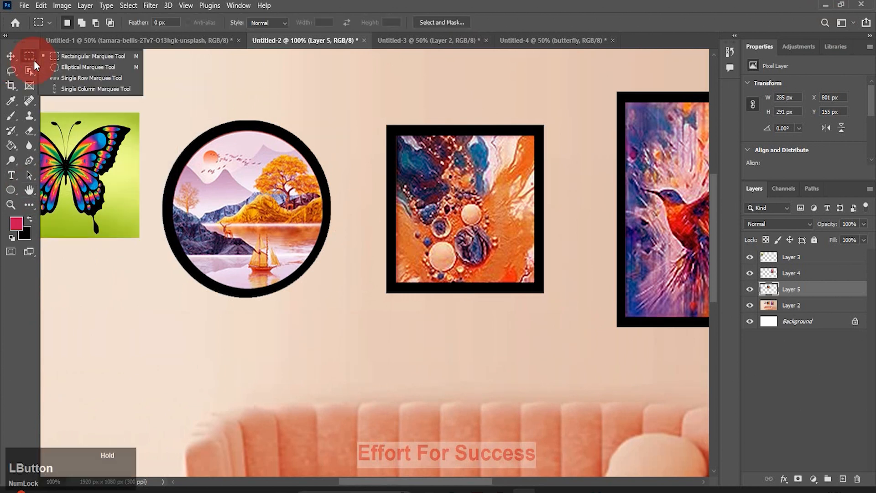
left_click(82, 68)
left_click_drag(173, 143, 329, 314)
left_click_drag(240, 222, 234, 203)
key("Down")
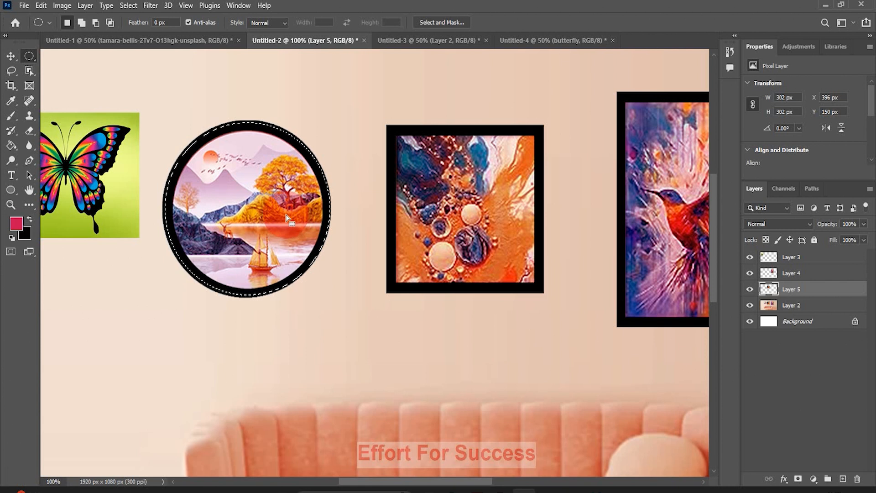
Transform the circular selection, widening it slightly to fit the black frame, and apply it.
right_click(286, 216)
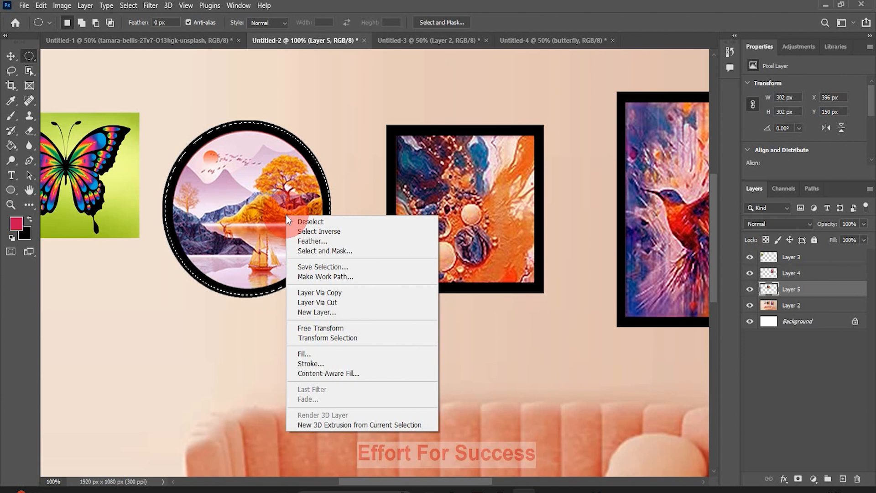
left_click(334, 337)
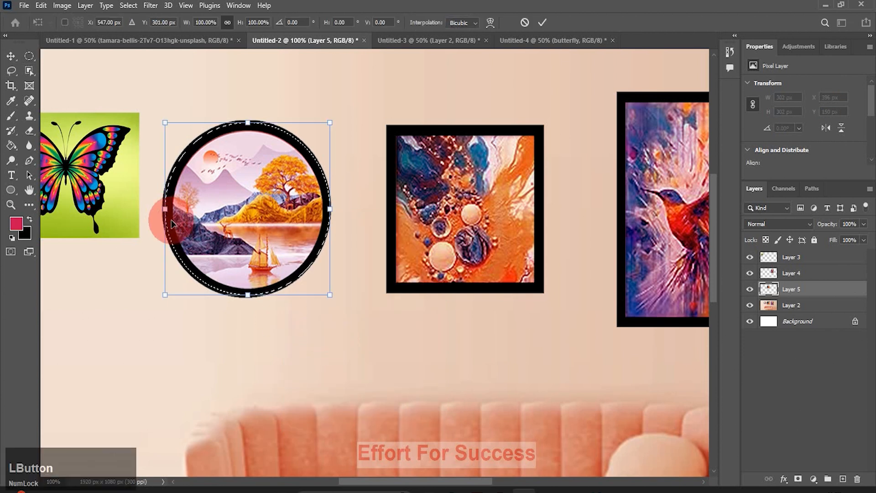
left_click_drag(163, 209, 159, 209)
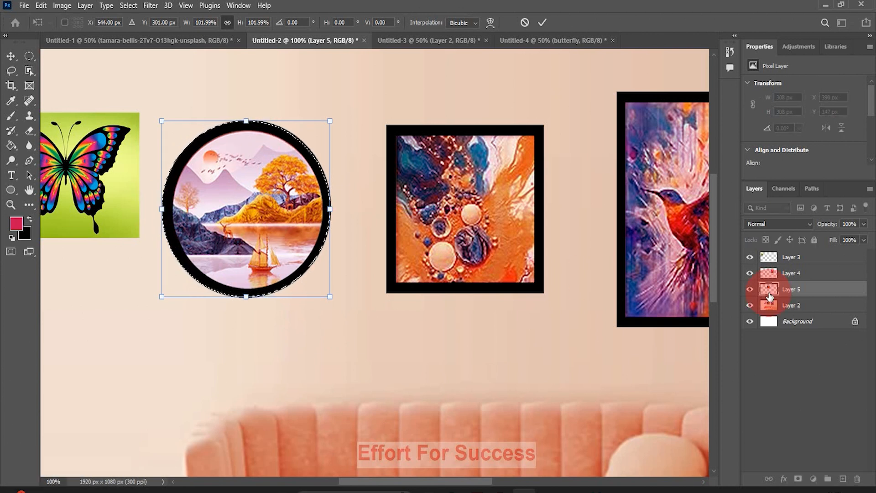
left_click(798, 307)
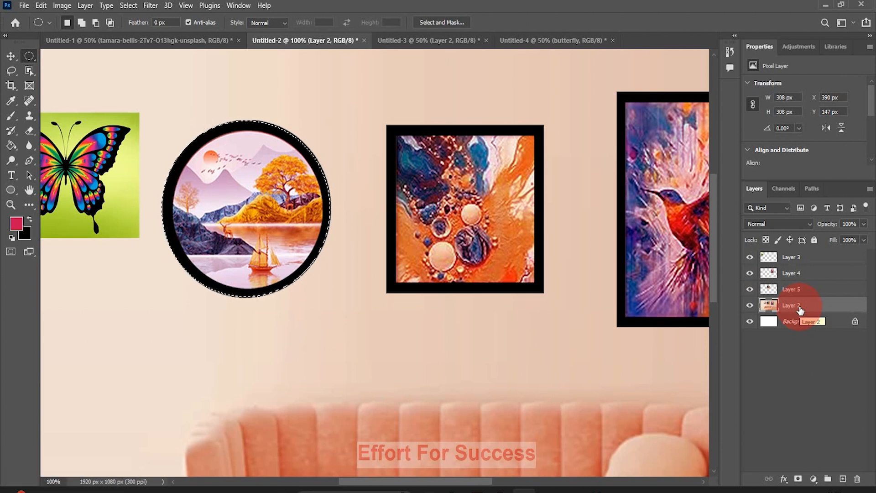
Copy the round painting to a new layer, move it into the marquee tools document above the bubbles frame, and enlarge it.
key("ctrl+j")
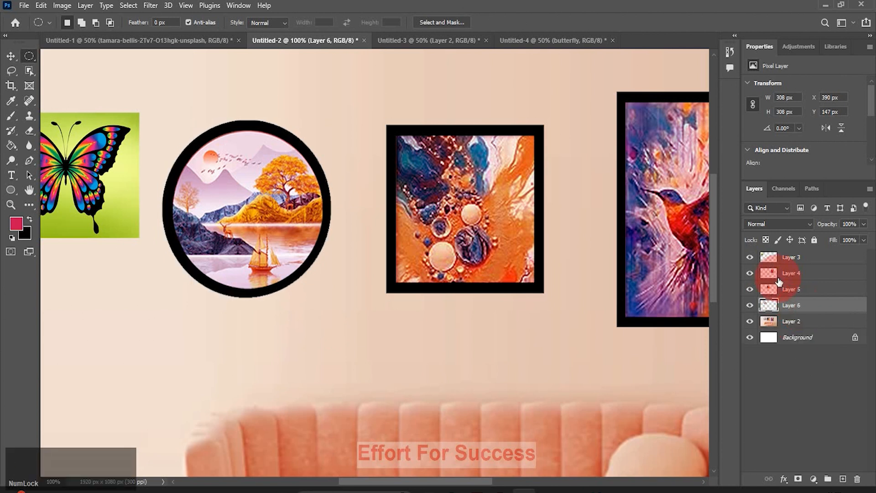
key("v")
left_click_drag(248, 195, 471, 178)
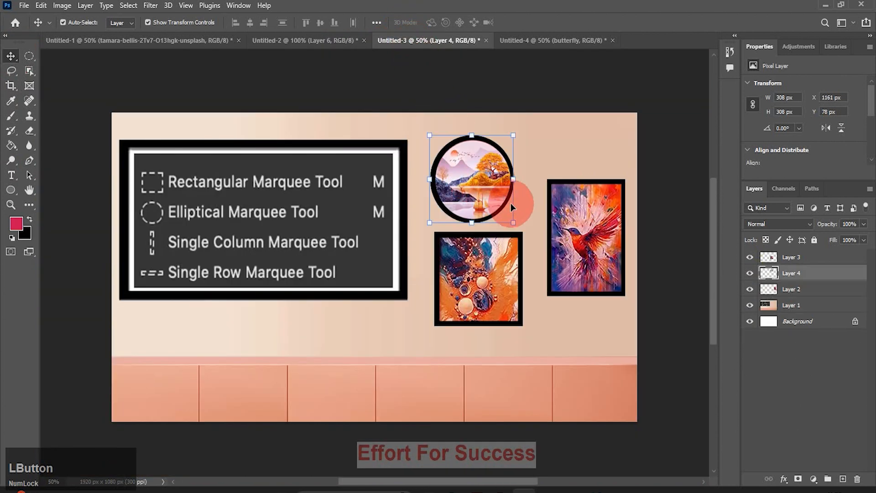
left_click_drag(511, 225, 518, 227)
left_click(380, 447)
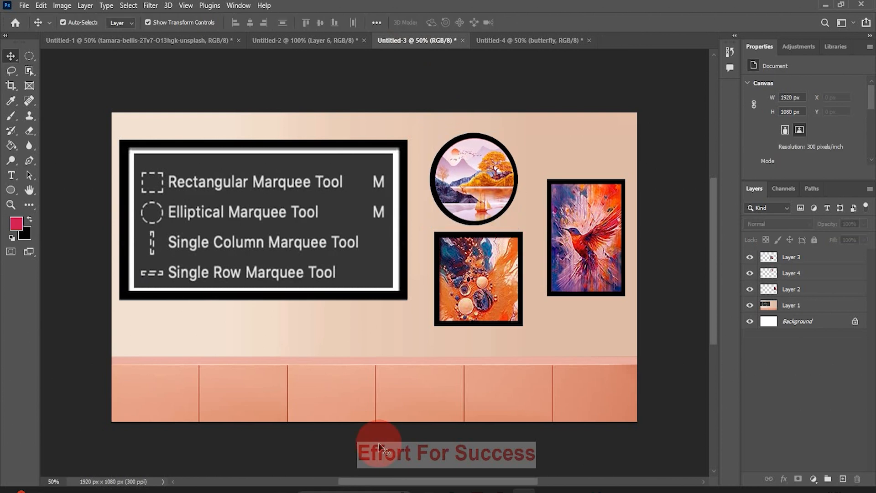